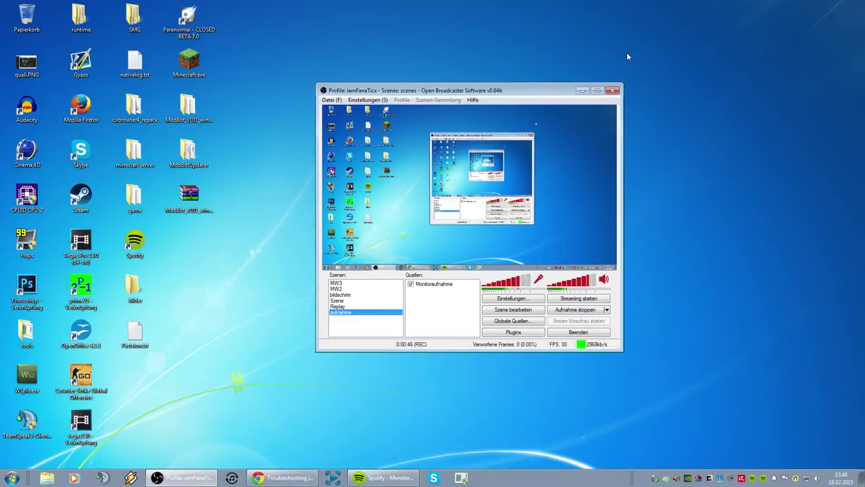
- Open the OBS settings and choose Deutsch as the interface language in the general settings
left_click(502, 302)
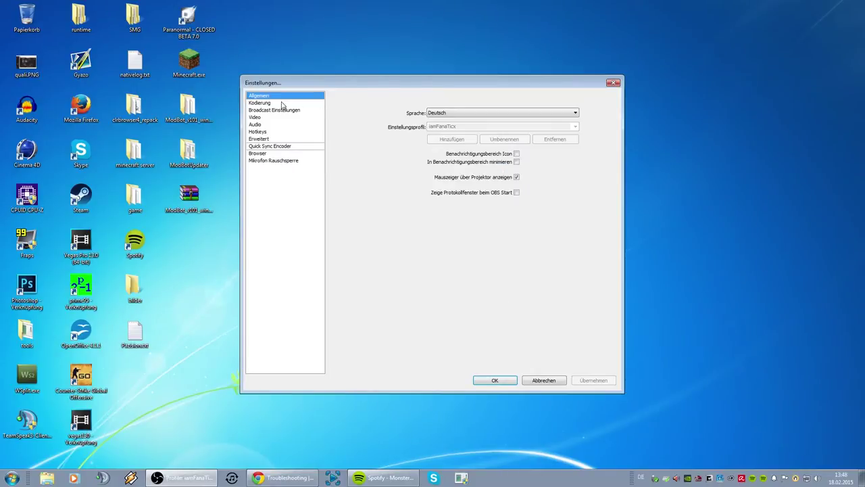
left_click_drag(456, 85, 490, 125)
left_click(479, 152)
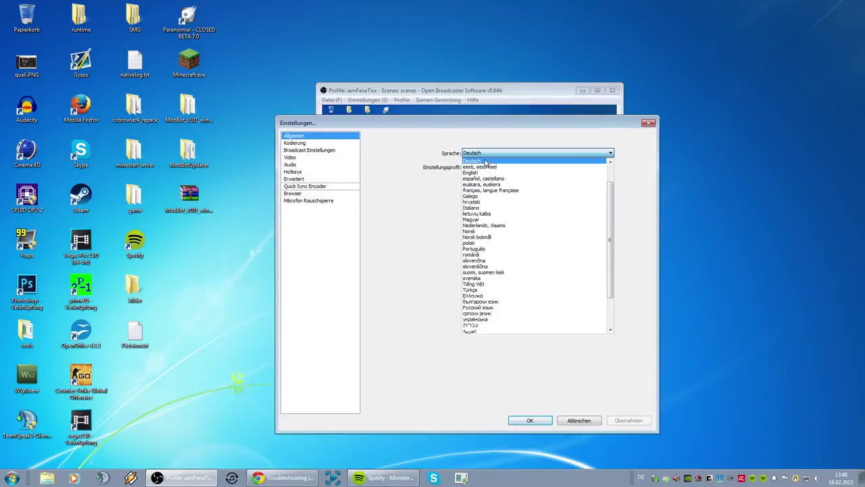
left_click(484, 162)
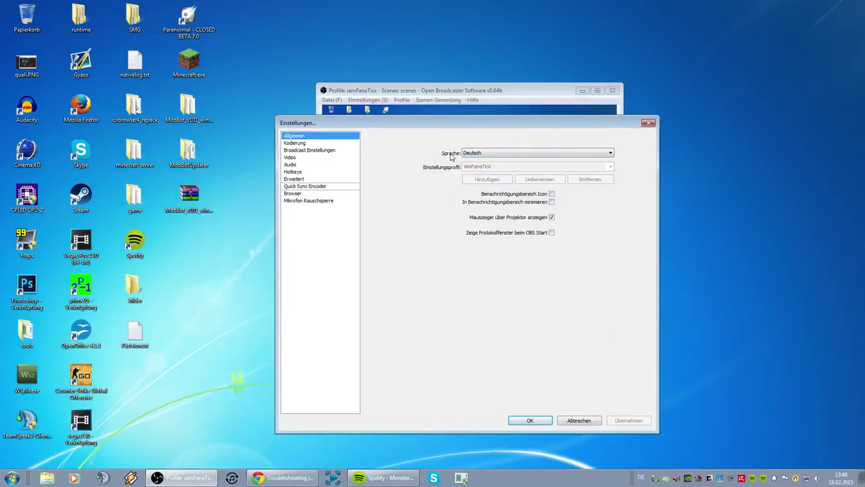
- In the encoding settings, try a video quality of 0 with constant bitrate disabled, and re-enable constant bitrate
left_click(297, 143)
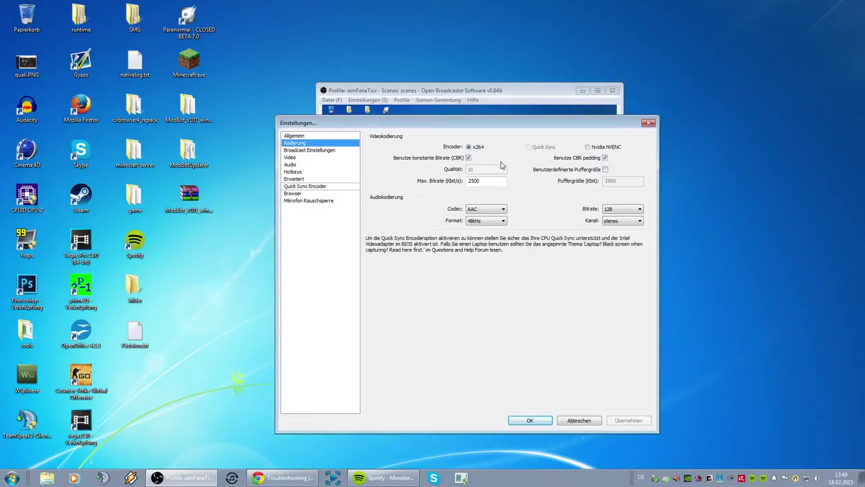
left_click(468, 157)
left_click(482, 171)
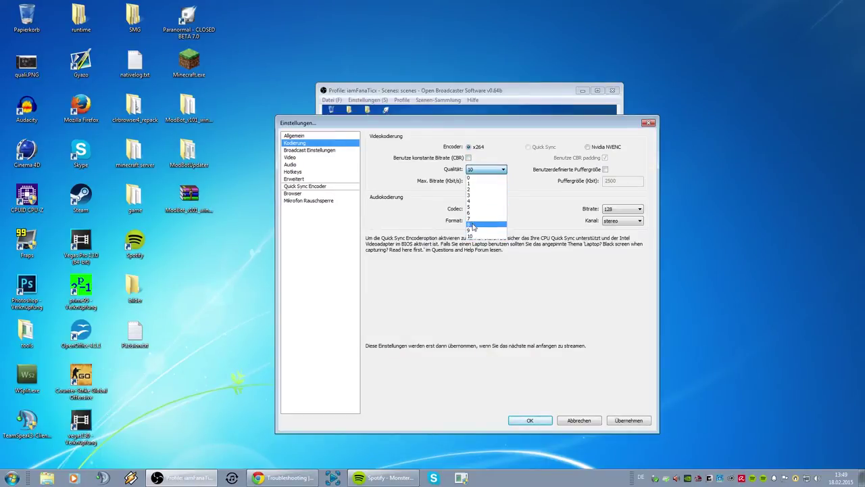
left_click(469, 176)
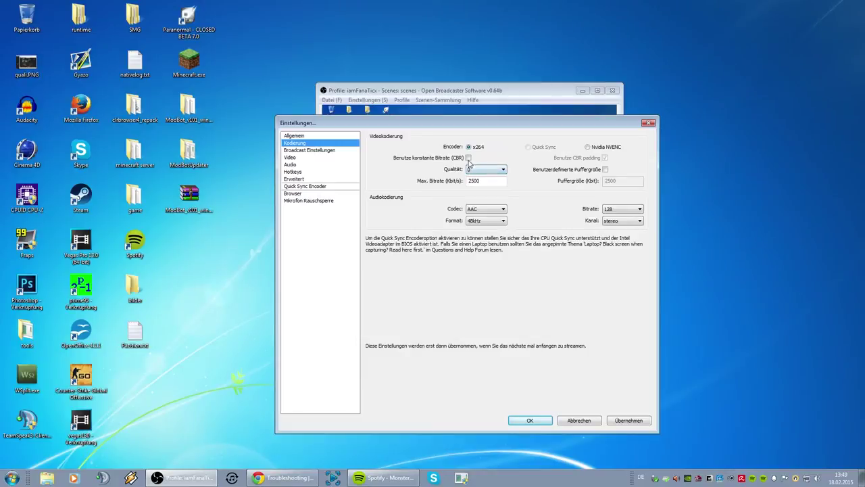
left_click(468, 158)
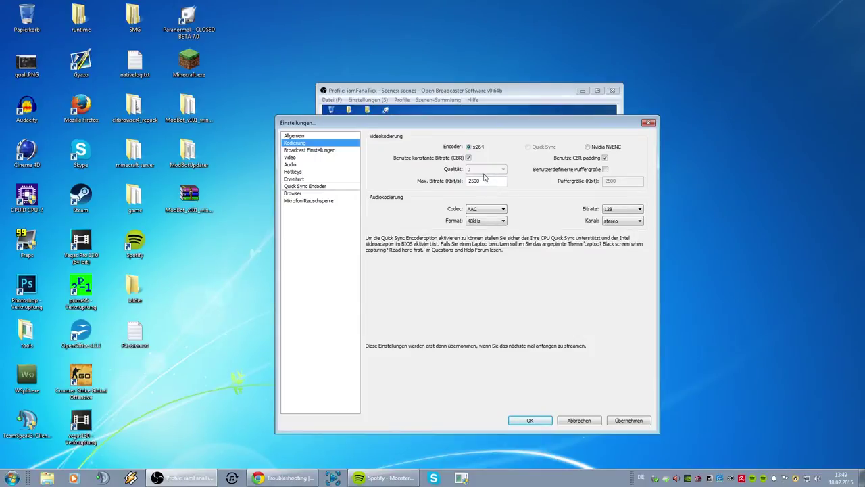
- Try enabling the custom buffer size to examine its value against the maximum bitrate, and disable it again
left_click(607, 172)
double_click(613, 180)
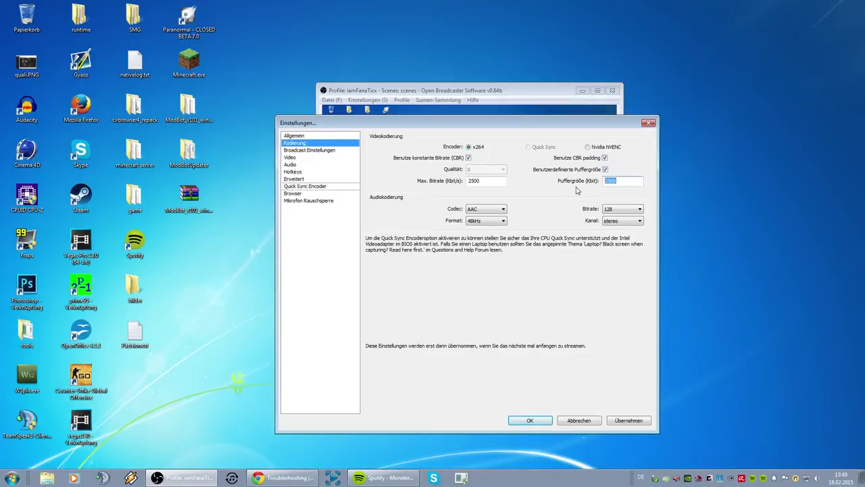
left_click(632, 181)
double_click(471, 181)
left_click(607, 180)
mouse_move(607, 181)
left_mouse_down()
mouse_move(624, 182)
mouse_move(594, 188)
left_mouse_up()
left_click(618, 181)
left_click(605, 169)
- Examine the maximum video bitrate setting alongside the audio bitrate setting
left_click(487, 181)
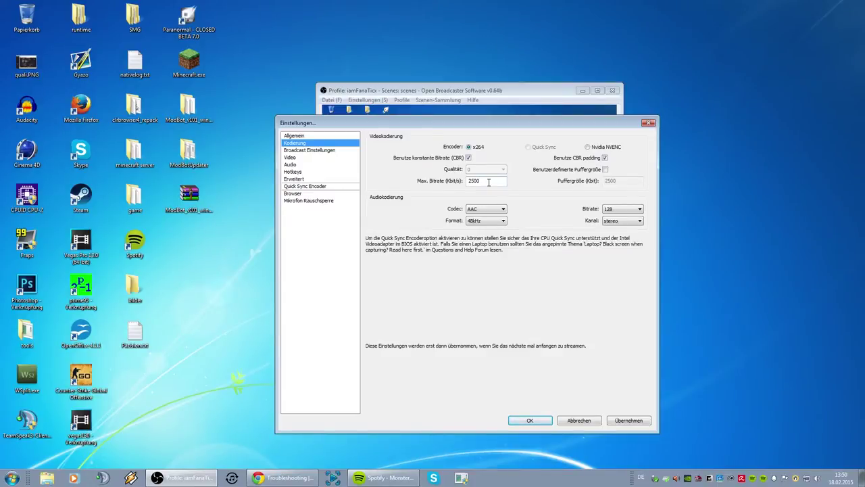
left_click(489, 182)
double_click(488, 182)
left_click(486, 181)
double_click(486, 184)
left_click(486, 184)
double_click(487, 184)
left_click(497, 180)
double_click(497, 180)
left_click(488, 181)
left_click(612, 215)
left_click(492, 181)
left_click(607, 213)
- Choose AAC as the audio codec and 48kHz as the audio format
left_click(487, 209)
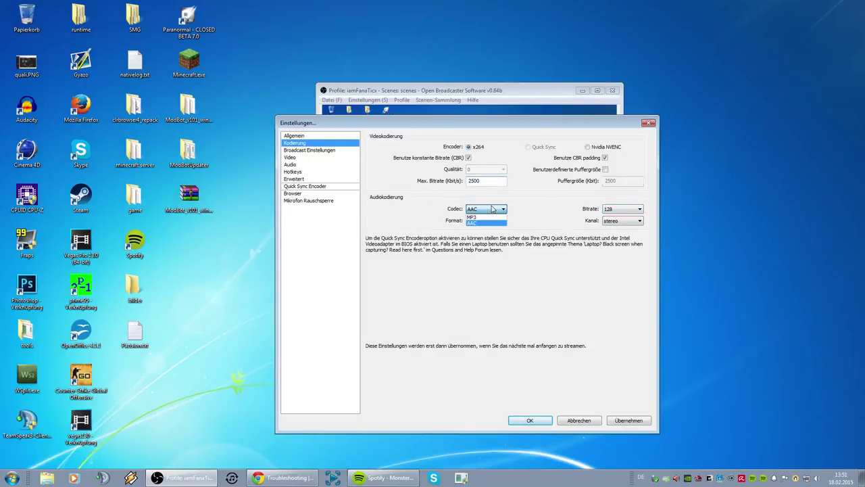
left_click(488, 223)
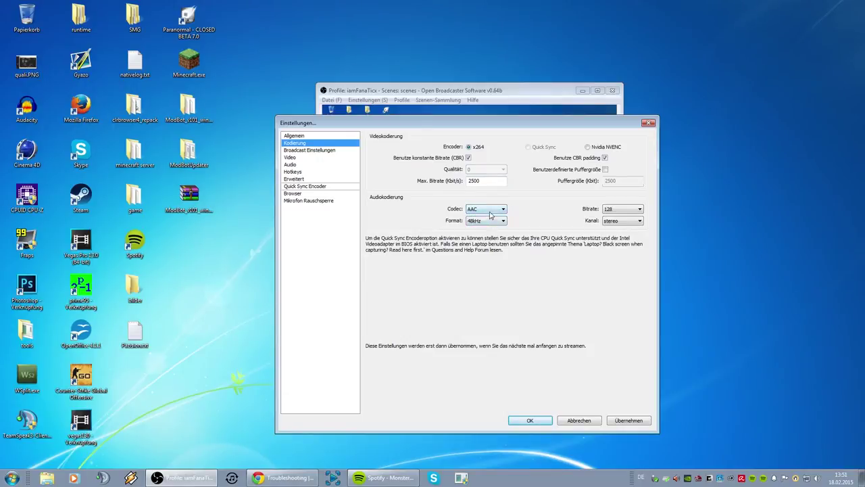
left_click(490, 214)
left_click(489, 221)
left_click(489, 221)
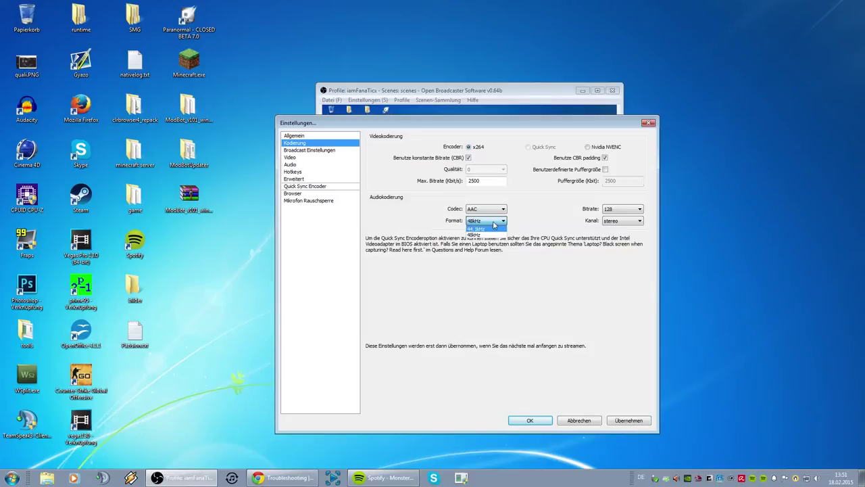
left_click(492, 235)
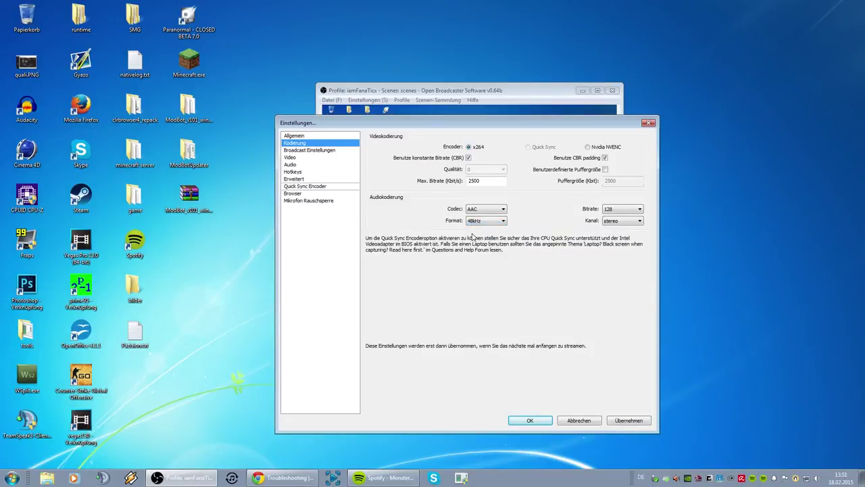
- Review the audio bitrate and channel options, keeping 128 and stereo
left_click(622, 208)
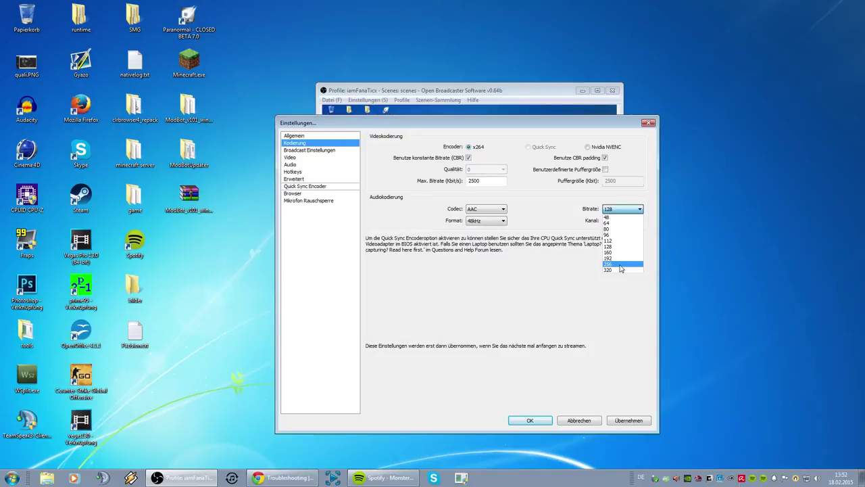
left_click(469, 182)
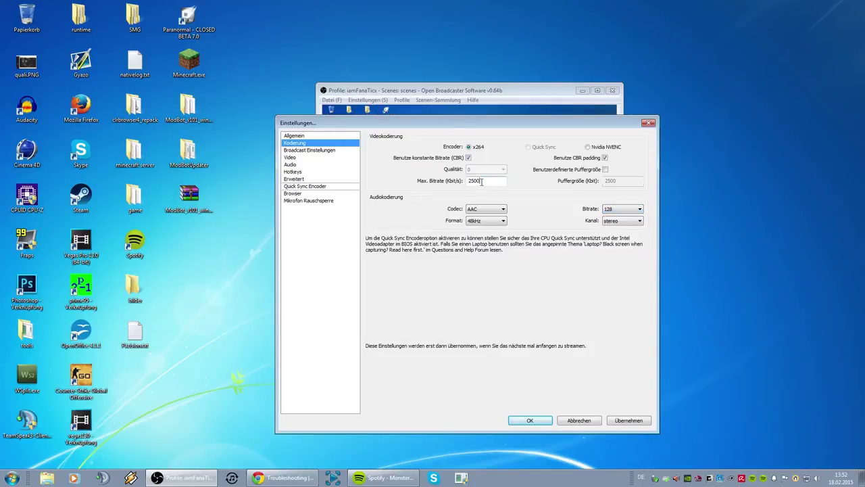
double_click(481, 181)
left_click(624, 221)
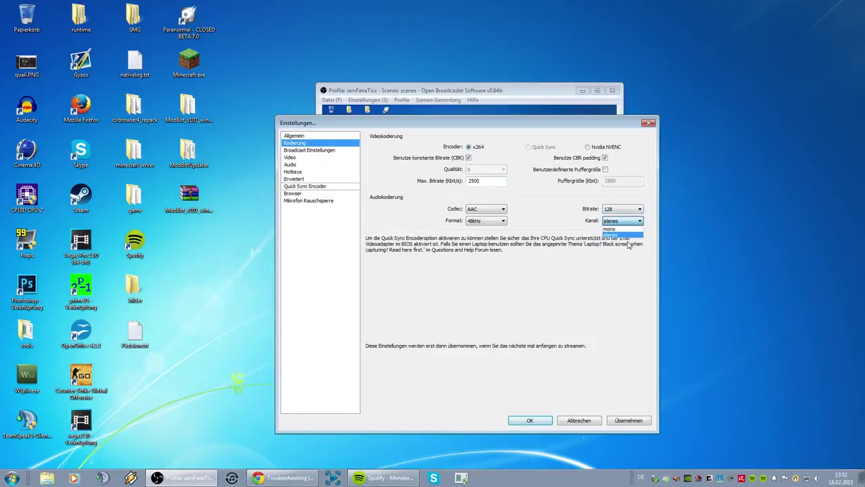
left_click(590, 235)
- Switch to the broadcast settings without saving the encoding changes, and choose Livestream as the mode
left_click(301, 150)
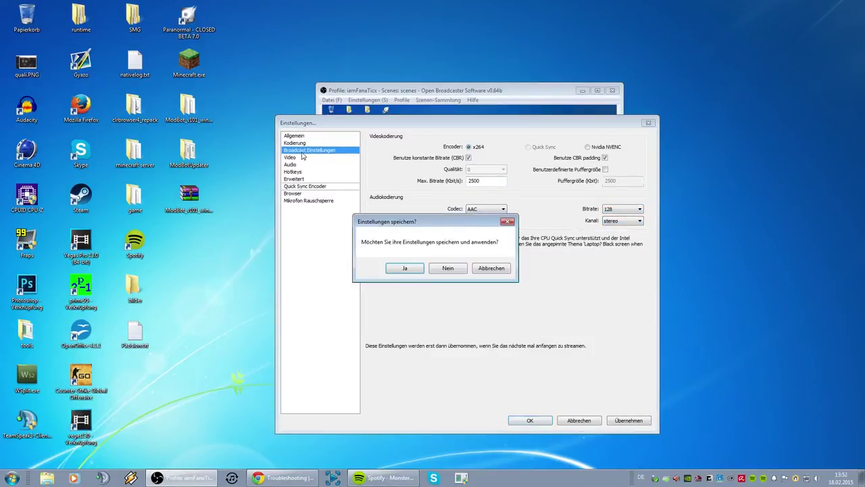
left_click(445, 269)
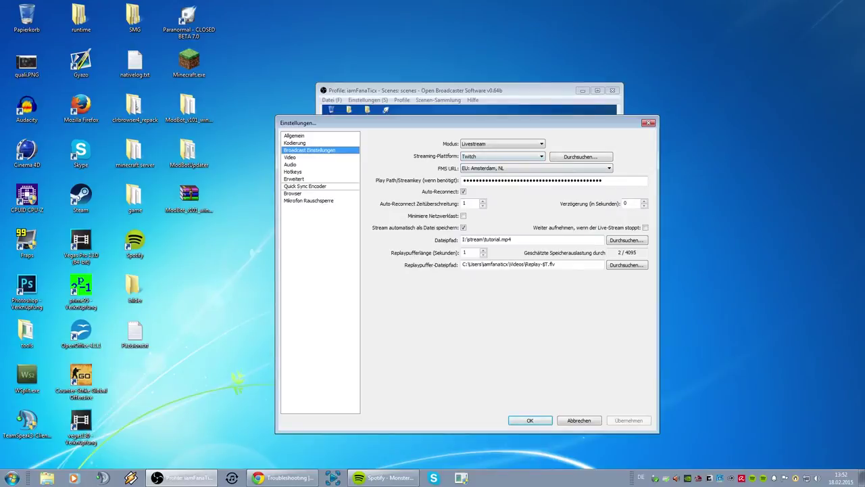
key("alt+Tab")
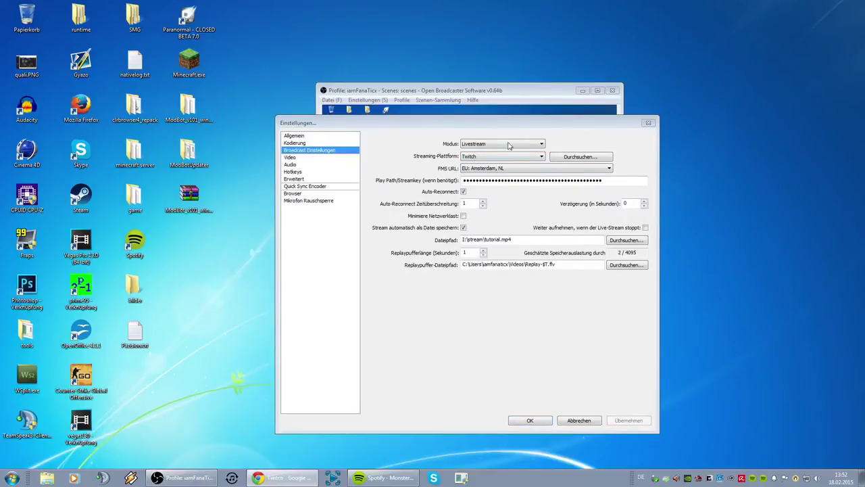
left_click(507, 145)
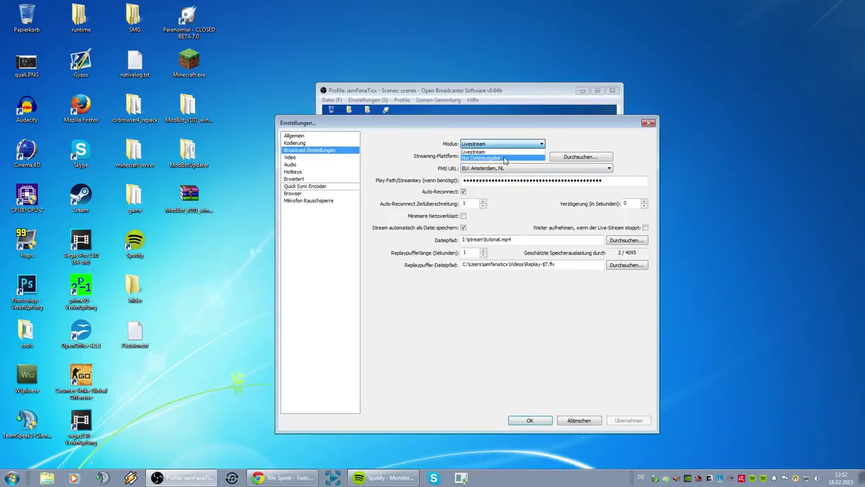
left_click(501, 152)
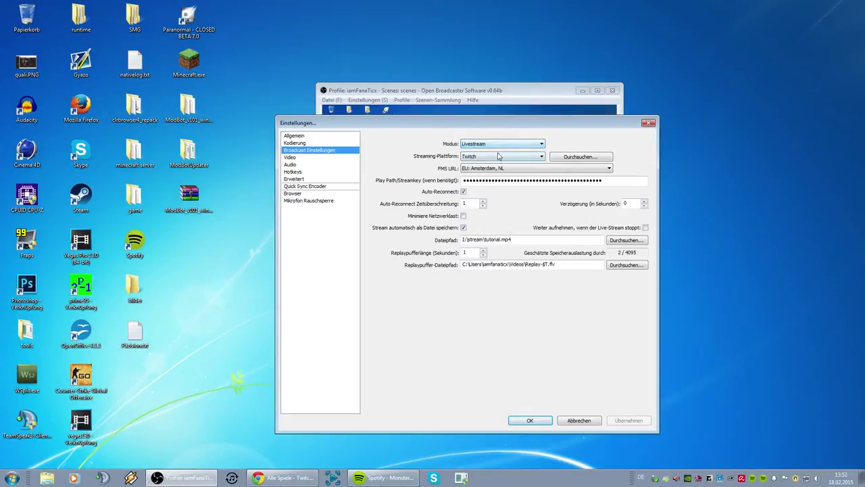
- Choose Twitch as the streaming platform and EU: Amsterdam, NL as the FMS URL
left_click(499, 157)
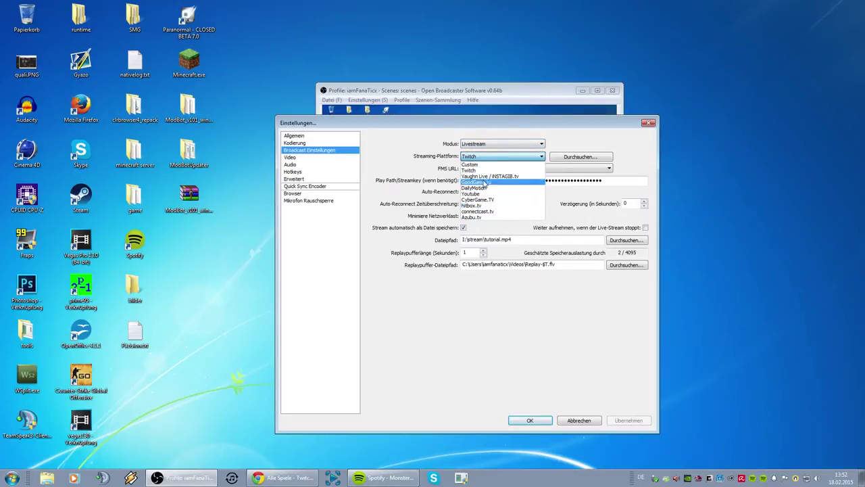
left_click(473, 170)
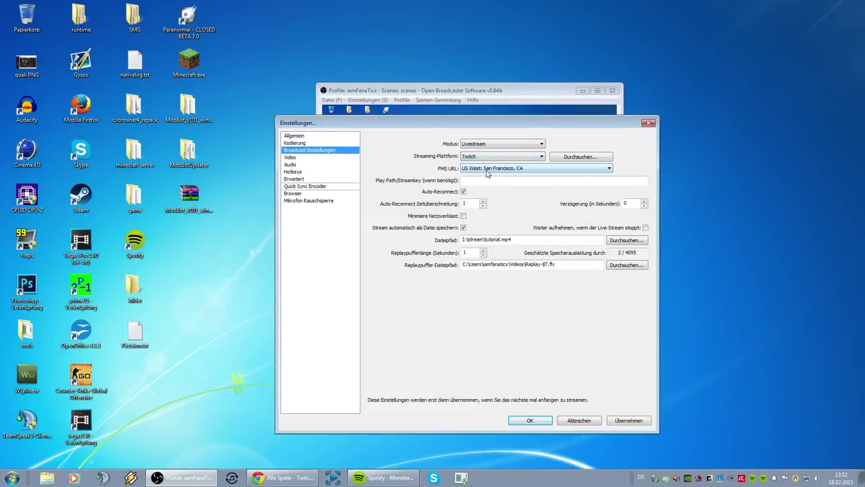
left_click(486, 169)
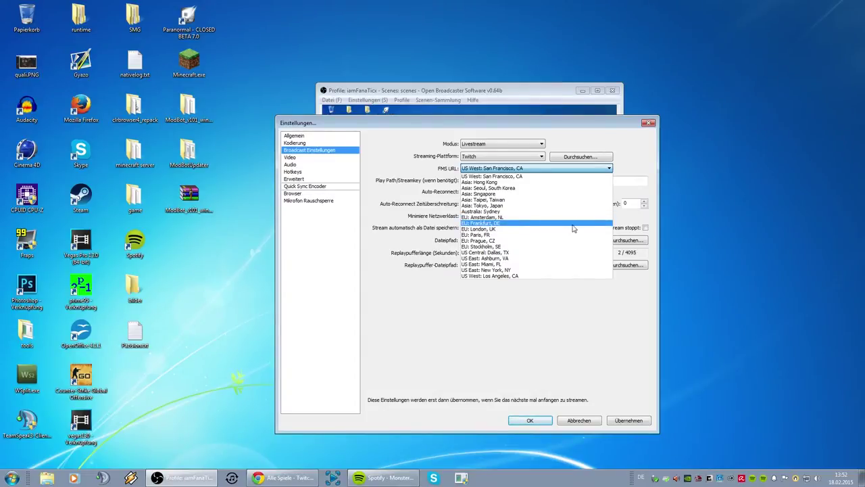
left_click(491, 218)
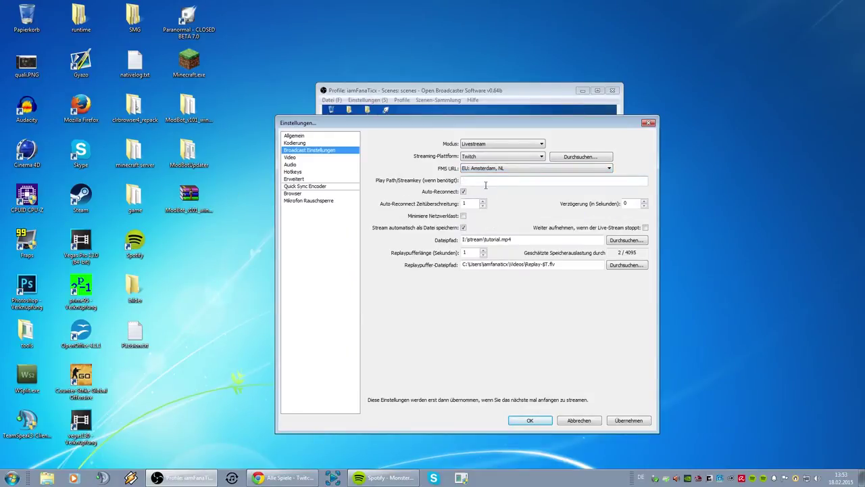
- Switch to Twitch in Chrome and open the stream key page of the channel dashboard
left_click(284, 477)
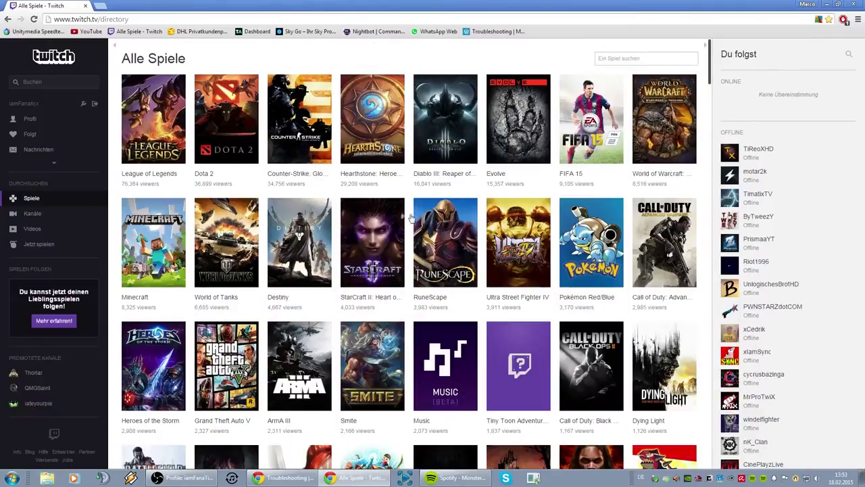
left_click(54, 163)
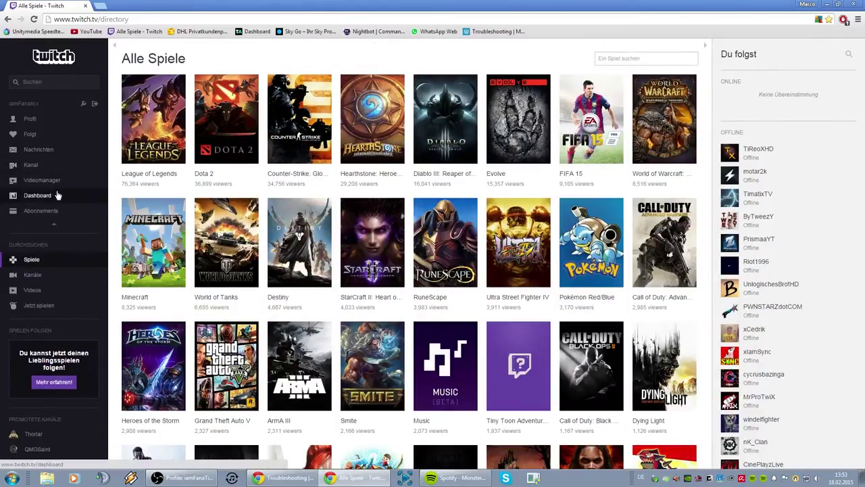
left_click(60, 195)
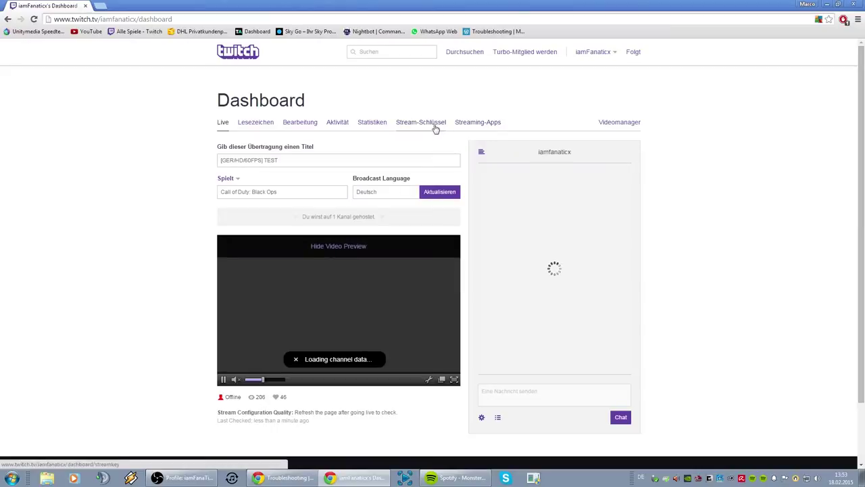
left_click(433, 124)
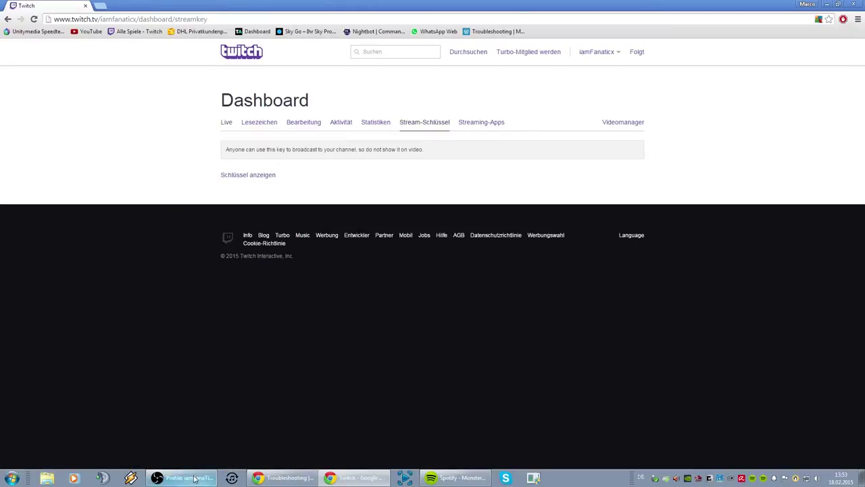
left_click(182, 478)
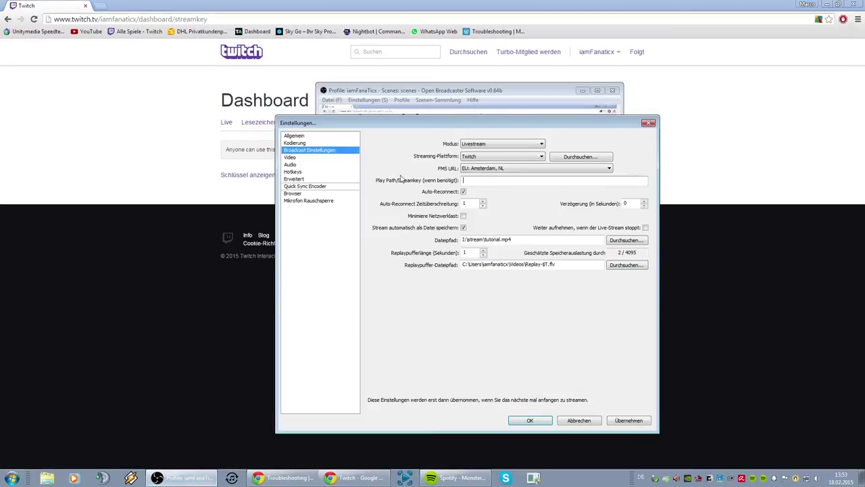
key("Escape")
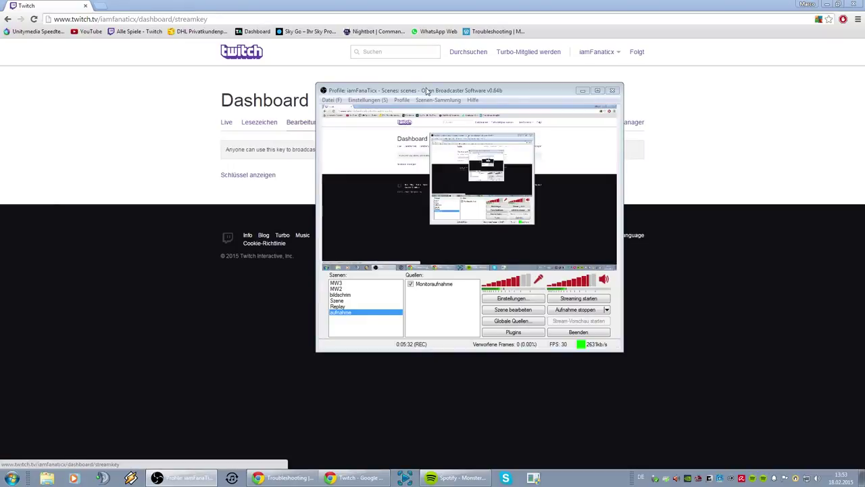
left_click(512, 298)
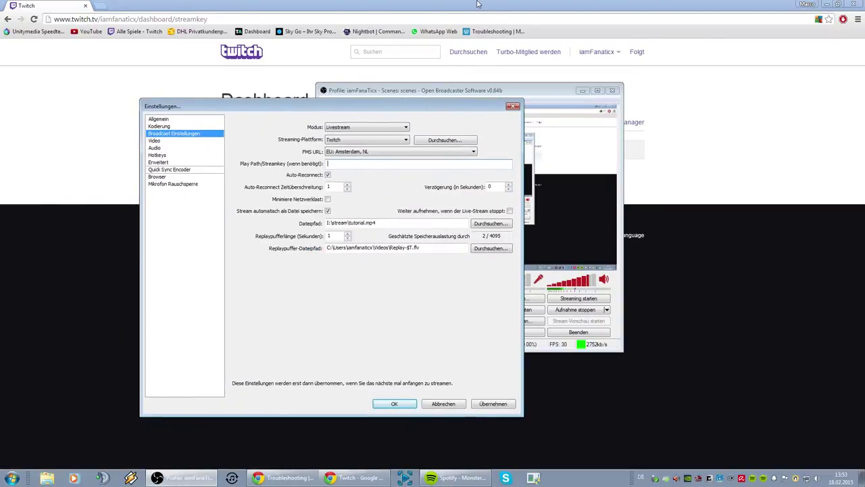
- Reveal the channel's stream key on the Twitch dashboard and copy it
left_click(477, 4)
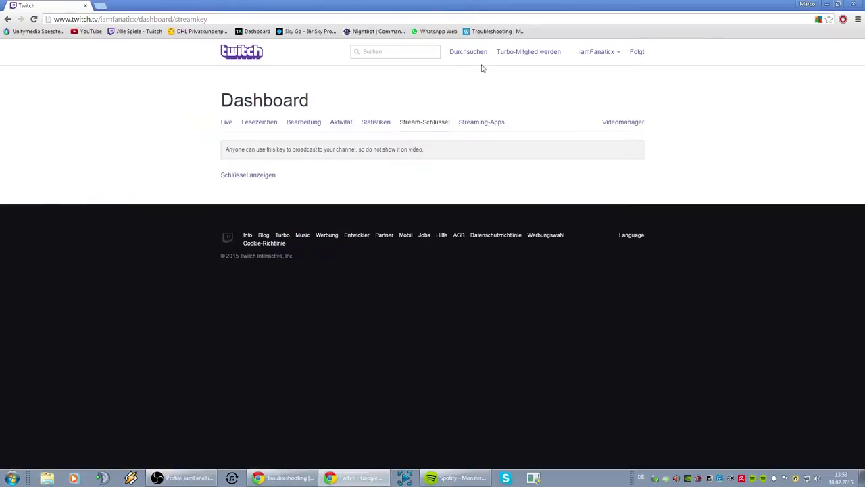
left_click(225, 177)
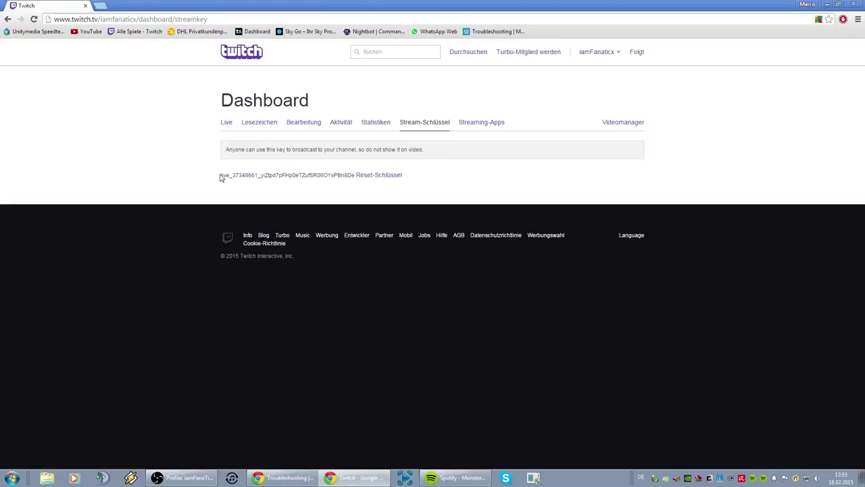
left_click_drag(221, 177, 354, 184)
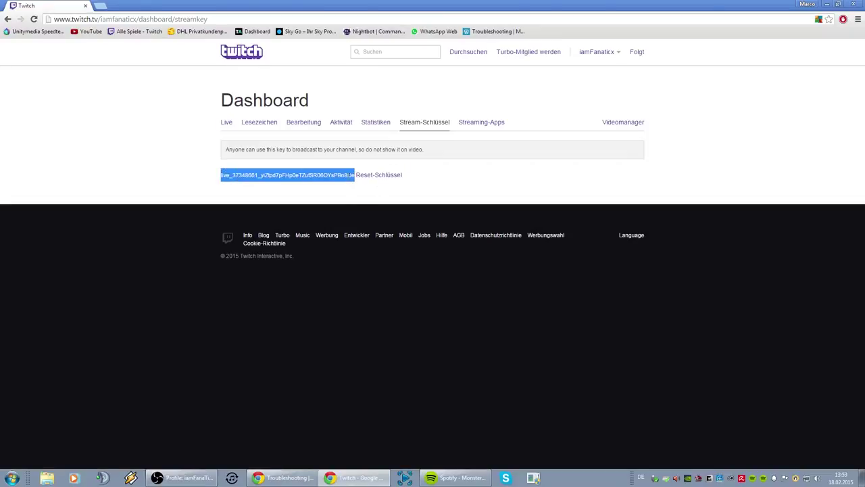
right_click(347, 174)
left_click(365, 181)
- Switch back to Open Broadcaster Software, paste the stream key into the Play Path/Streamkey field, and minimize Chrome
left_click(183, 478)
right_click(417, 168)
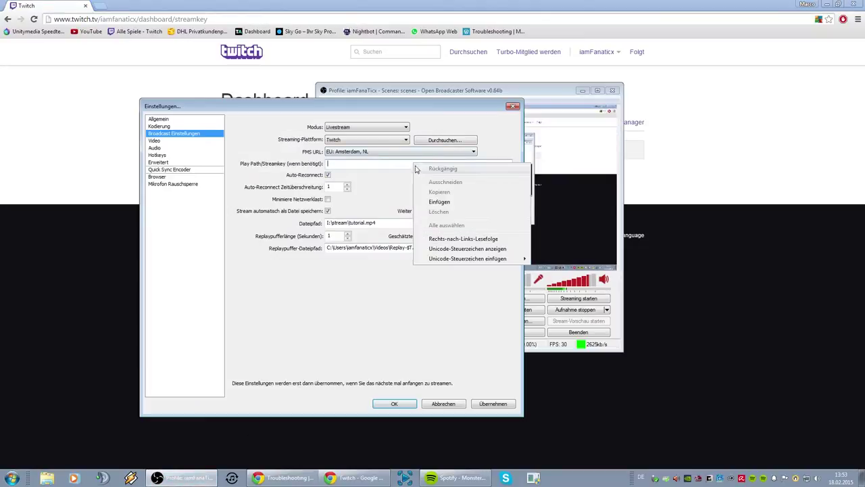
left_click(442, 202)
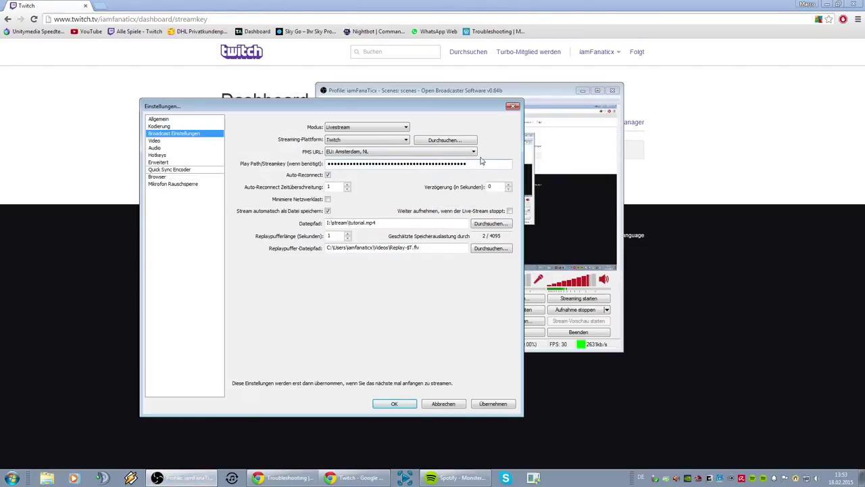
left_click(826, 5)
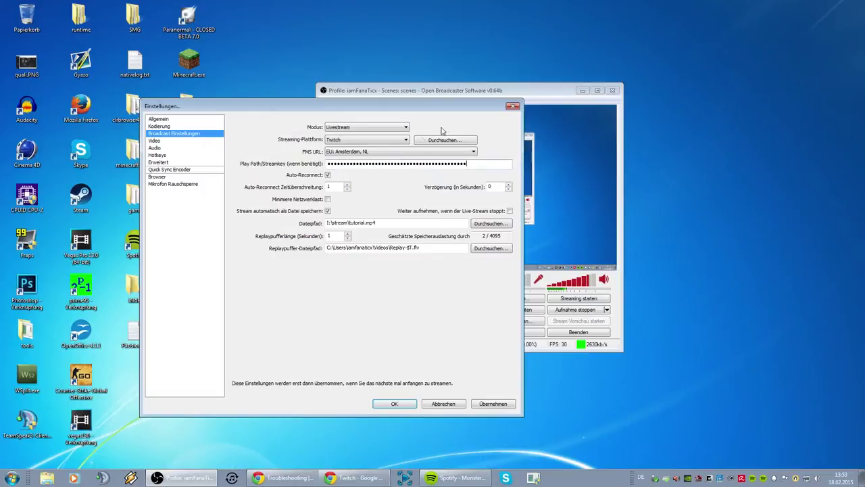
left_click_drag(467, 163, 286, 174)
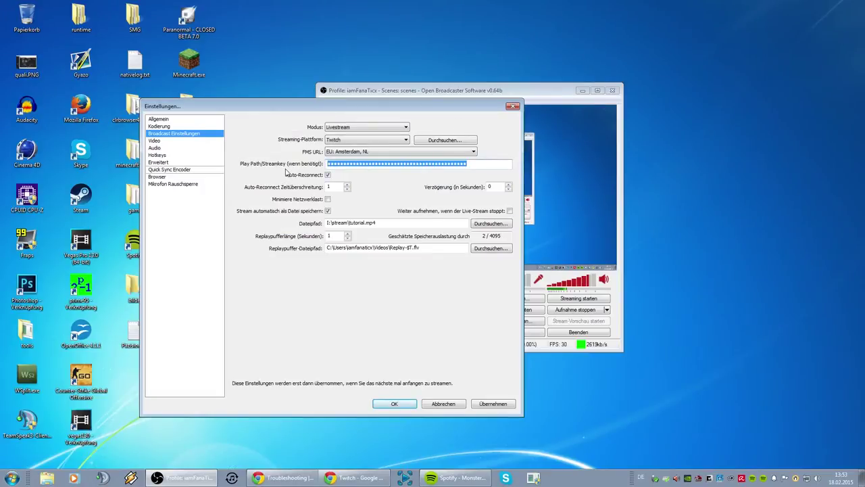
left_click(484, 164)
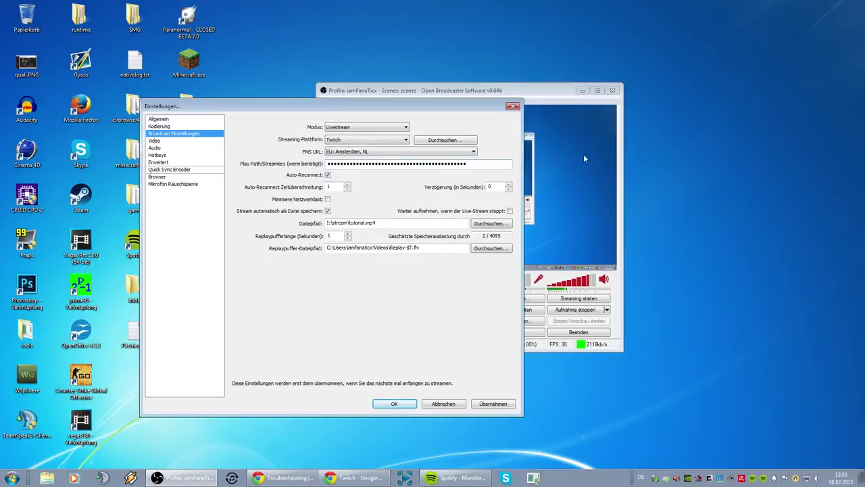
left_click_drag(426, 110, 565, 90)
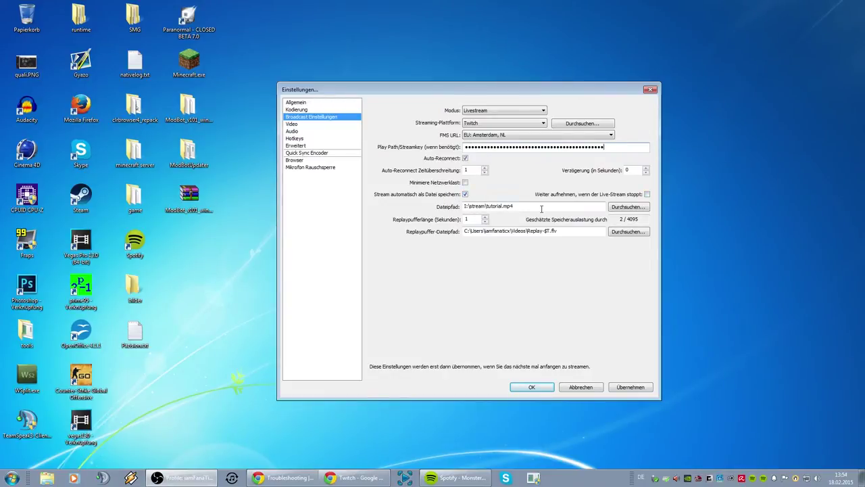
- Look through the save location for the stream recording without choosing a file, and inspect the replay buffer file path
left_click(629, 207)
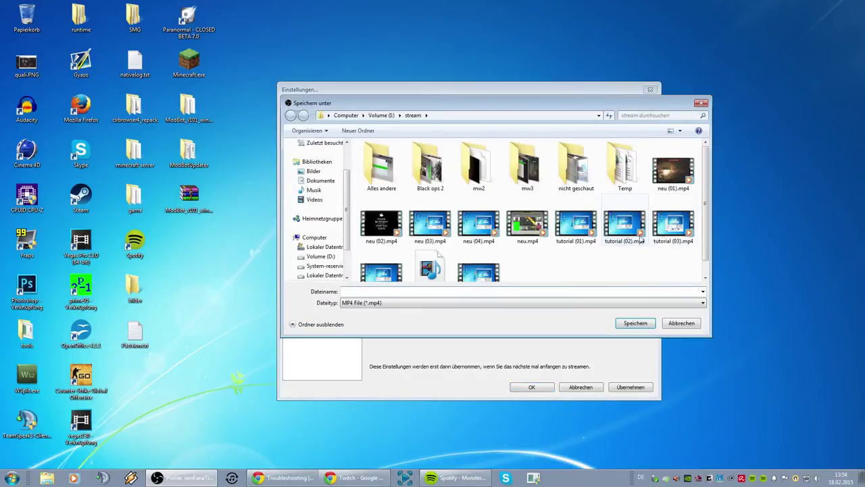
scroll(703, 221, "down", 1)
left_click(680, 253)
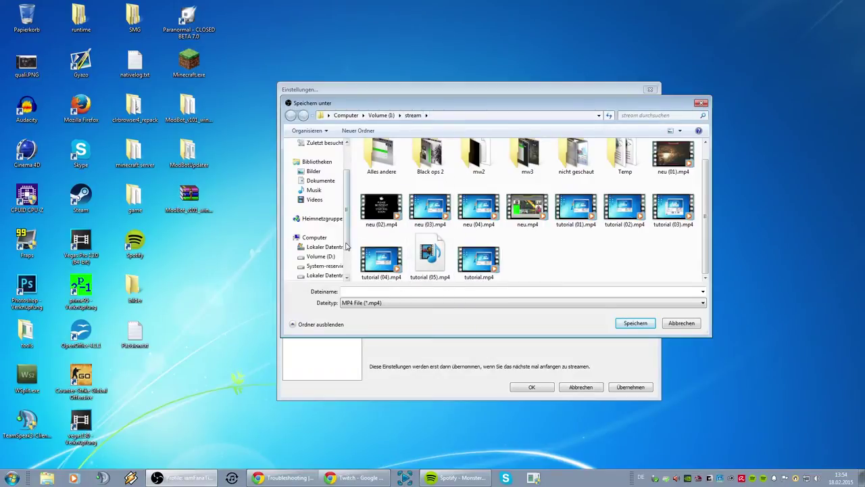
scroll(346, 246, "down", 2)
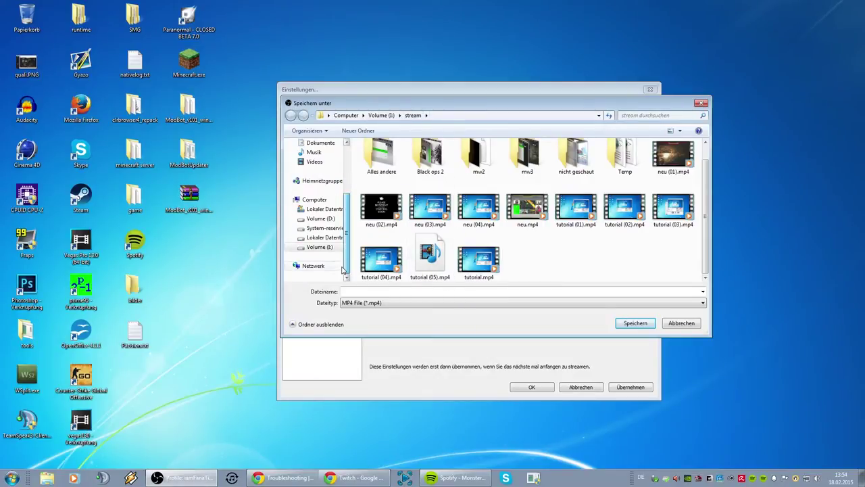
left_click(682, 324)
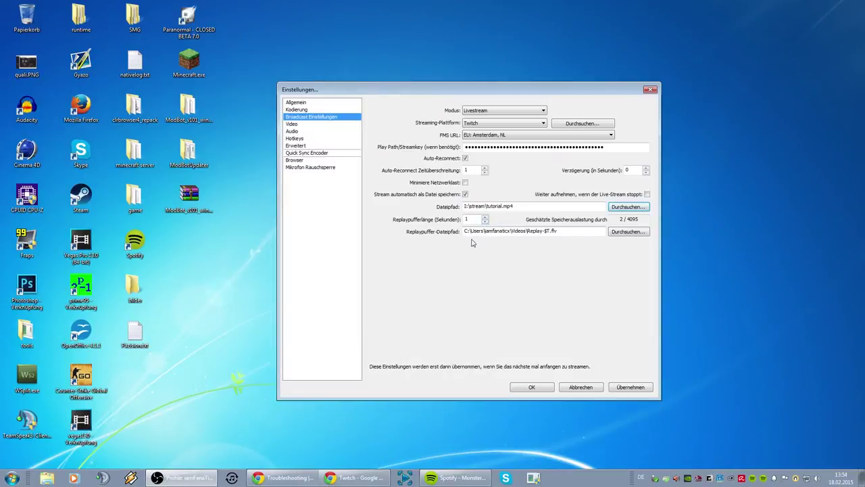
double_click(571, 232)
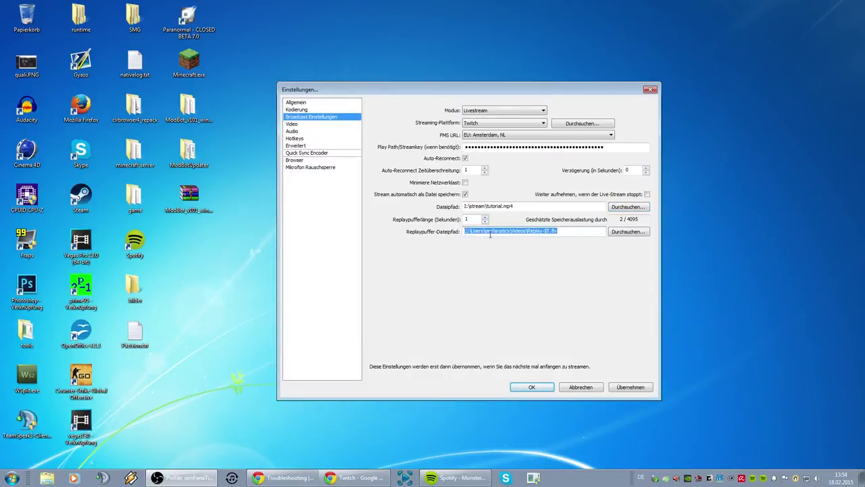
left_click(586, 234)
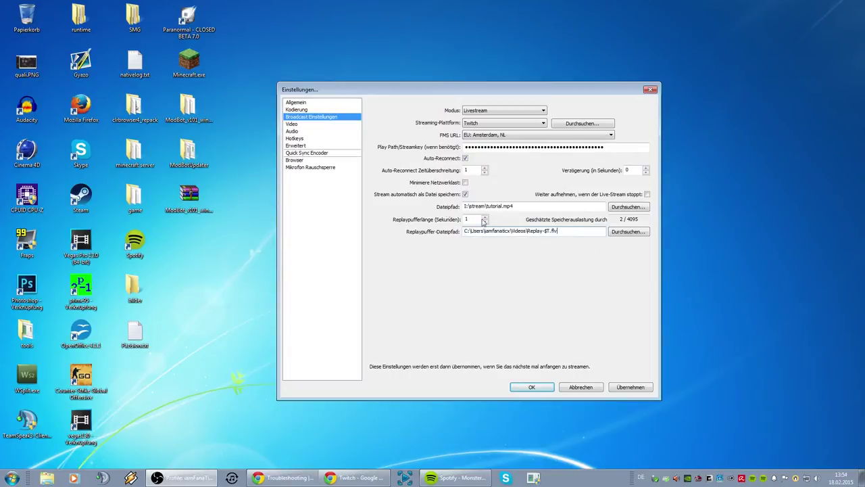
- Switch to the video settings without saving the broadcast changes, and try Monitor 1 as the base resolution
left_click(302, 125)
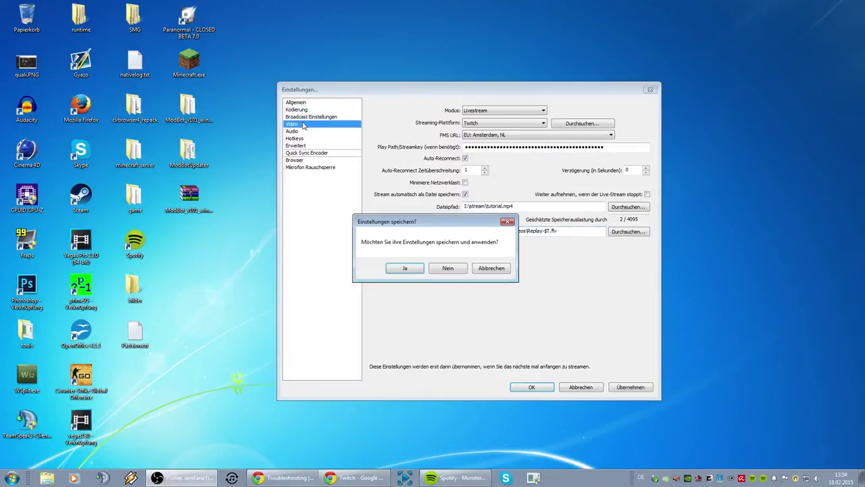
left_click(446, 268)
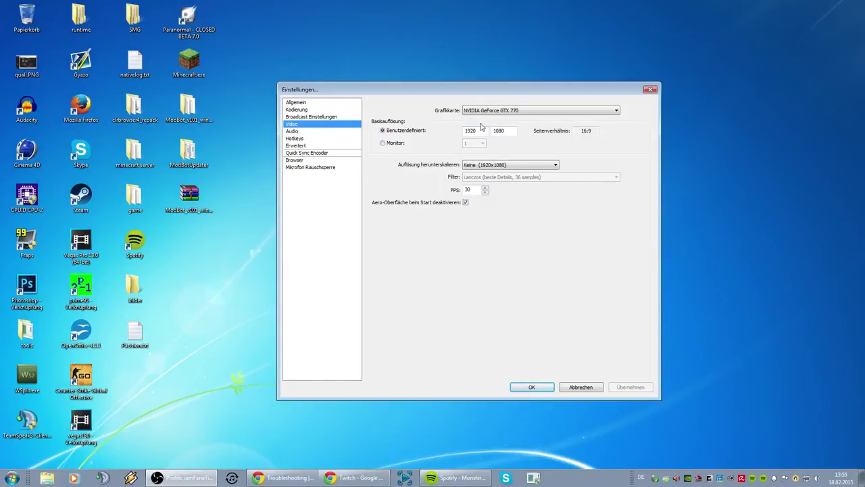
left_click(402, 145)
left_click(476, 144)
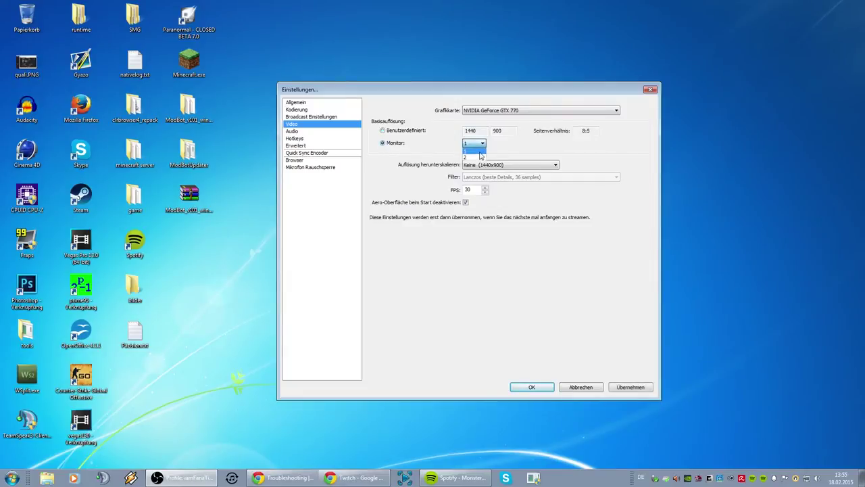
left_click(477, 148)
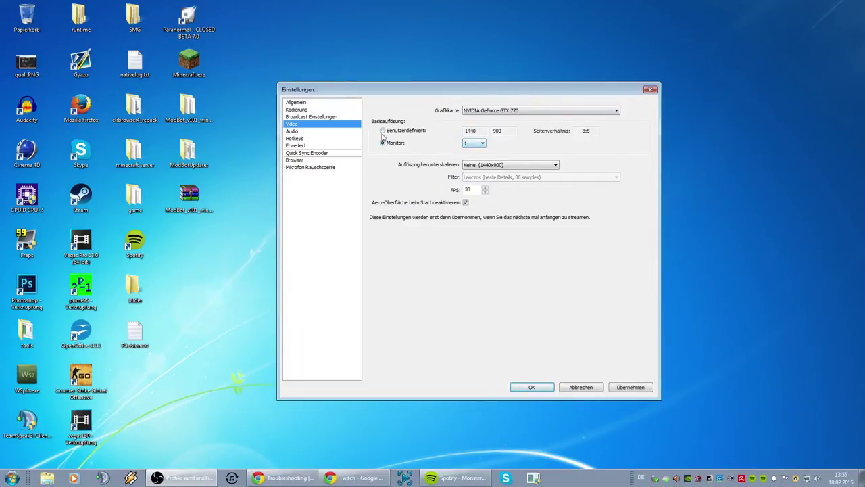
- Set a custom base resolution of 1920 x 1080
left_click(383, 131)
key("Tab")
type("1920")
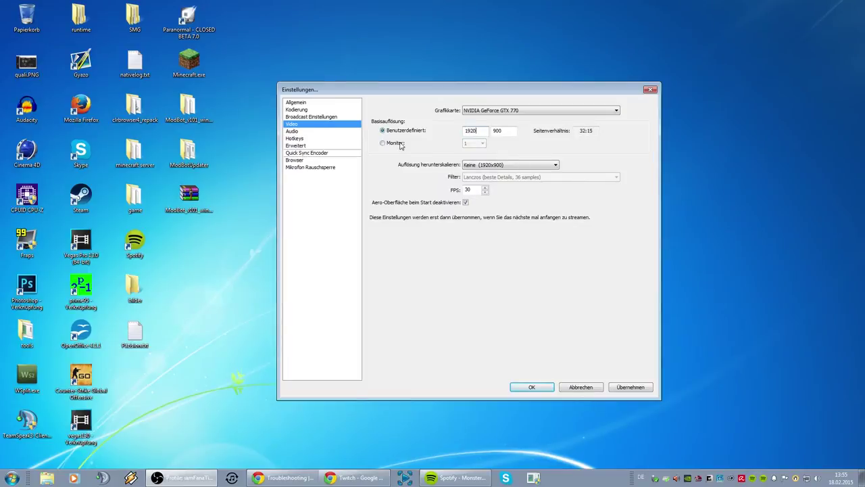
key("Tab")
type("1080")
- Try the 2.25 (852x480) downscale, and settle on 1.50 (1280x720) as the downscaled resolution
left_click(511, 166)
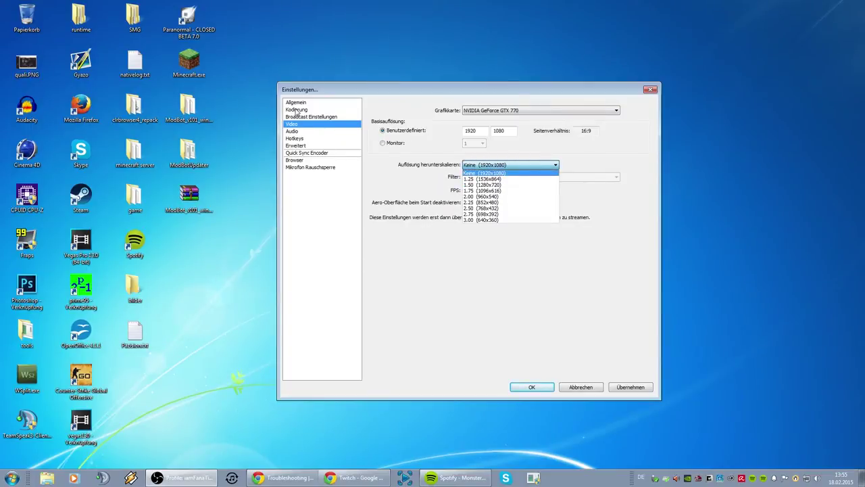
left_click(515, 186)
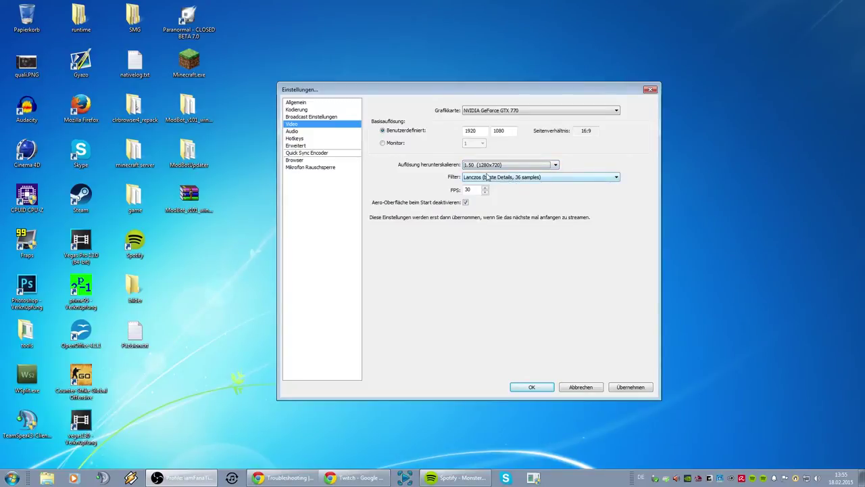
left_click(478, 166)
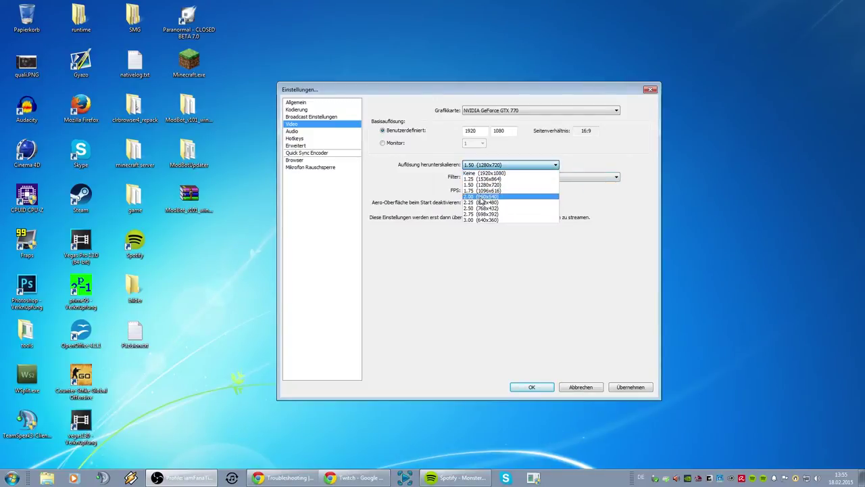
left_click(481, 201)
left_click(476, 165)
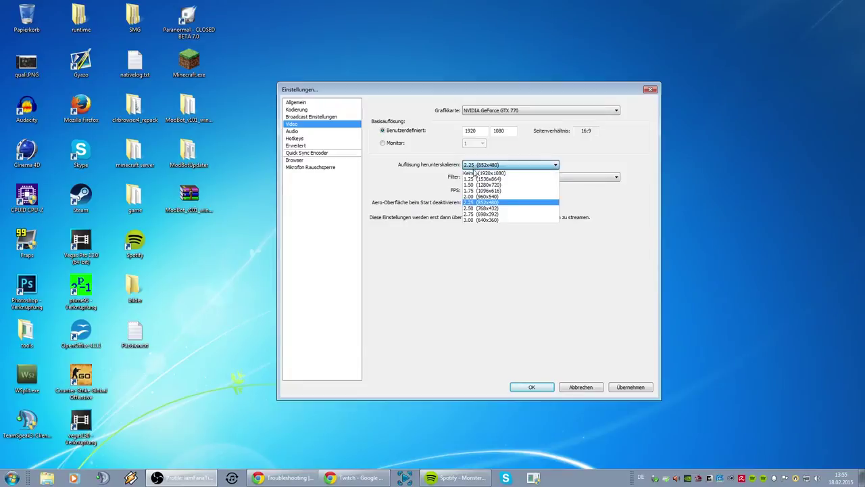
left_click(478, 184)
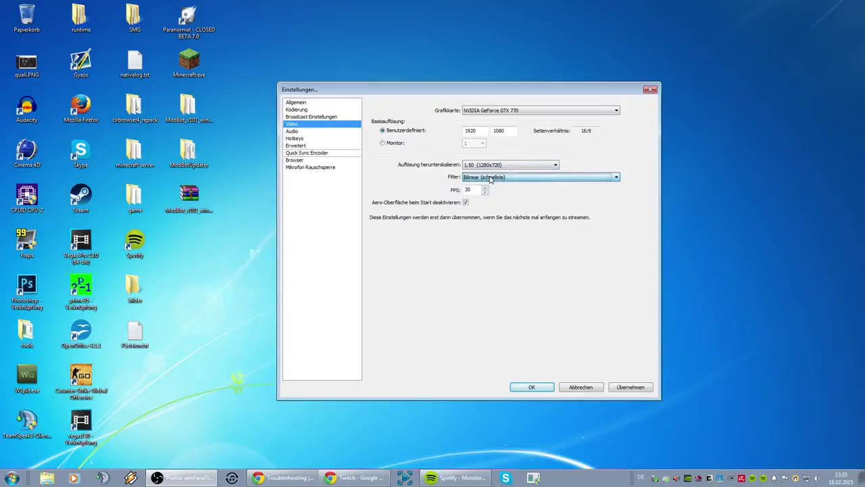
- Choose Lanczos (beste Details, 36 samples) as the downscale filter and set the FPS to 30
left_click(491, 178)
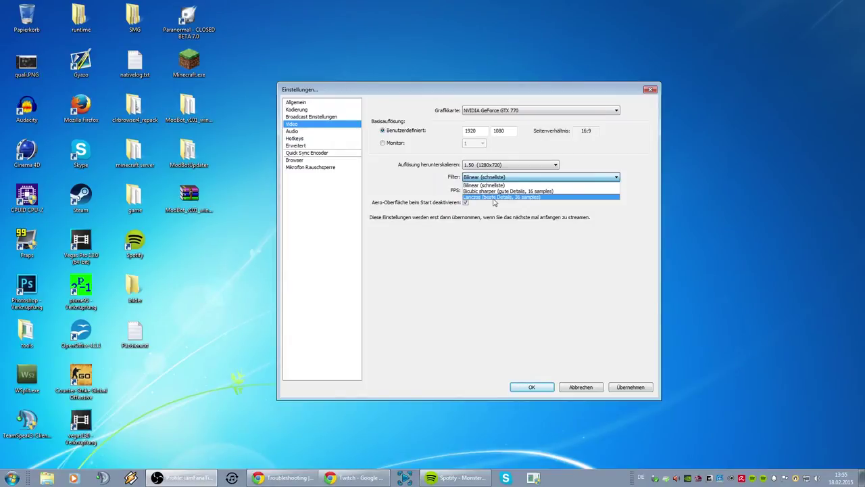
left_click(494, 197)
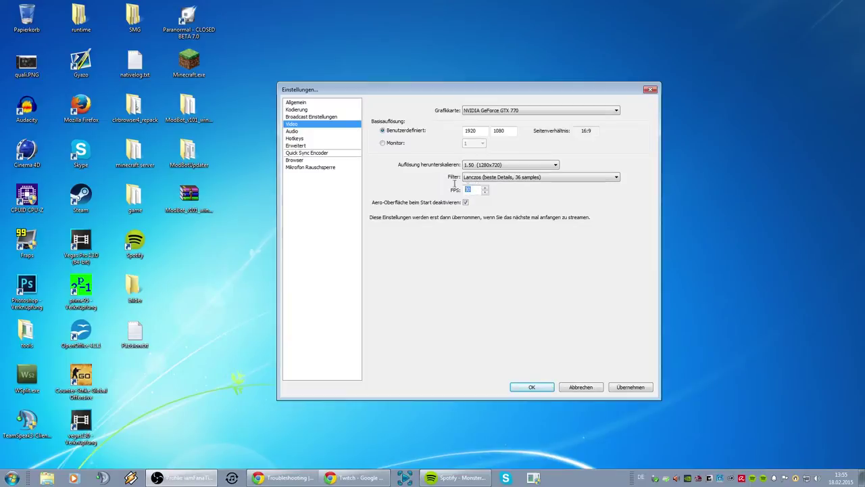
double_click(467, 190)
type("30")
left_click_drag(471, 191, 461, 192)
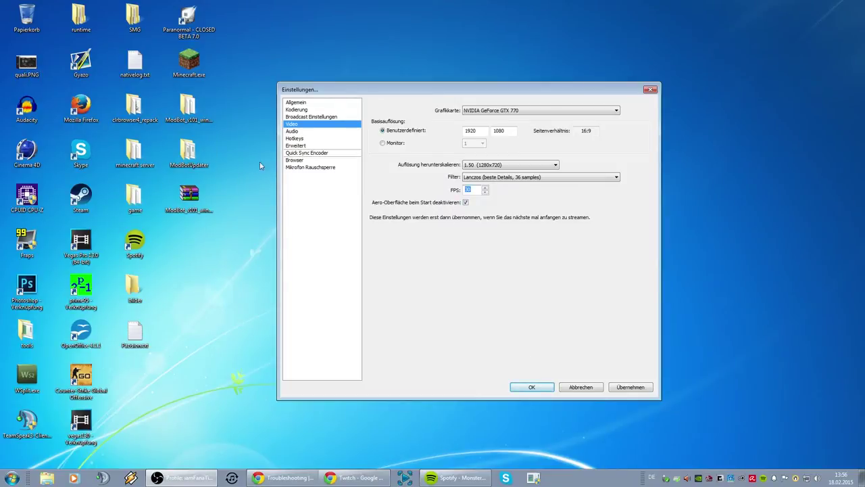
- Switch to the audio settings, saving the video changes, and review the available desktop audio devices
left_click(322, 131)
left_click(406, 269)
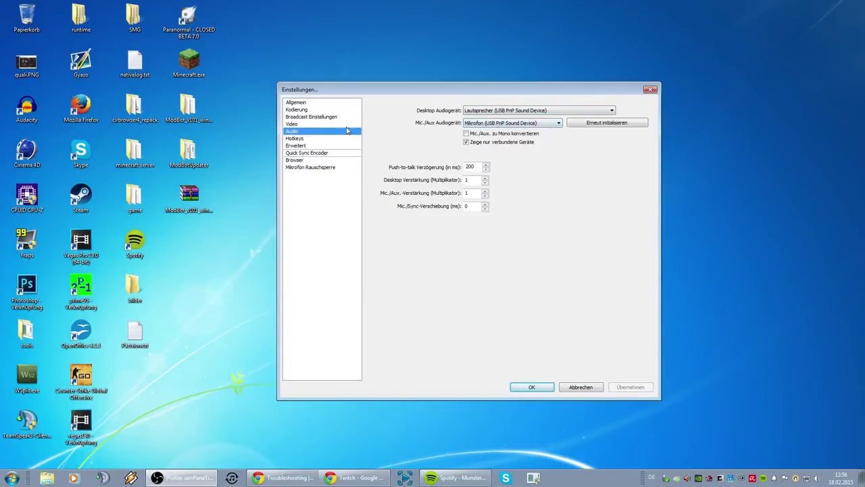
left_click(514, 111)
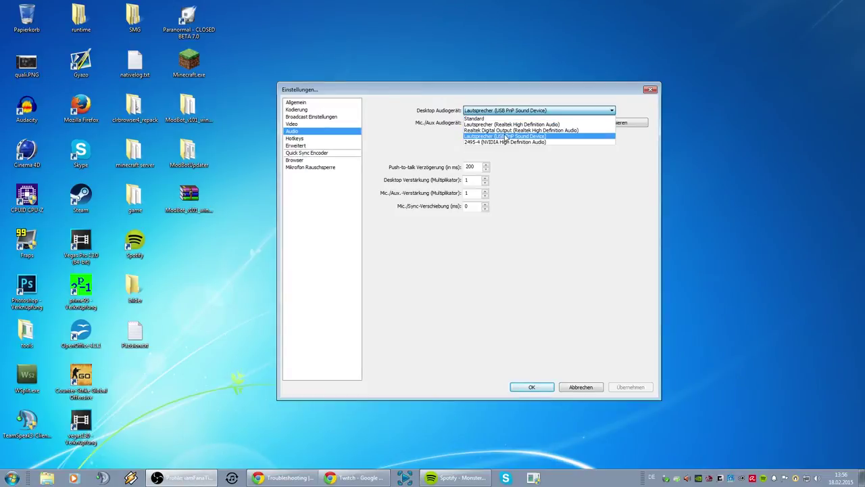
left_click(512, 111)
- Choose Mikrofon (USB PnP Sound Device) as the microphone device, and check the push-to-talk delay and desktop boost values
left_click(501, 124)
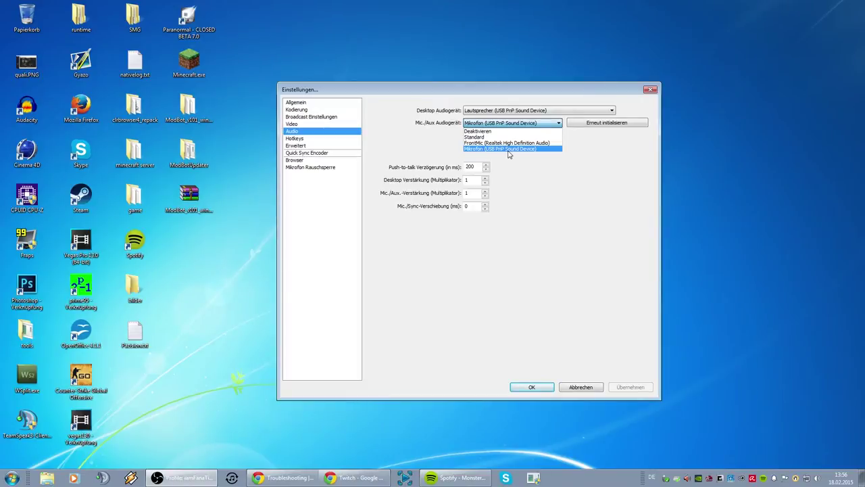
left_click(509, 150)
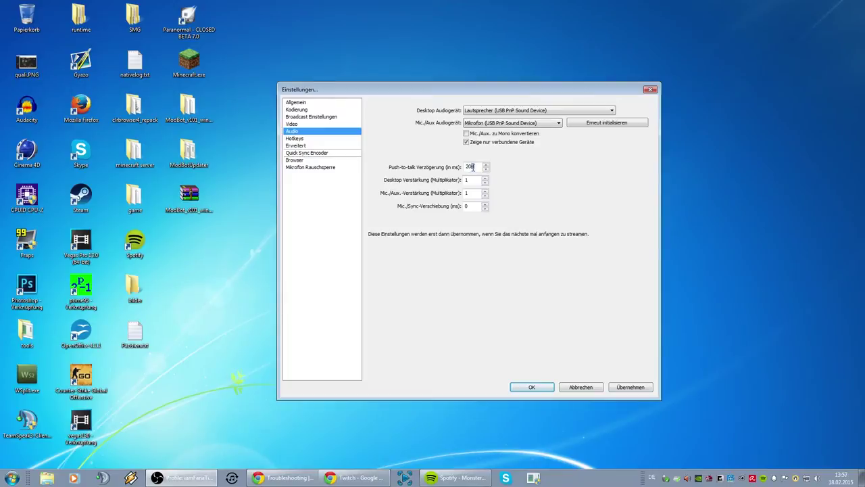
double_click(470, 167)
double_click(468, 180)
left_click(472, 180)
- View the hotkey settings without saving the audio changes, and open the advanced settings
left_click(297, 138)
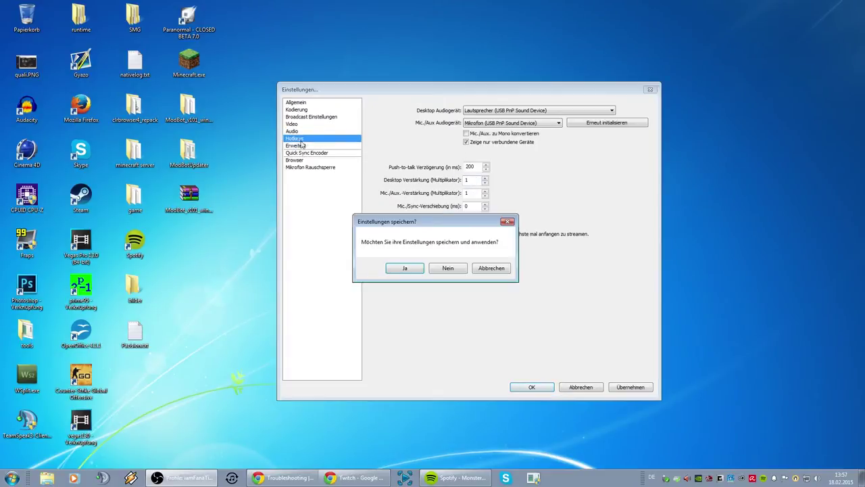
left_click(443, 269)
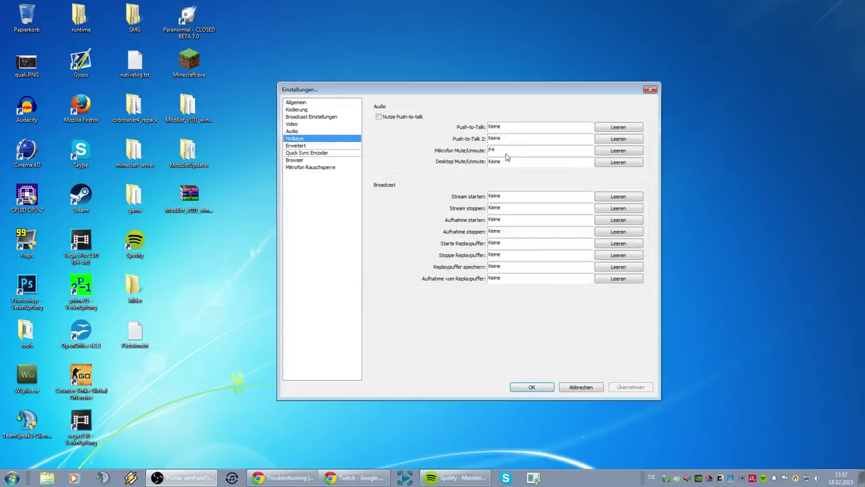
left_click(295, 146)
left_click(287, 139)
left_click(294, 146)
left_click_drag(342, 88, 134, 62)
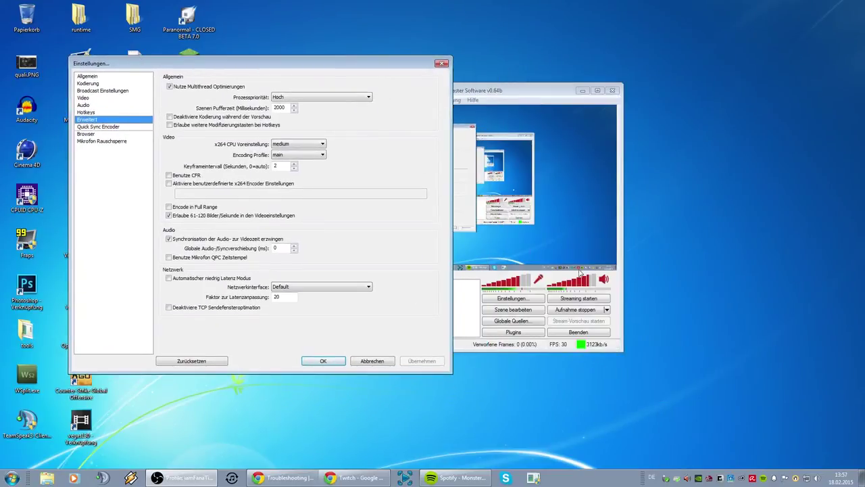
- Reposition the settings window and keep Hoch as the process priority
left_click(532, 279)
left_click_drag(344, 63, 564, 80)
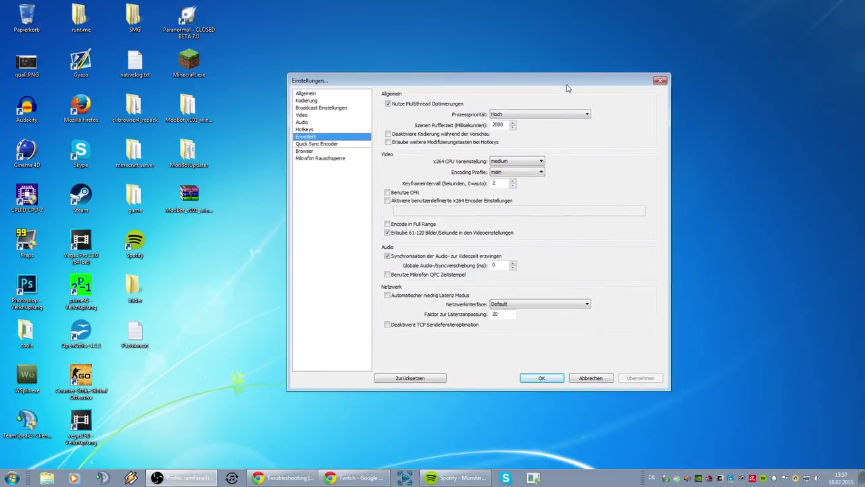
left_click(503, 116)
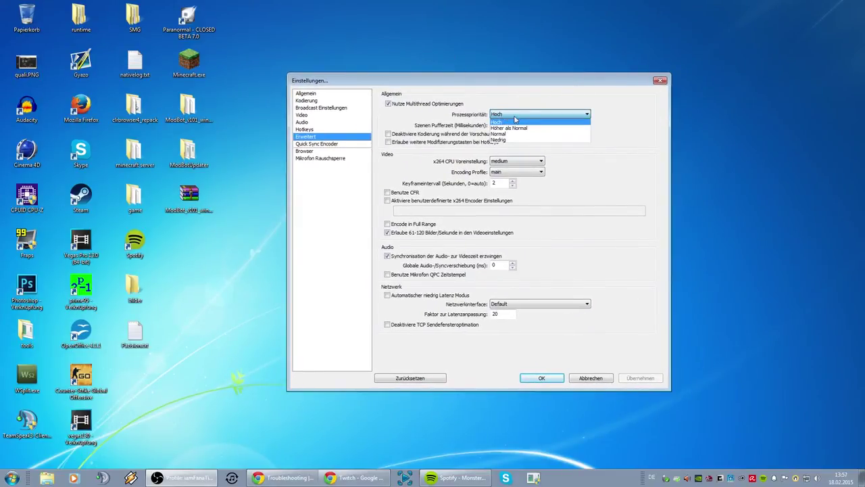
left_click(514, 119)
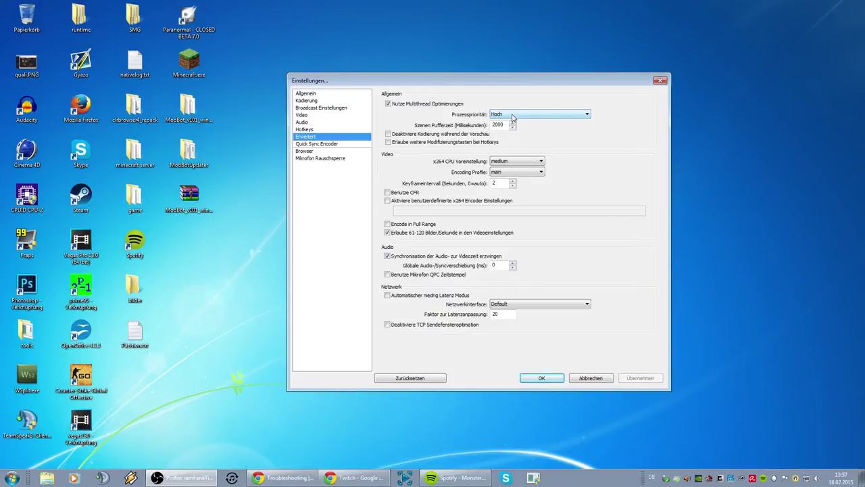
- Check the scene buffer time and global audio sync offset, and choose medium as the x264 CPU preset
double_click(503, 126)
left_click(504, 126)
double_click(494, 126)
left_click(503, 126)
double_click(495, 265)
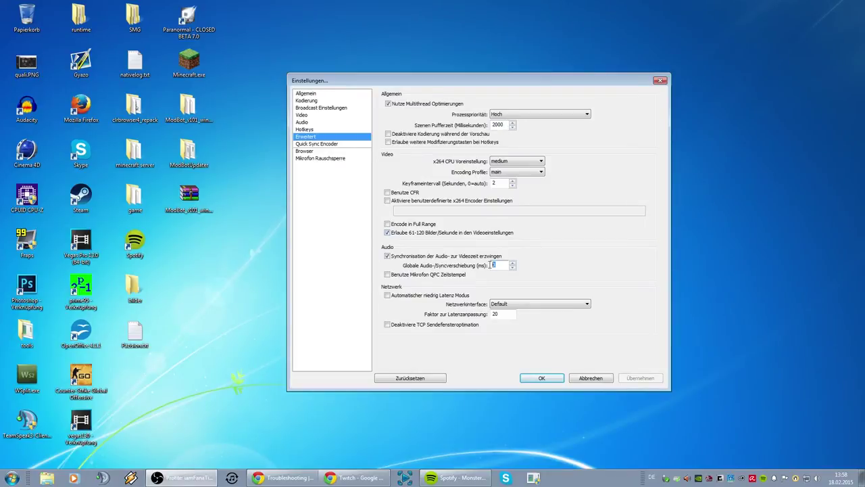
left_click(494, 162)
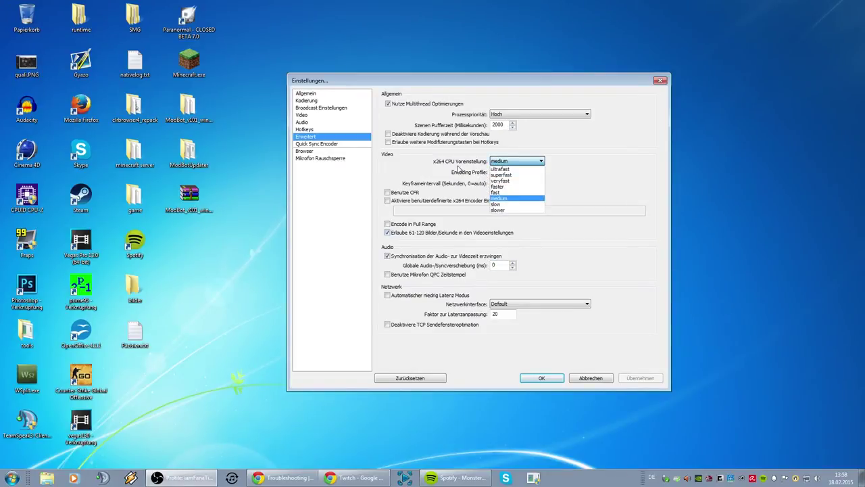
left_click(520, 200)
- Start the Windows Task Manager, examine the CPU load in its performance view, and close it again
right_click(589, 476)
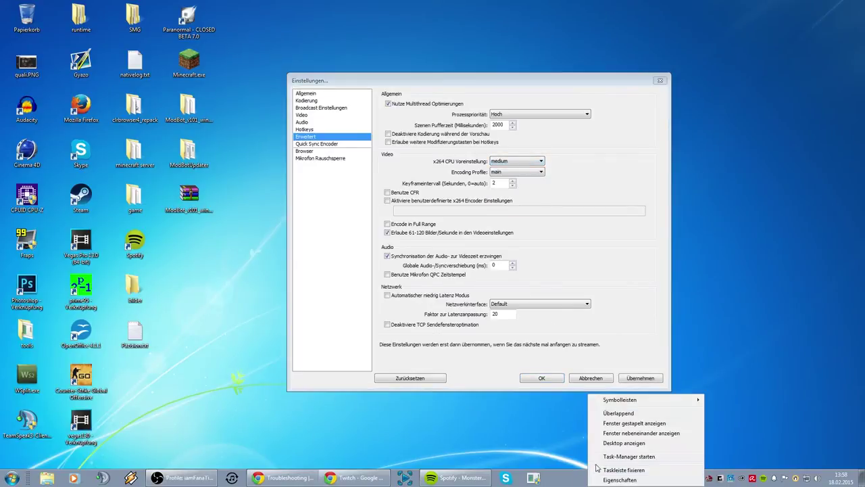
left_click(605, 449)
left_click(196, 100)
left_click(218, 100)
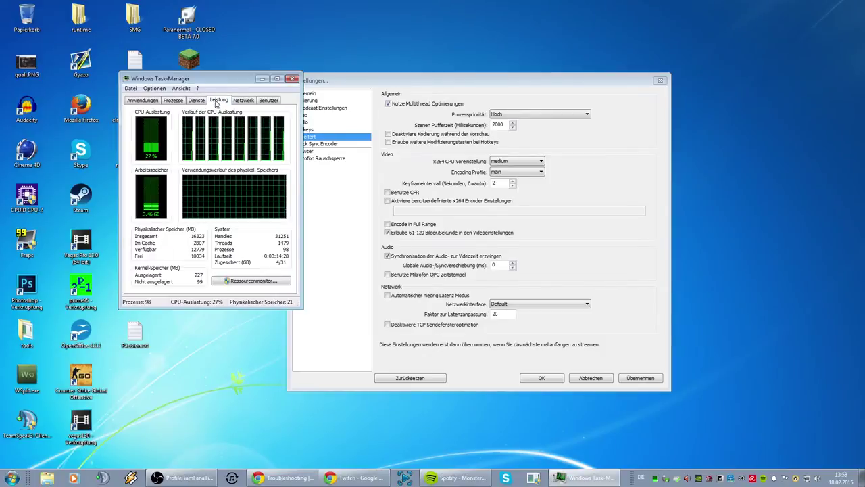
left_click_drag(191, 81, 123, 46)
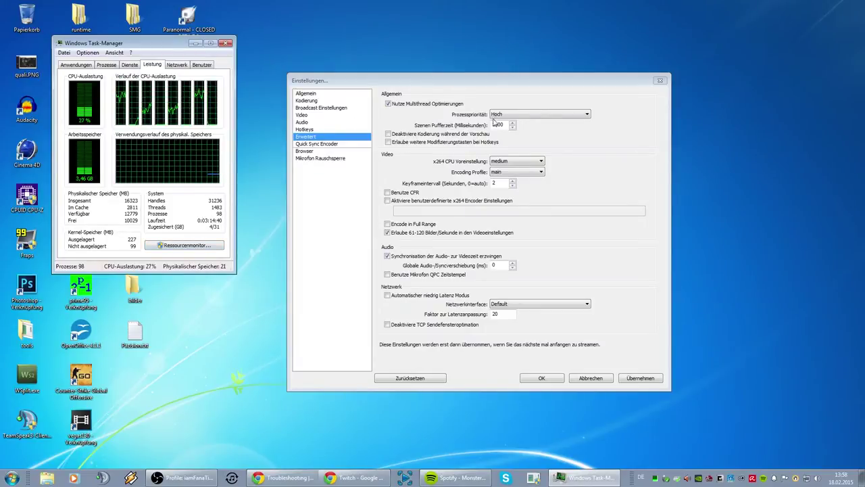
left_click(227, 45)
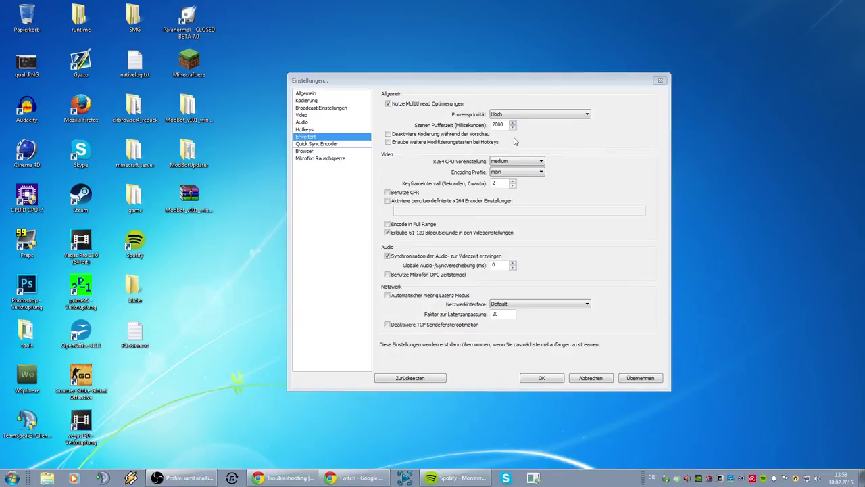
- Review the x264 CPU presets, keeping medium, and choose main as the encoding profile
left_click(514, 163)
left_click(513, 162)
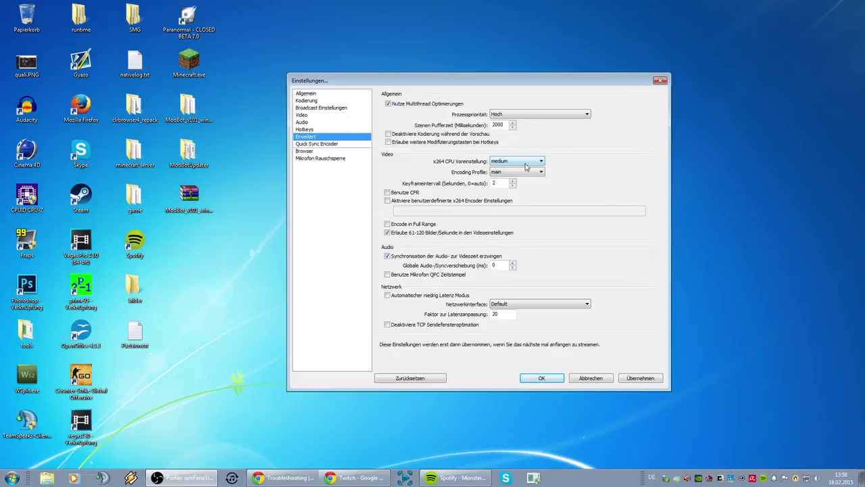
left_click(526, 165)
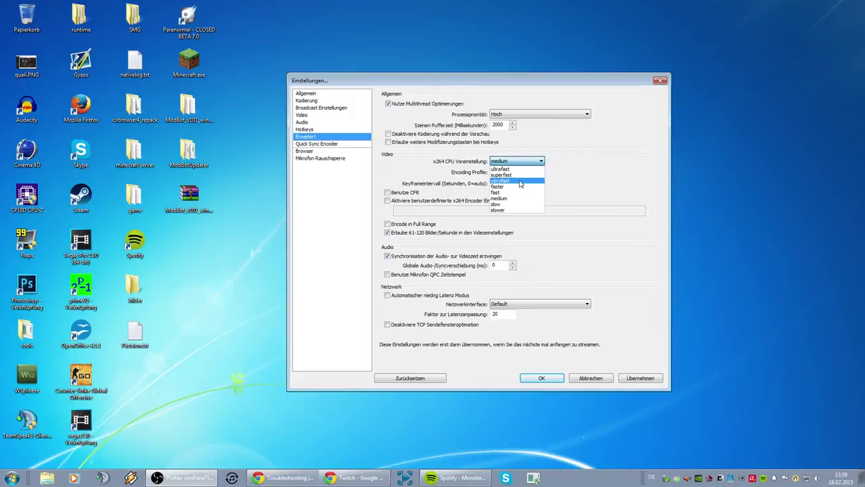
left_click(514, 162)
left_click(516, 173)
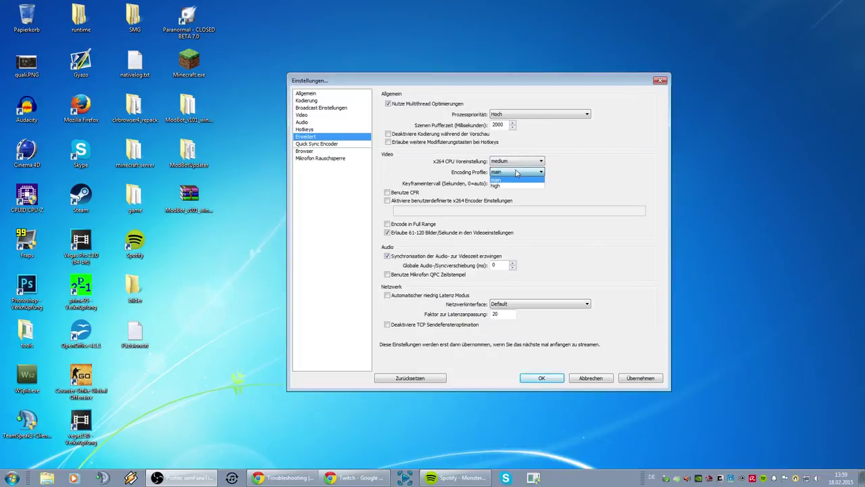
left_click(513, 180)
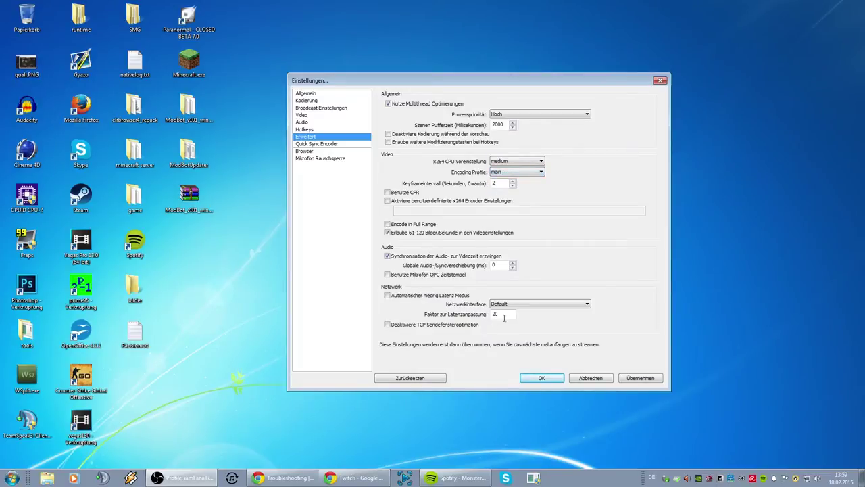
- Set the global audio sync offset to 1.500 ms, apply the advanced settings and close the settings window
left_click_drag(511, 314, 487, 319)
double_click(497, 265)
type("1.5")
left_click_drag(515, 266, 489, 267)
left_click(506, 264)
left_click(623, 379)
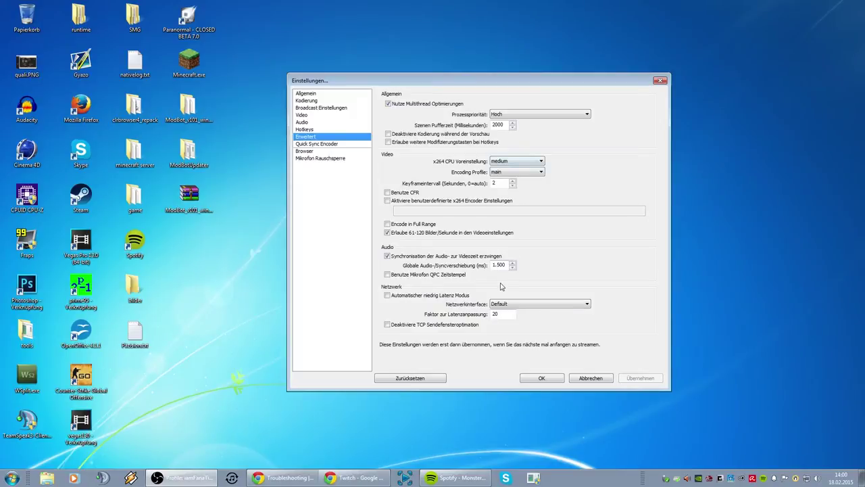
double_click(502, 264)
left_click(541, 378)
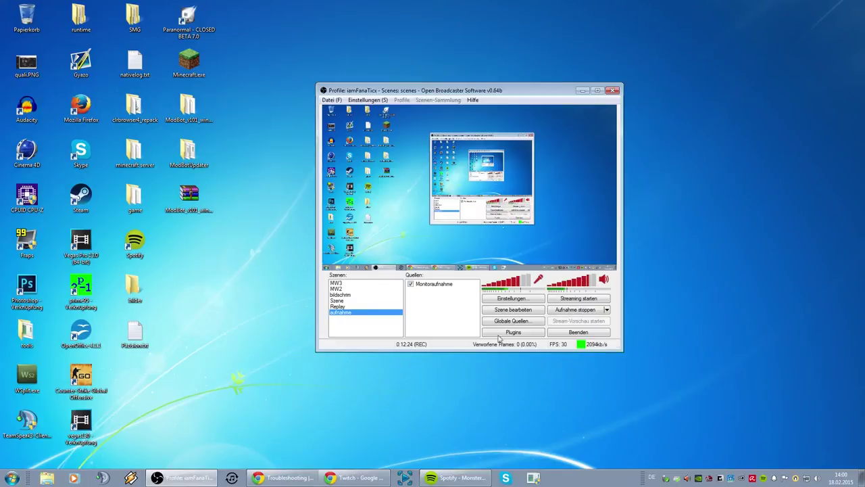
- Add a Videogeräte source to the aufnahme scene, keeping the suggested name
right_click(452, 314)
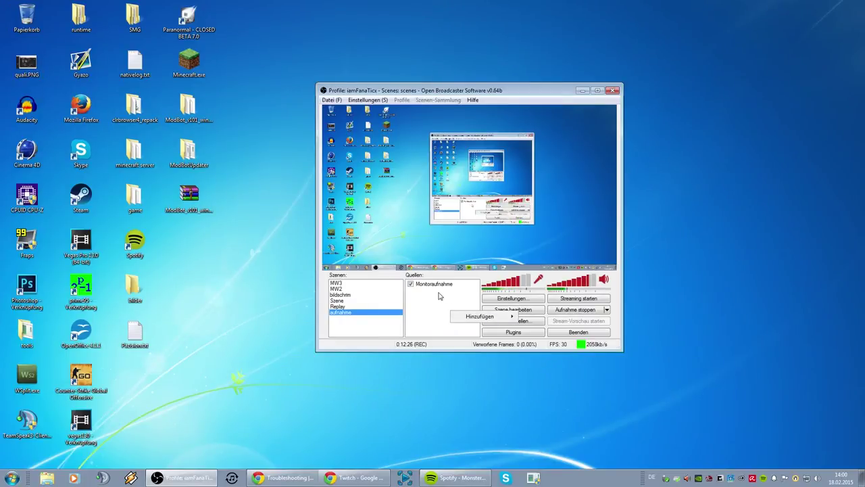
left_click(443, 249)
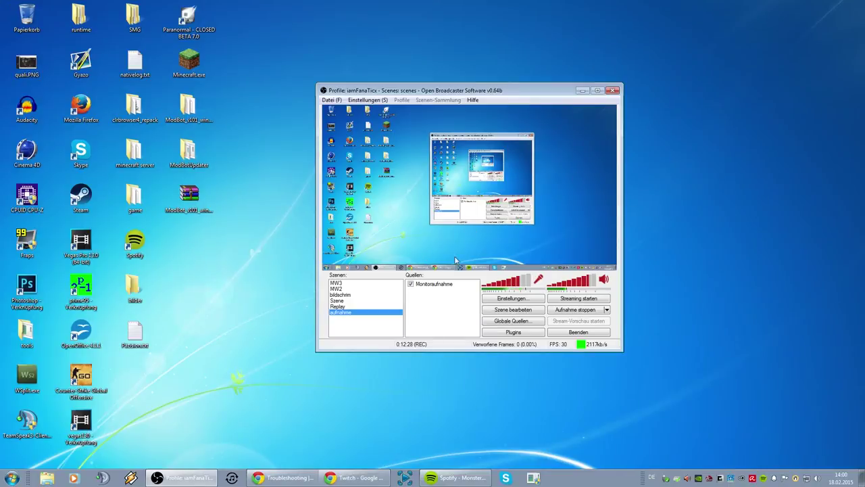
right_click(428, 292)
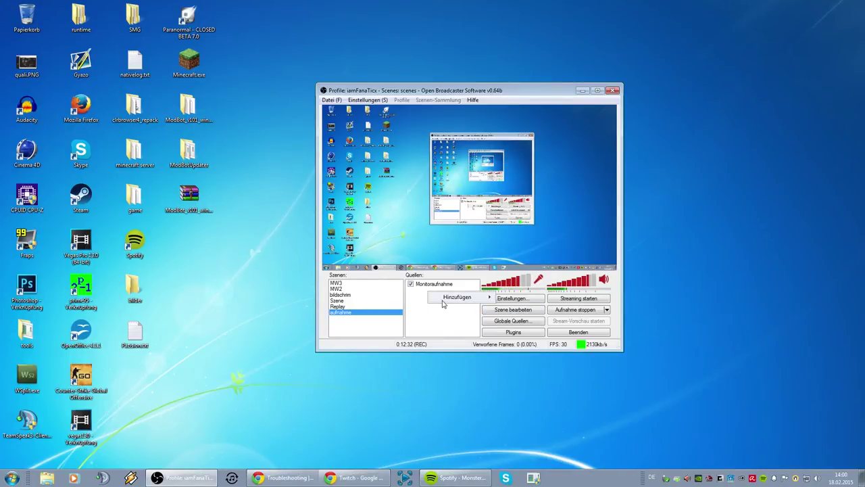
mouse_move(445, 303)
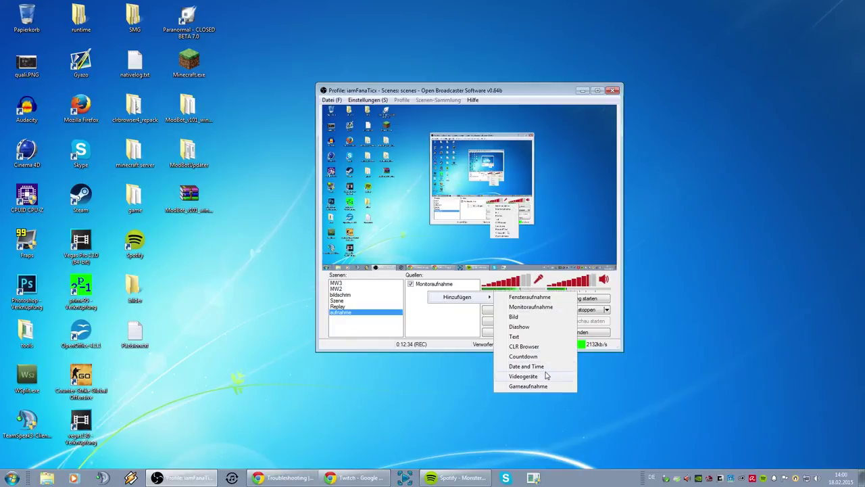
left_click(547, 376)
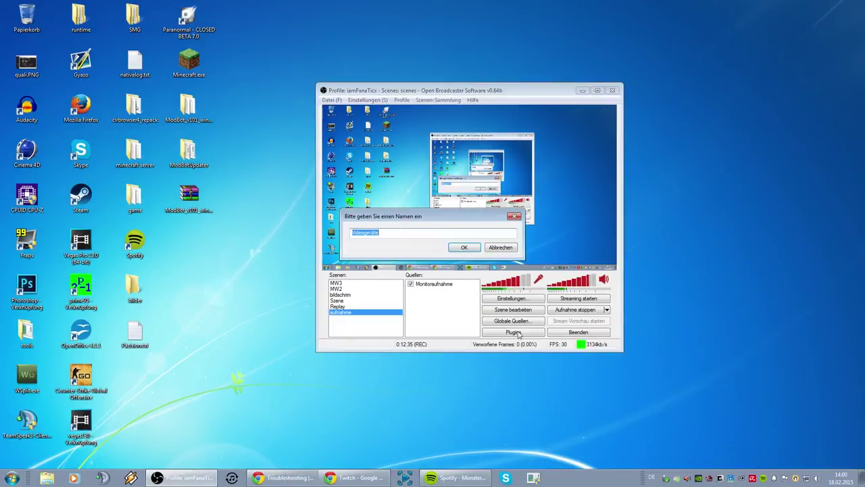
left_click(472, 248)
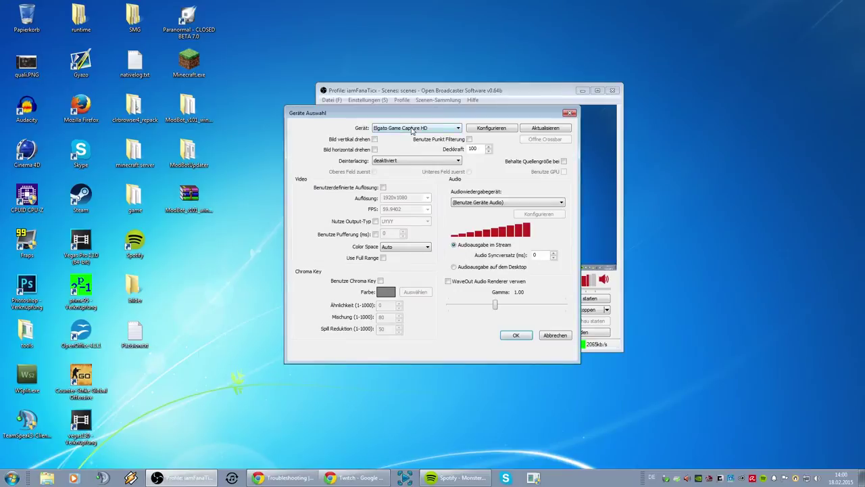
- Set the Elgato Game Capture HD's audio volume to about 33% and its audio sync offset to -1500 ms
left_click(477, 236)
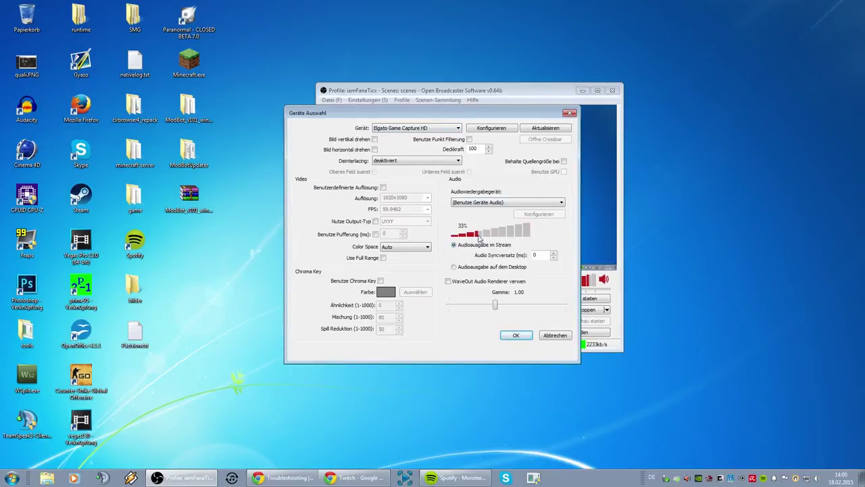
left_click_drag(477, 236, 476, 238)
double_click(536, 255)
type("-1500")
- Enable the custom resolution for the capture device and review the available resolutions, keeping 1920x1080
left_click(383, 187)
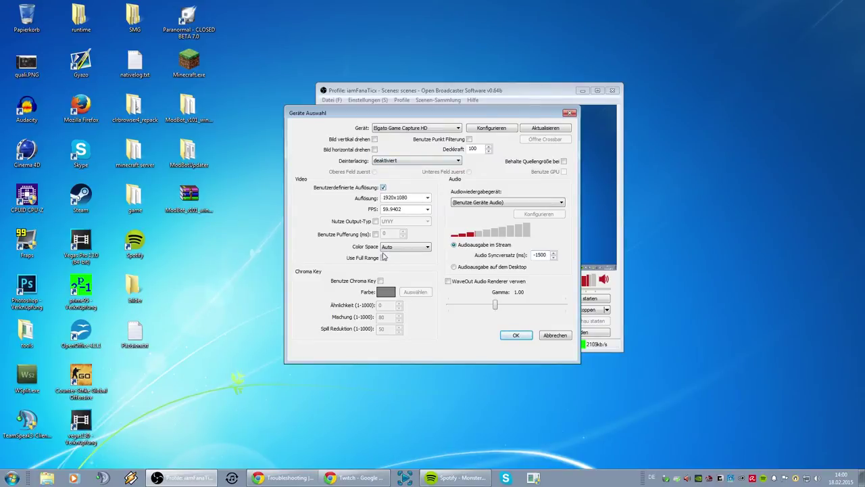
left_click(426, 199)
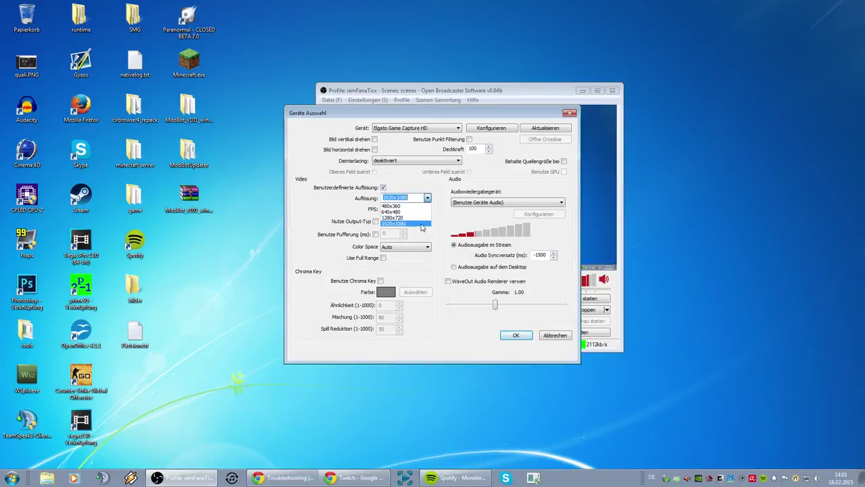
left_click(429, 198)
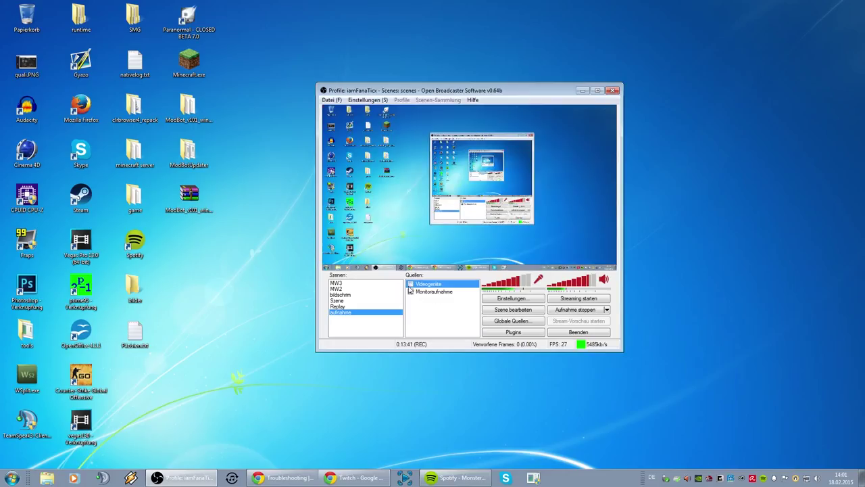
- Delete the Videogeräte source from the aufnahme scene
left_click(410, 284)
key("Delete")
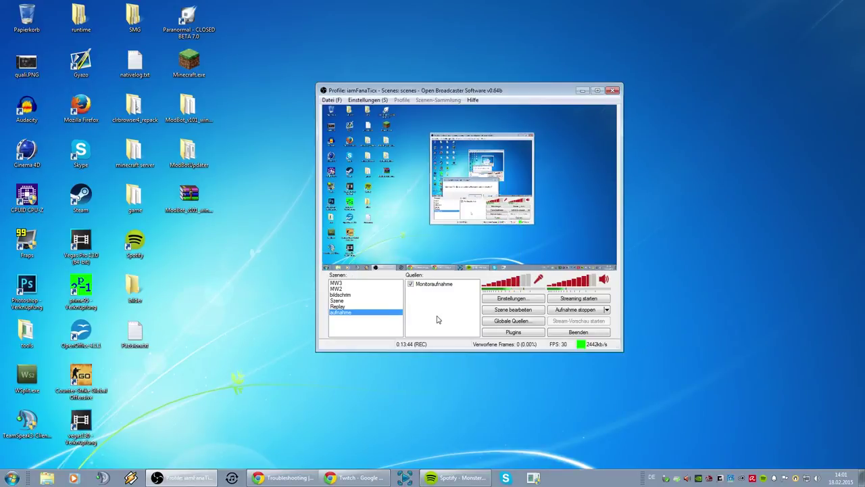
- Review the source types that can be added to the aufnahme scene
right_click(437, 320)
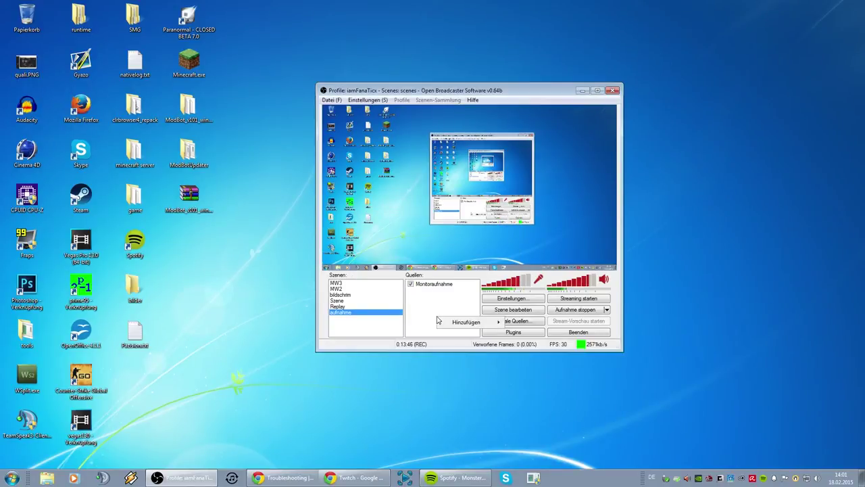
mouse_move(451, 323)
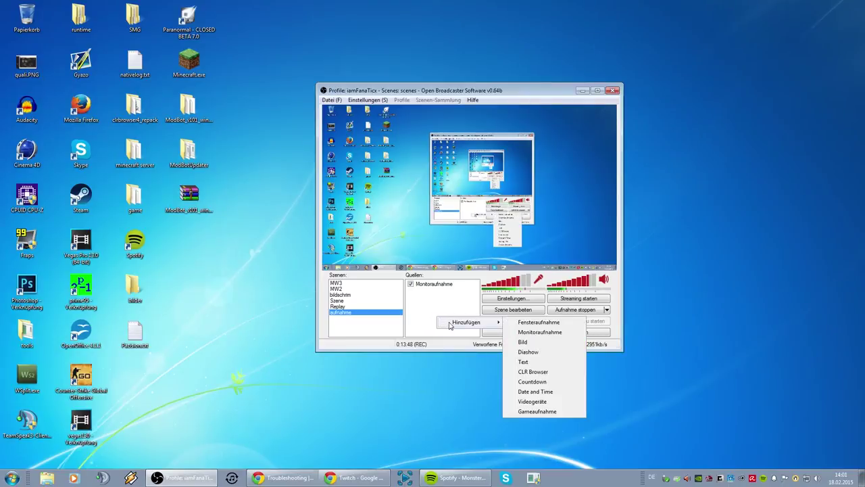
left_click(430, 298)
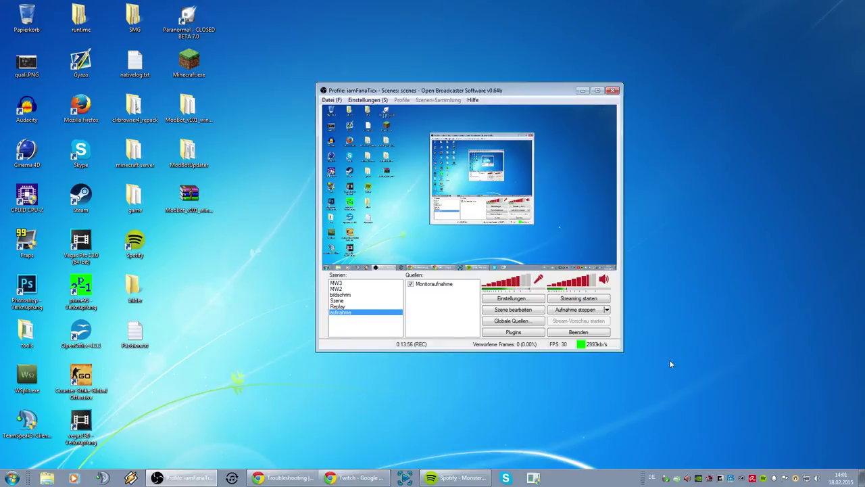
- Open the SMG 1.63 beta folder from the desktop, move the OBS window out of the way, and run SMG.exe
double_click(133, 17)
double_click(342, 138)
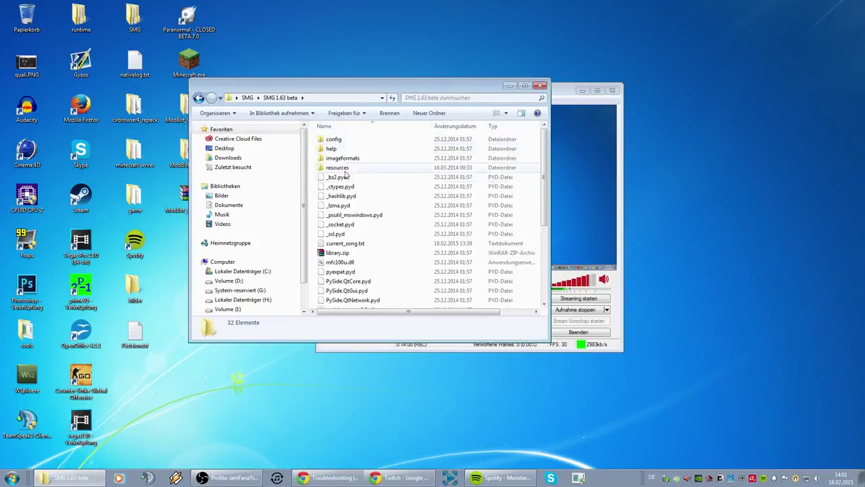
scroll(385, 160, "down", 1)
scroll(384, 163, "down", 3)
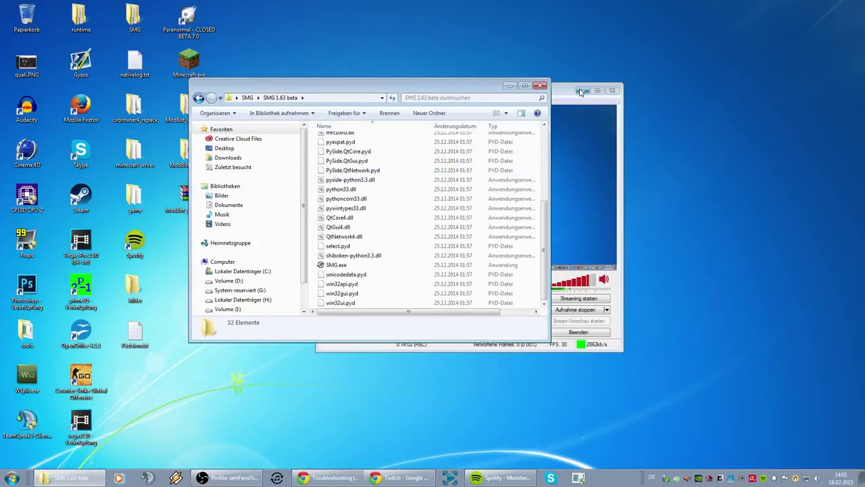
left_click_drag(569, 93, 804, 17)
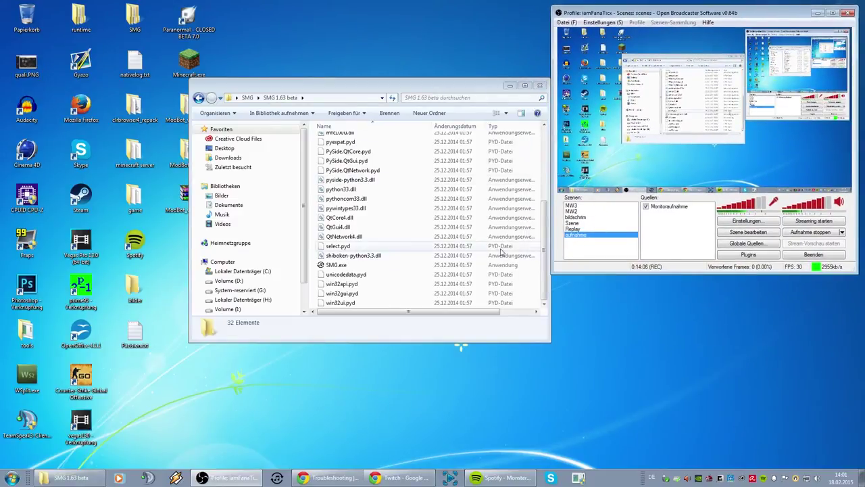
double_click(337, 266)
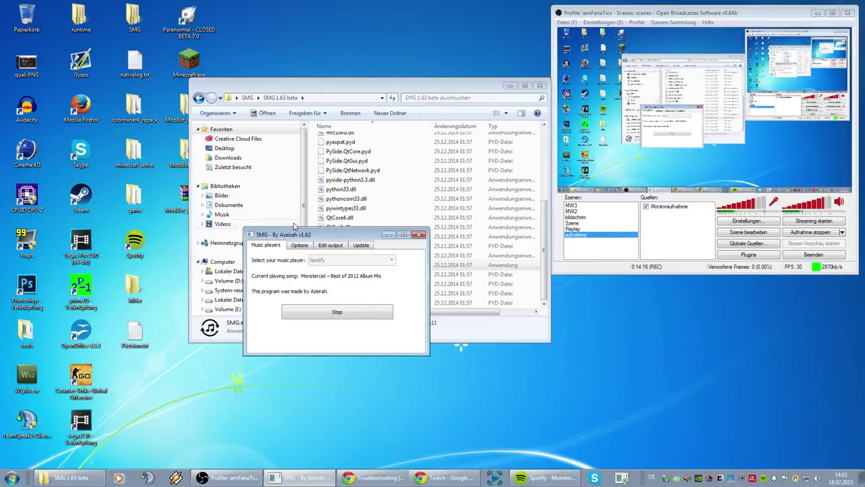
- Stop SMG's song tracking, review the supported music players, and restart tracking with Spotify selected
left_click_drag(308, 235, 401, 240)
left_click(405, 313)
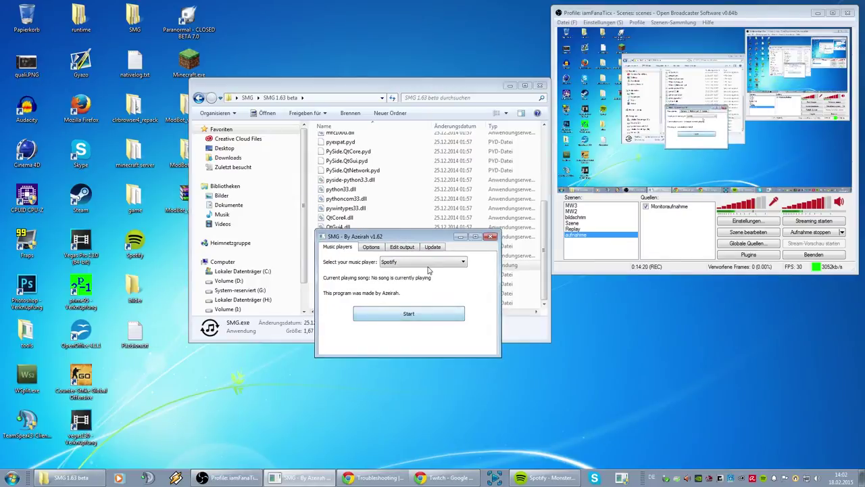
left_click(440, 262)
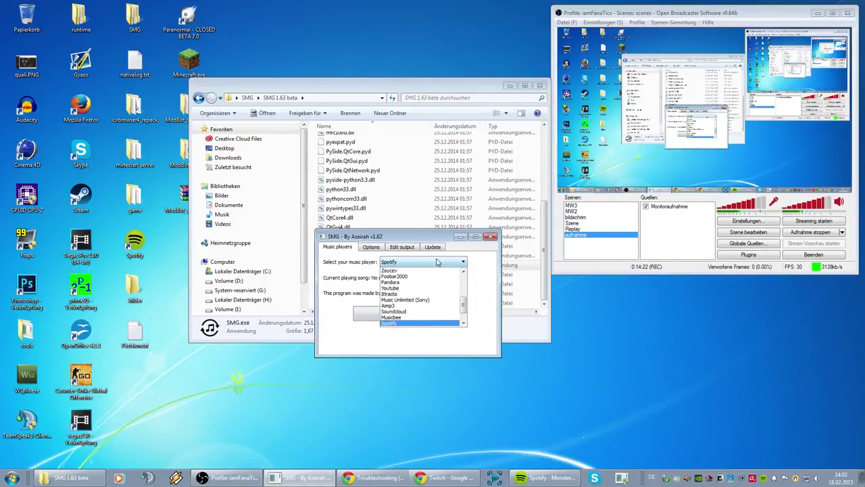
scroll(464, 304, "down", 2)
mouse_move(464, 305)
left_mouse_down()
mouse_move(463, 283)
mouse_move(464, 290)
left_mouse_up()
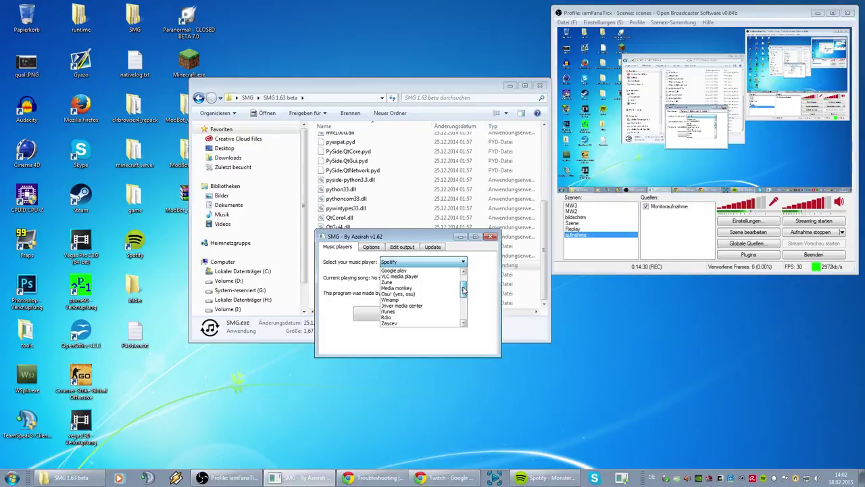
left_click_drag(464, 291, 463, 308)
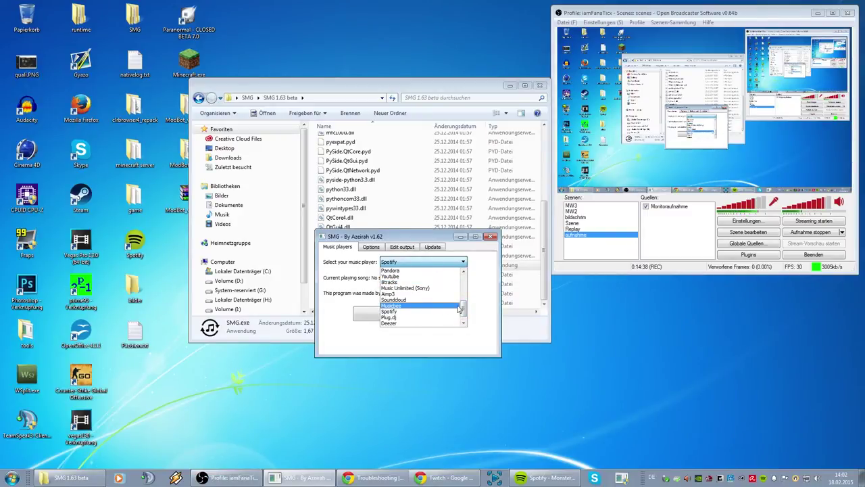
scroll(459, 309, "down", 1)
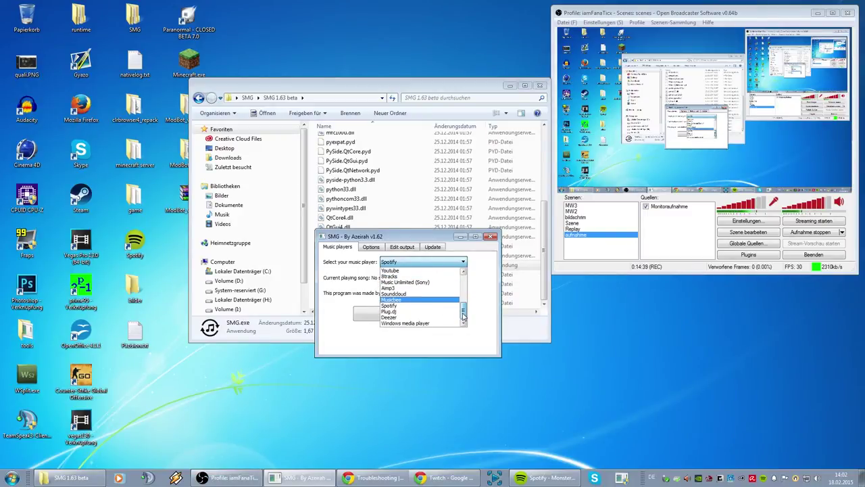
left_click(420, 305)
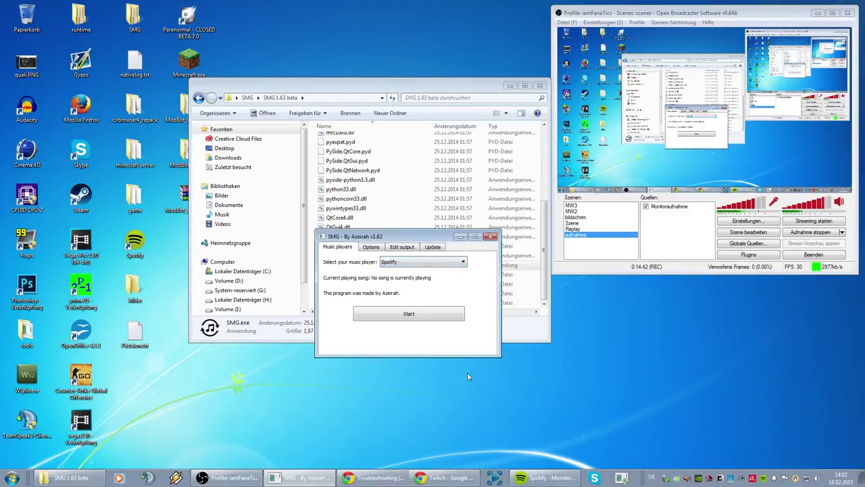
left_click(439, 313)
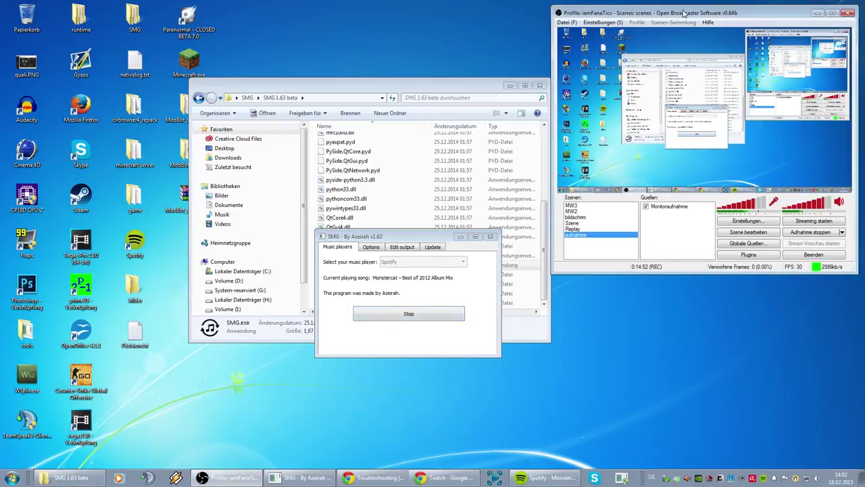
- Add a Text source with the default name to the aufnahme scene and set it to use text from a file
left_click_drag(686, 12, 478, 70)
right_click(461, 278)
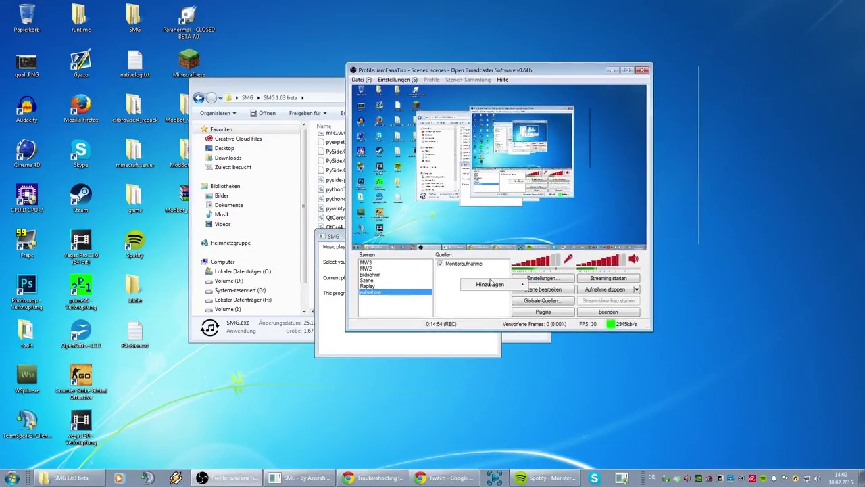
mouse_move(494, 284)
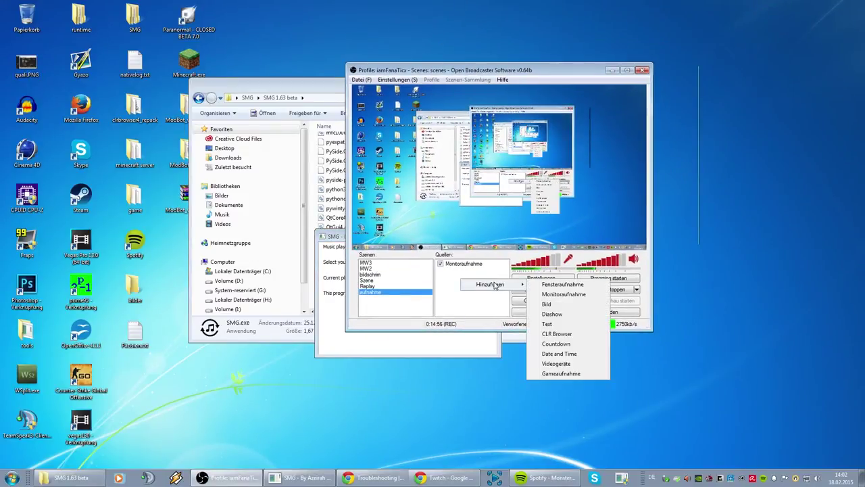
left_click(574, 328)
left_click(465, 247)
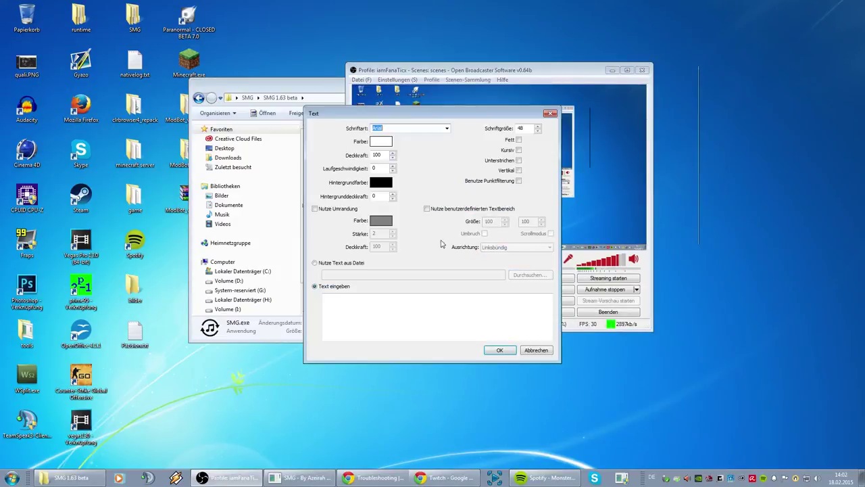
left_click_drag(428, 111, 452, 127)
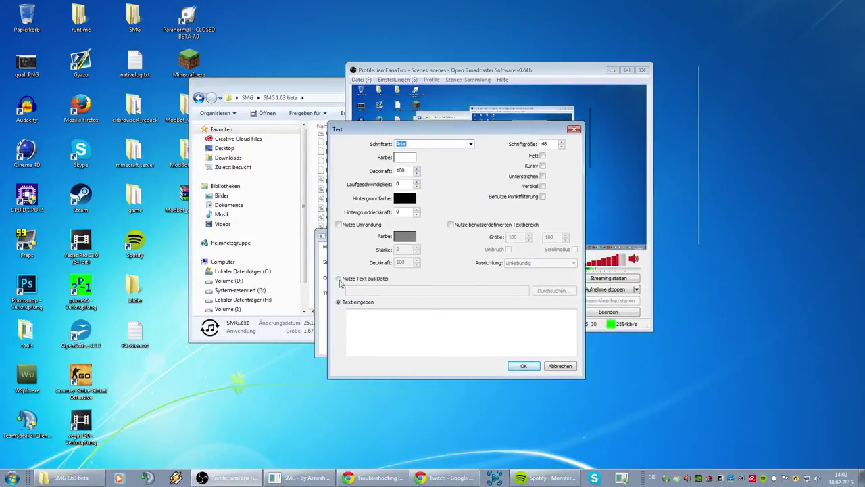
left_click(339, 279)
left_click(565, 292)
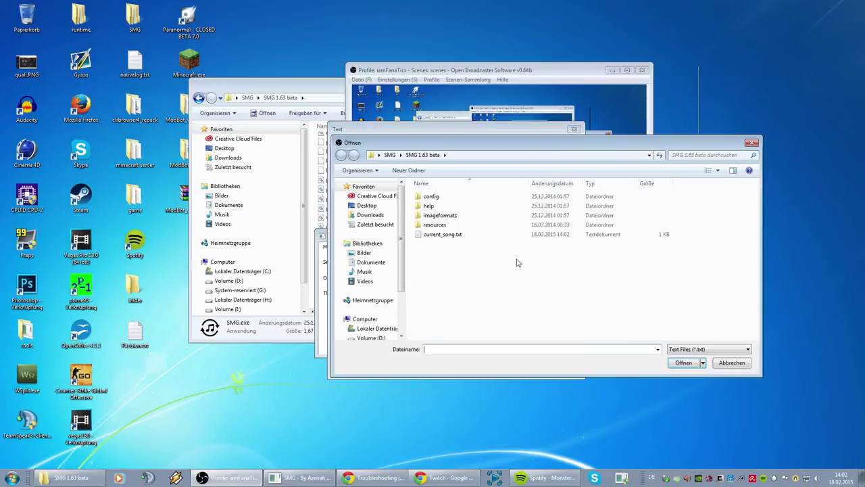
left_click(367, 205)
left_click(372, 271)
left_click(369, 281)
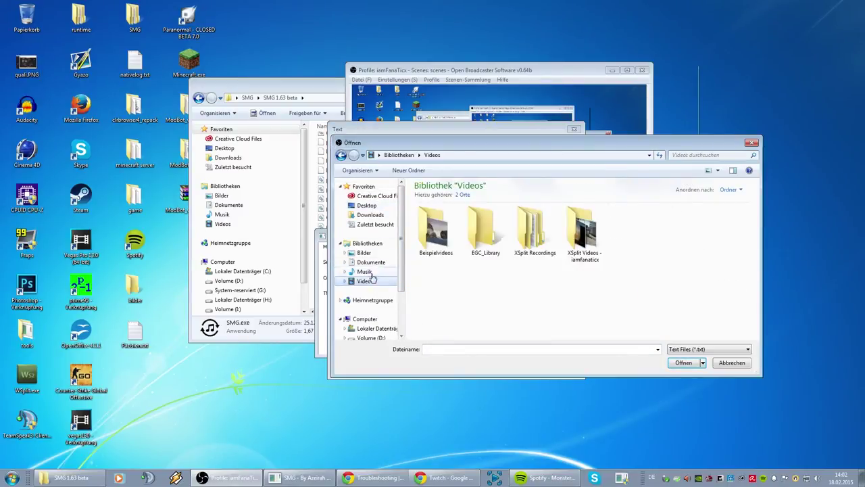
double_click(437, 237)
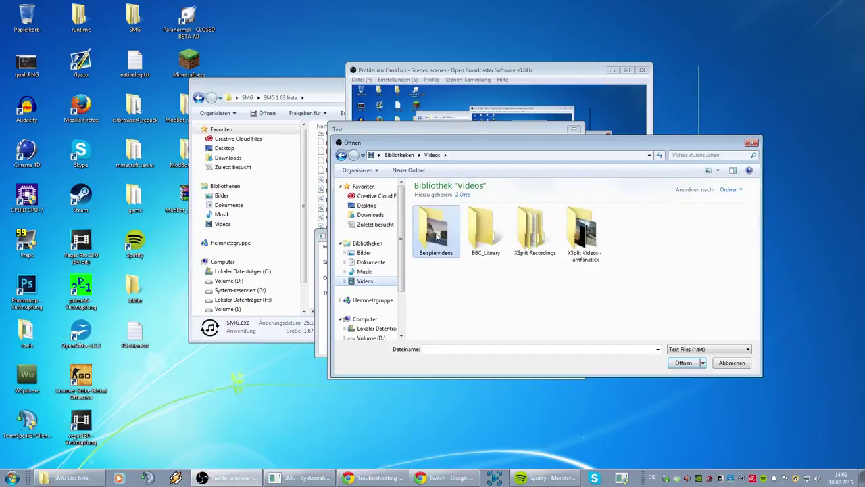
- Load current_song.txt from the desktop folder SMG\SMG 1.63 beta as the text file and confirm the Text source
left_click(365, 205)
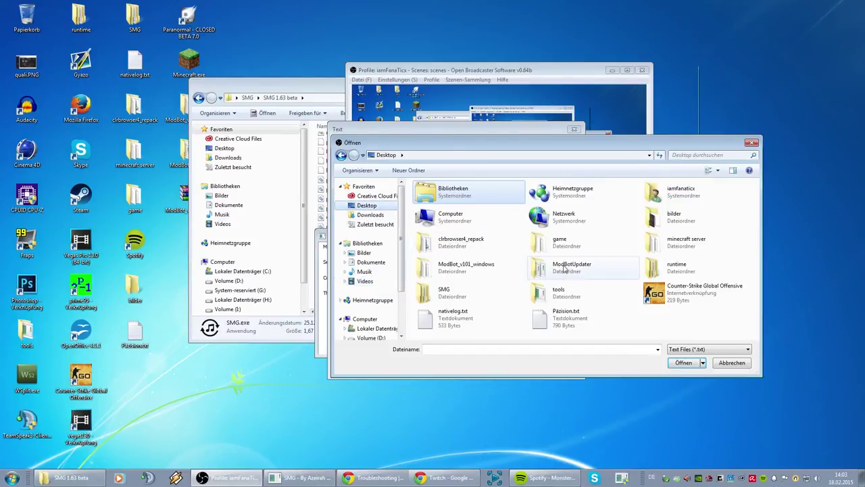
double_click(446, 292)
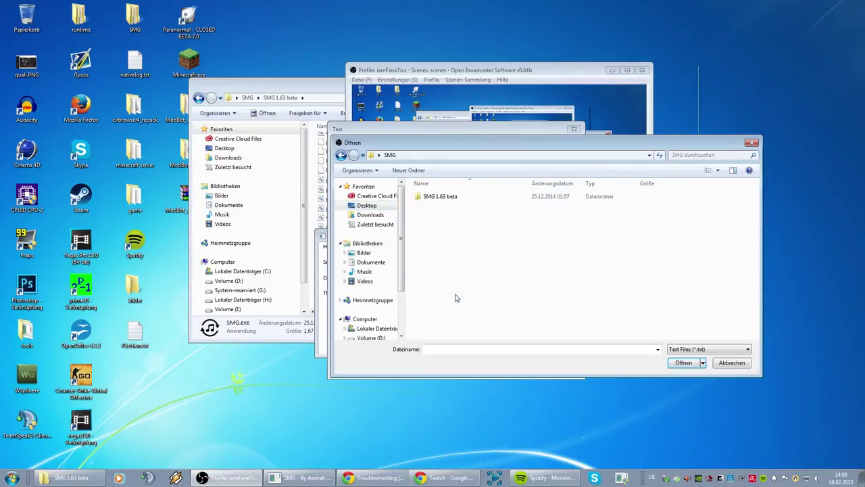
double_click(443, 197)
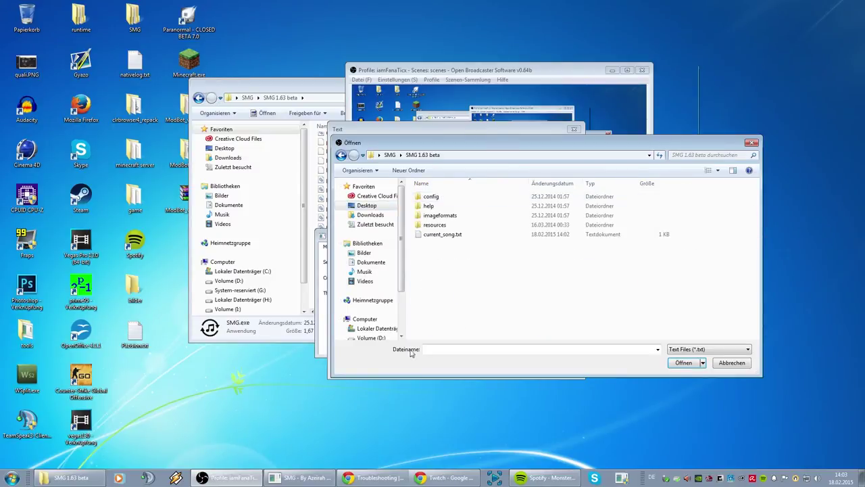
left_click(443, 237)
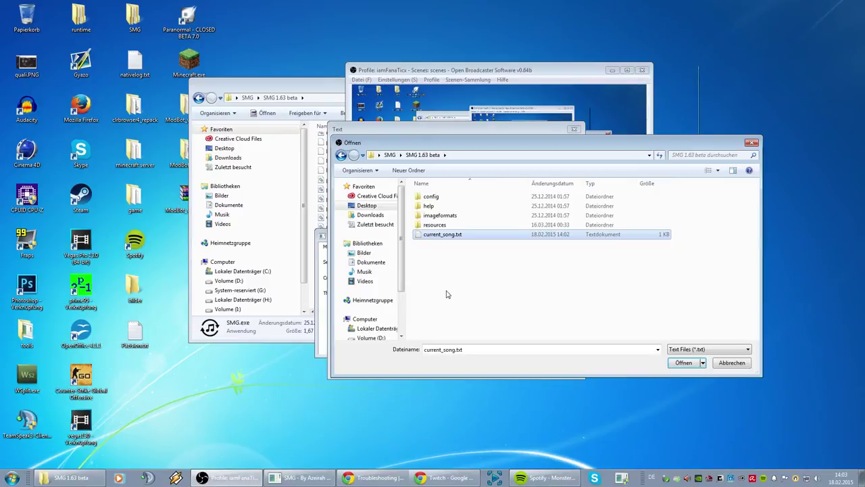
left_click(683, 363)
left_click(515, 365)
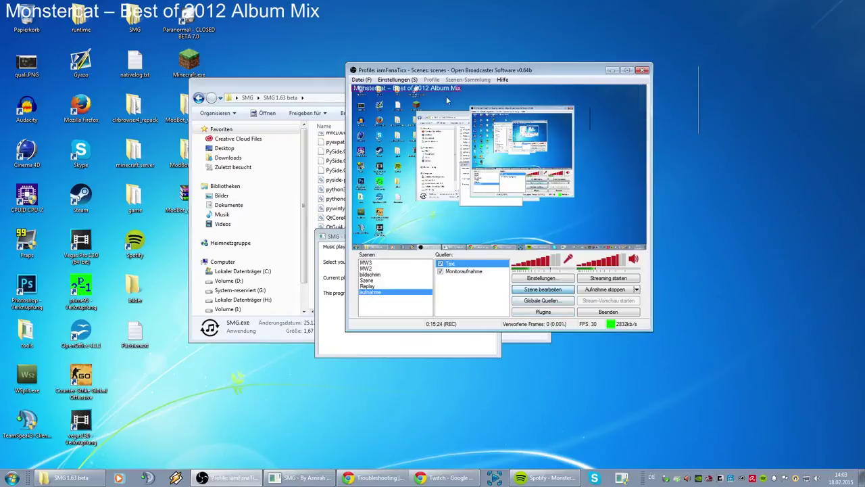
- Resize the song text and place it centred near the preview's lower edge, and hide the Text source
left_click_drag(448, 91, 484, 201)
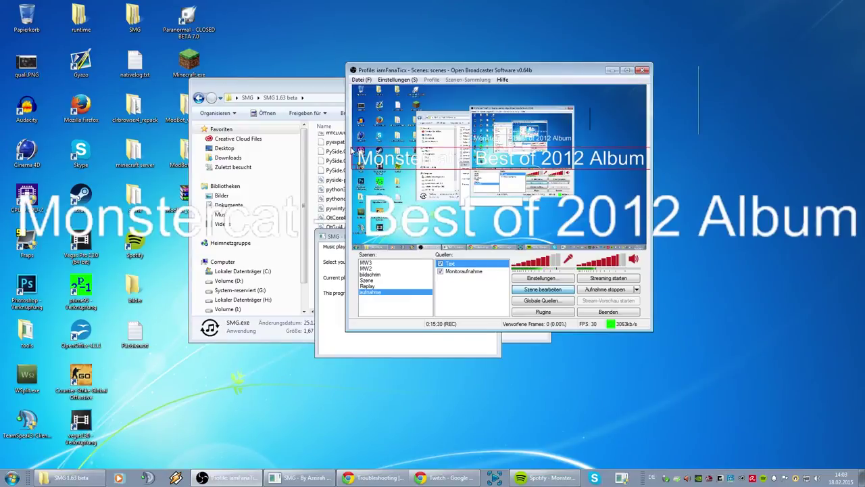
left_click_drag(353, 156, 467, 248)
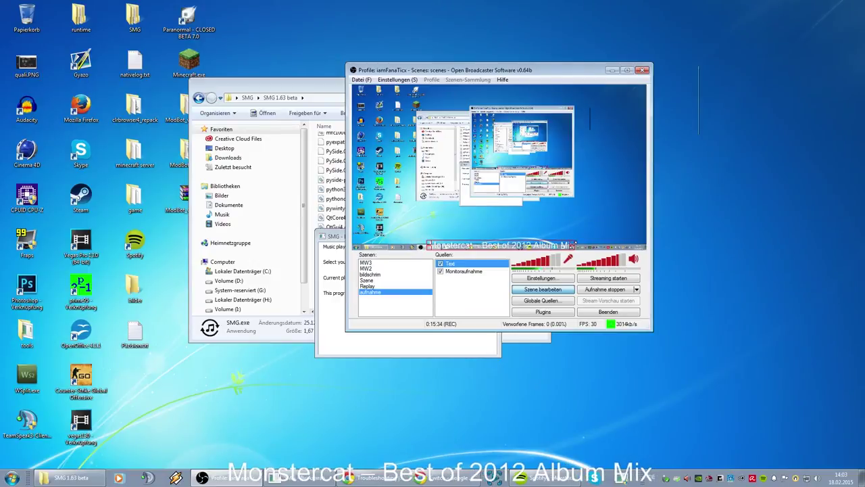
left_click_drag(555, 248, 552, 246)
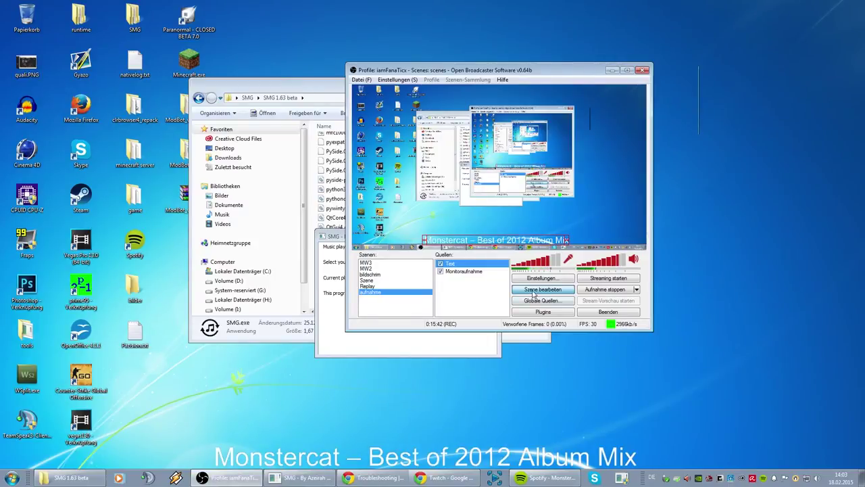
left_click(534, 292)
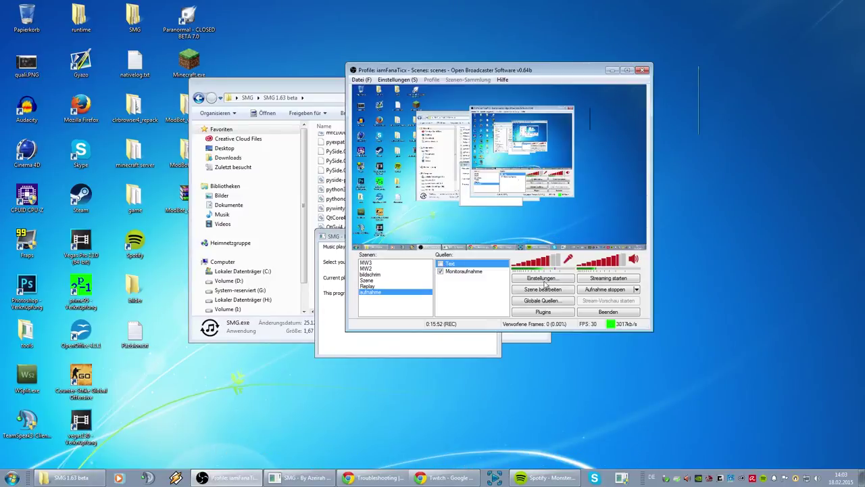
- Add a Bild source with the default name to the aufnahme scene, using the image H:\hurensohn\lila.png
right_click(488, 292)
mouse_move(498, 297)
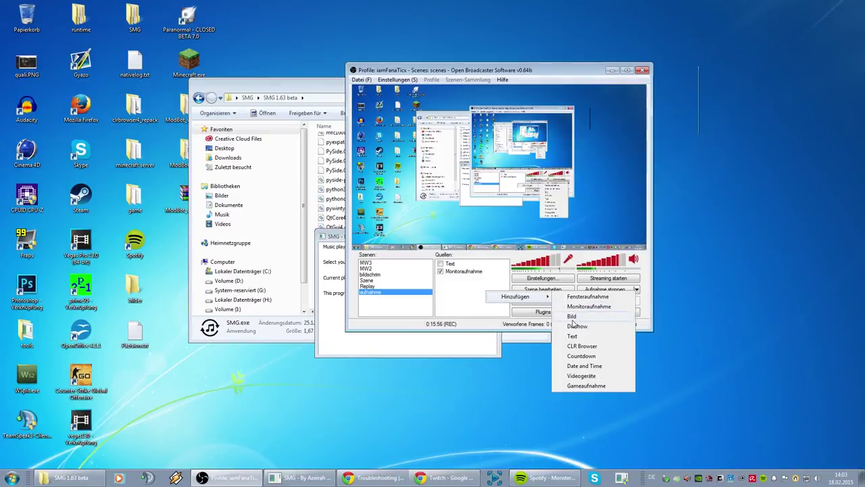
left_click(573, 321)
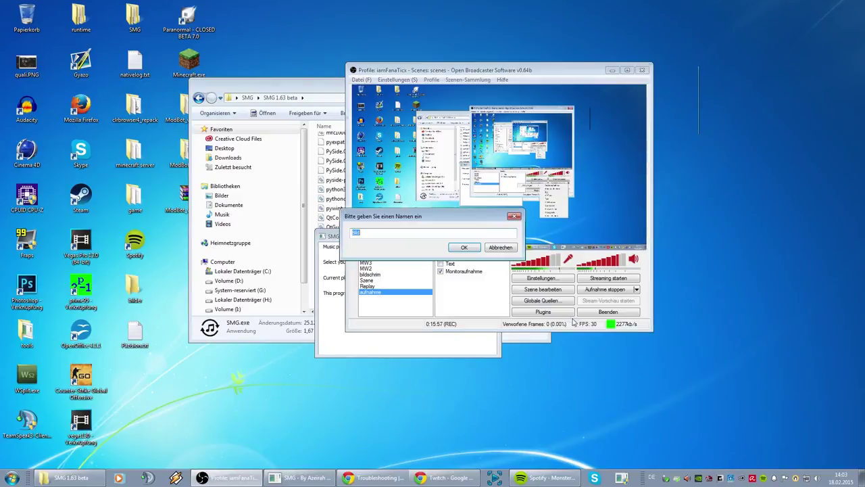
left_click(473, 249)
left_click(486, 169)
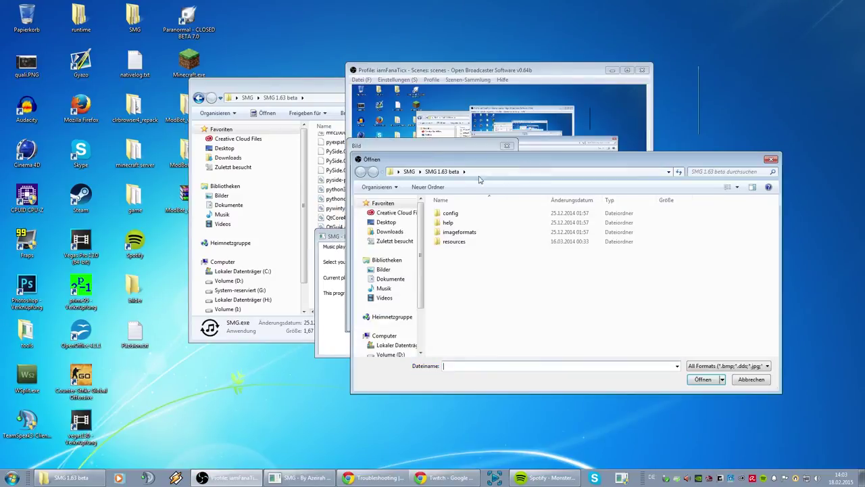
scroll(403, 307, "down", 3)
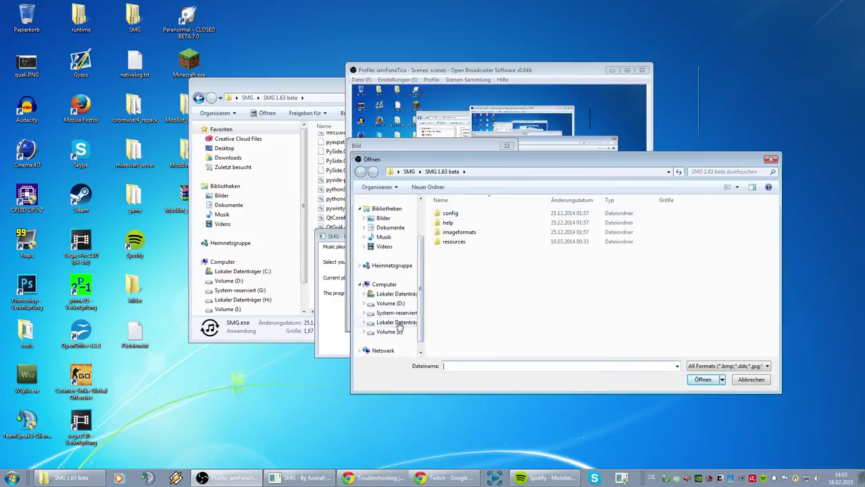
left_click(398, 322)
double_click(462, 213)
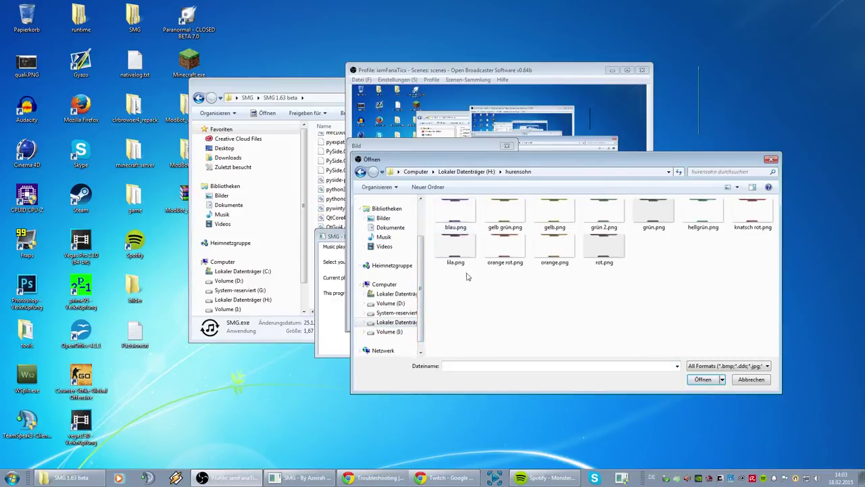
left_click(465, 244)
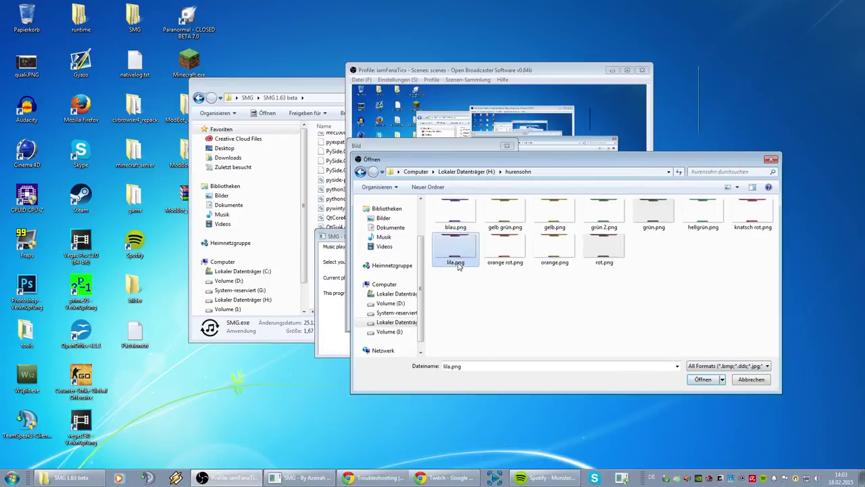
left_click(703, 379)
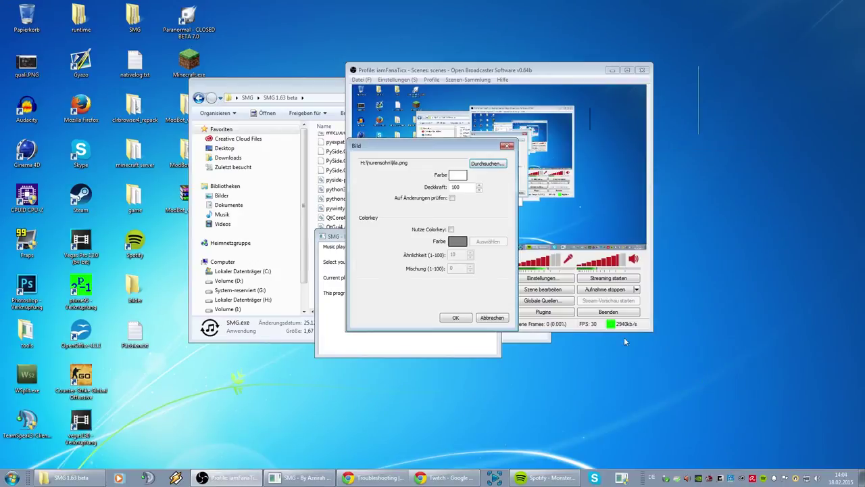
left_click(456, 317)
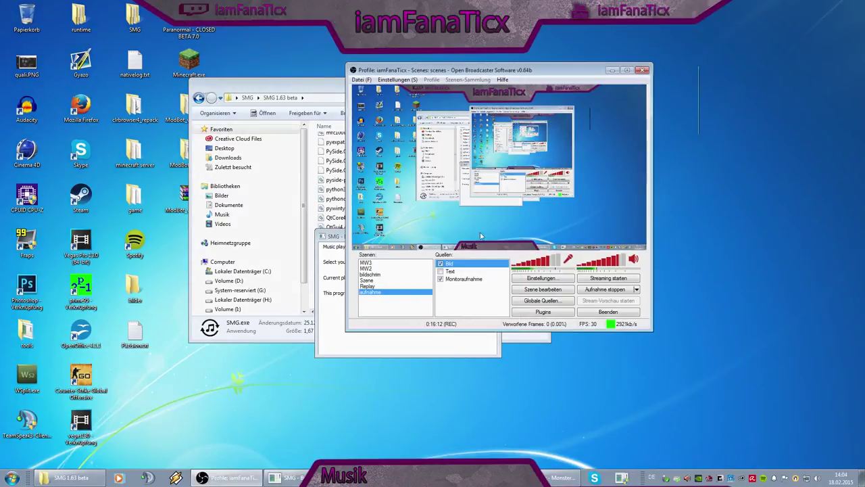
- Show the Text source again and move it up one place so it lies above the Bild source
left_click(441, 271)
left_click(454, 272)
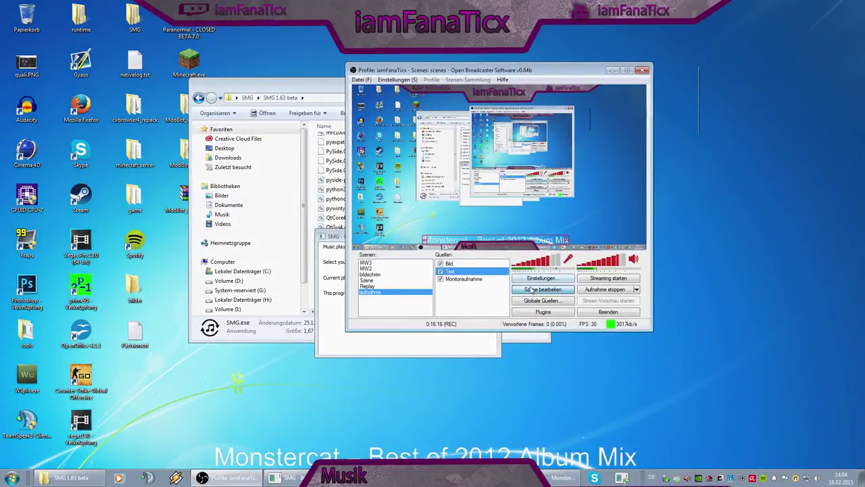
right_click(471, 272)
mouse_move(480, 290)
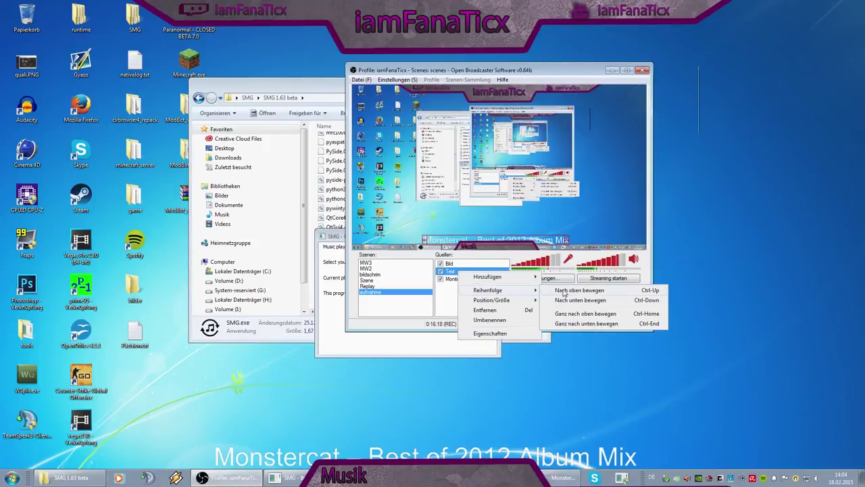
left_click(559, 291)
- Shrink the song text slightly and place it beside the Musik label in the overlay's lower bar
left_click_drag(424, 240, 432, 239)
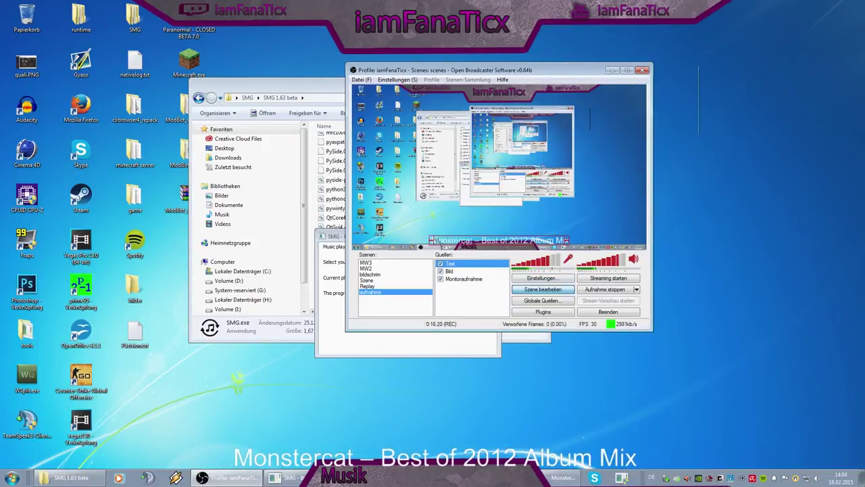
left_click_drag(526, 244, 574, 250)
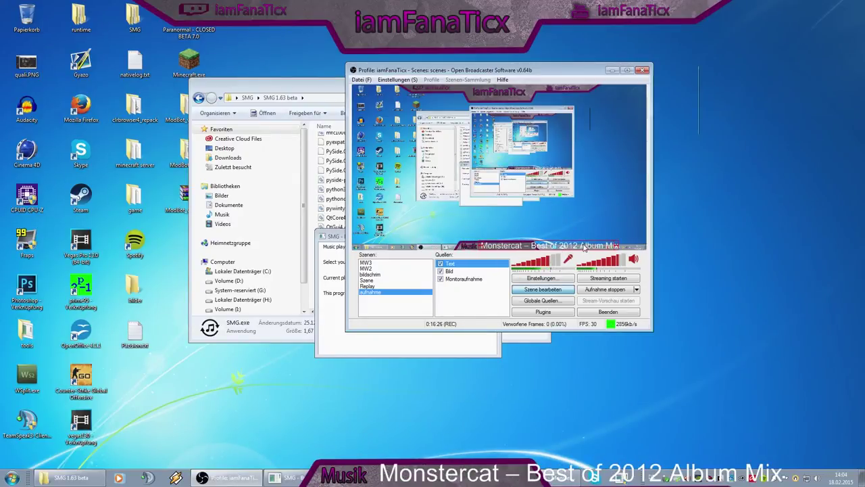
- Hide the Bild and Text sources in the aufnahme scene
left_click(441, 271)
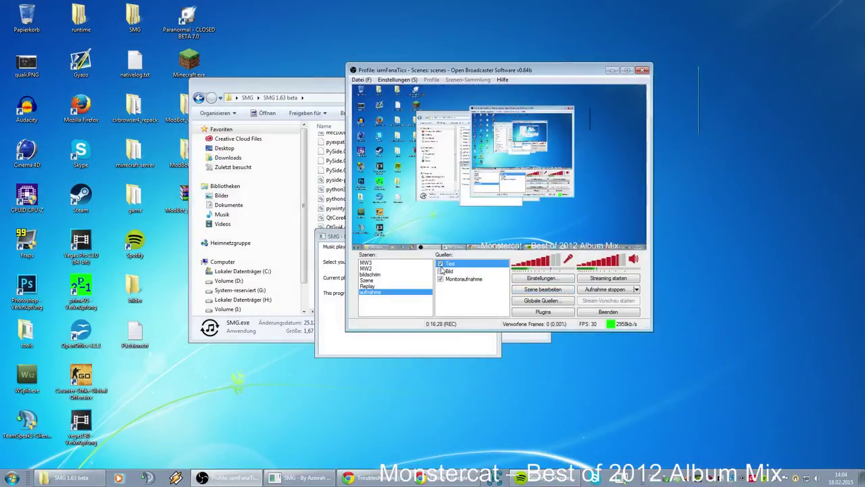
left_click(440, 264)
left_click(689, 157)
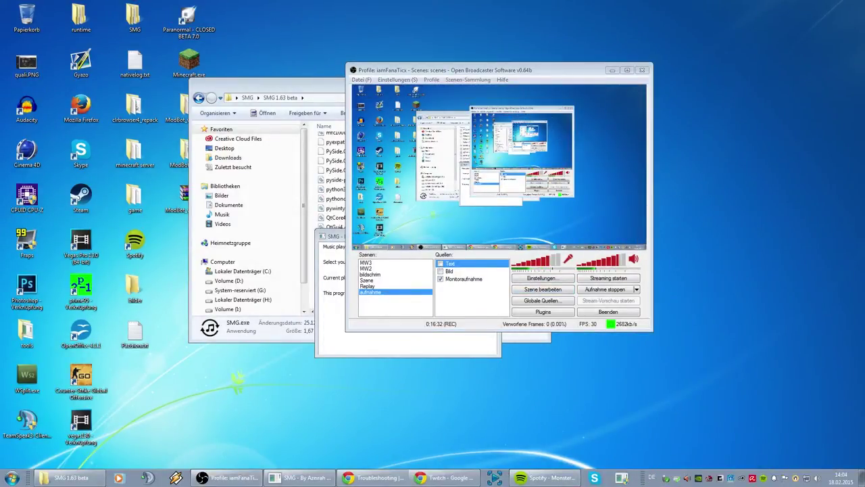
- Switch to a new maximised Chrome window and load the Google home page
middle_click(372, 477)
double_click(334, 5)
type("go")
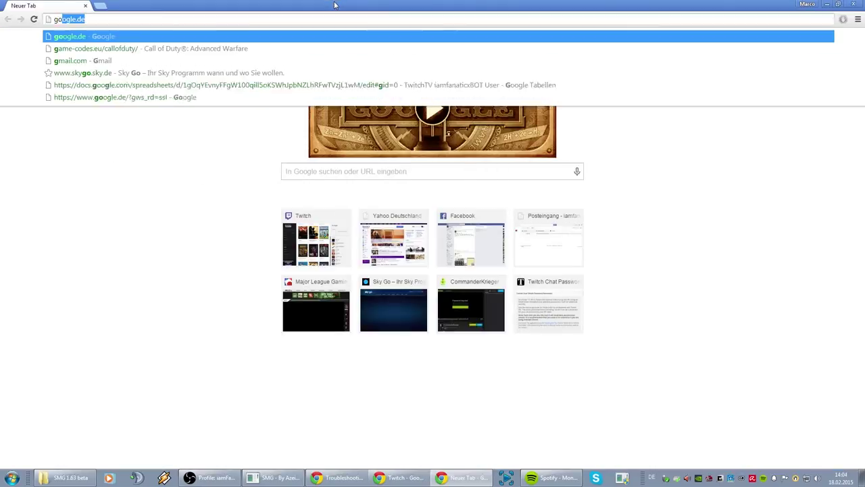
type("ogle")
key("Return")
- Search Google for "follower alert" and open the NightDev Follower Alert page
type("fol")
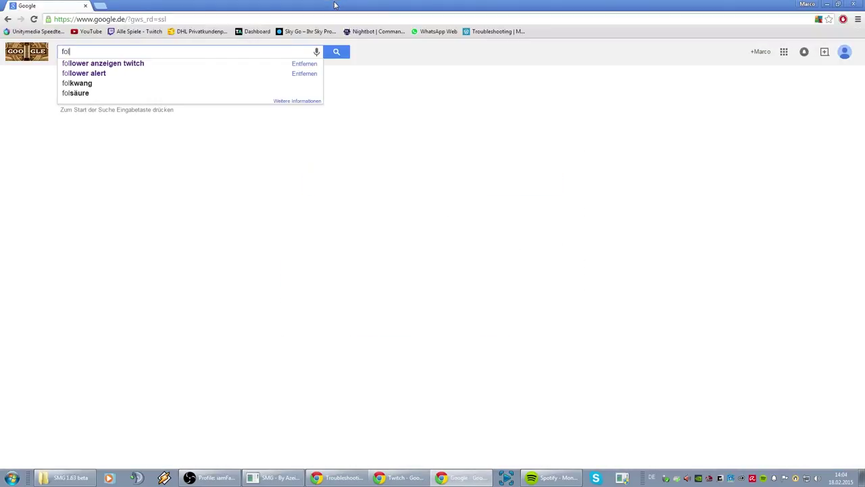
type("lower ")
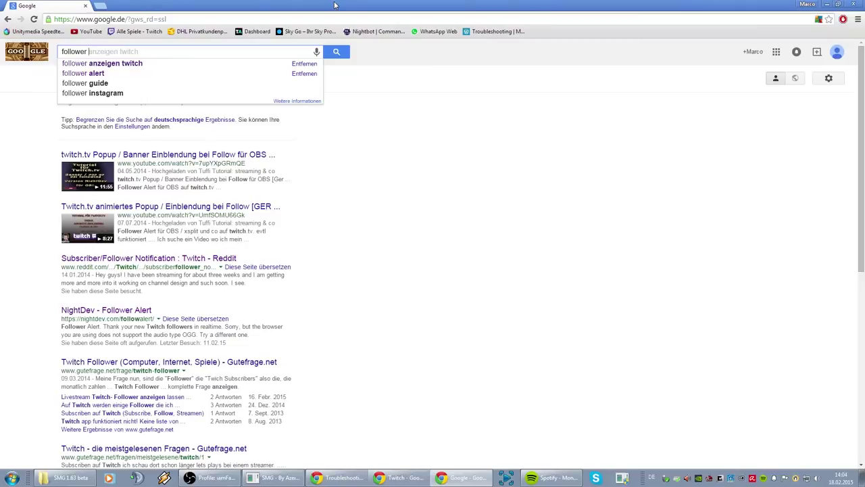
type("alert")
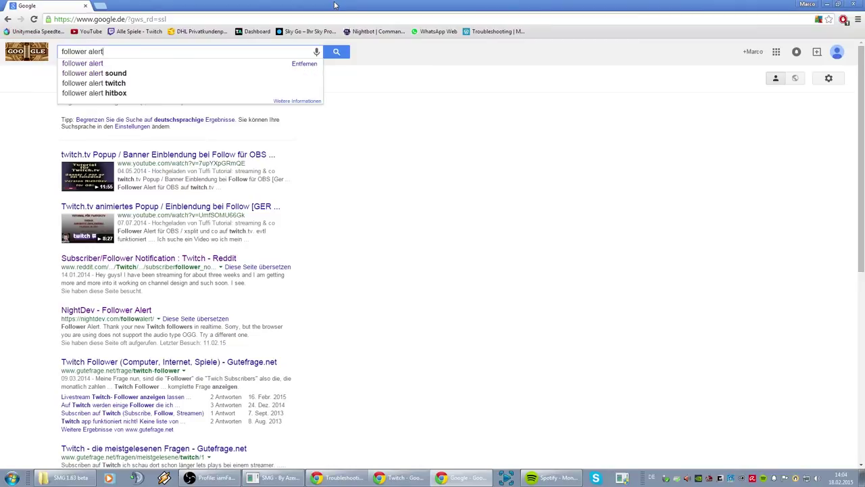
key("Return")
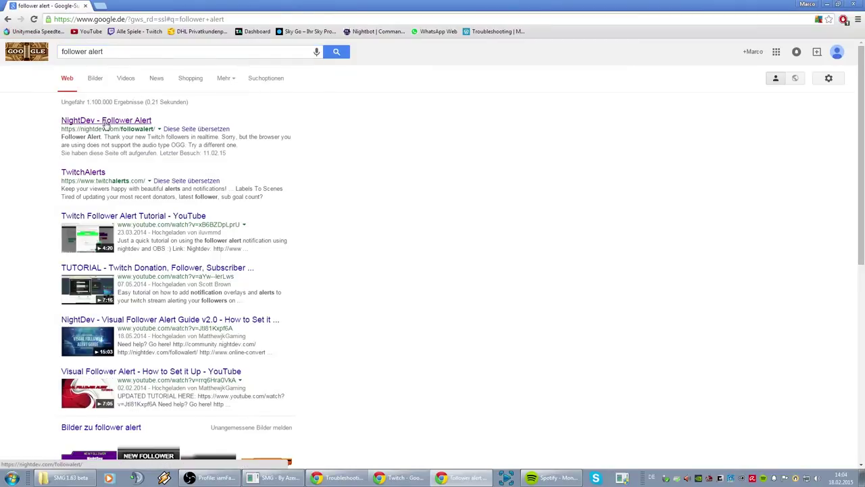
left_click(106, 121)
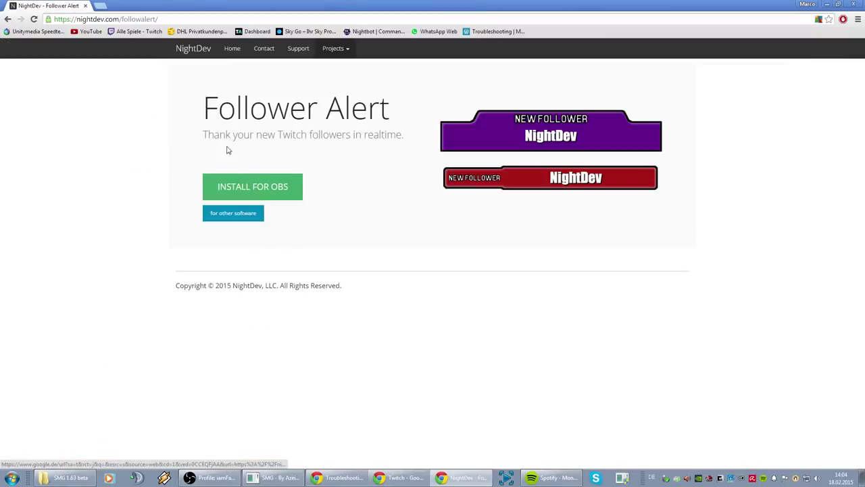
- Start NightDev's Follower Alert installation for OBS and download the repackaged CLR Browser plugin zip
left_click(237, 188)
left_click_drag(312, 4, 430, 86)
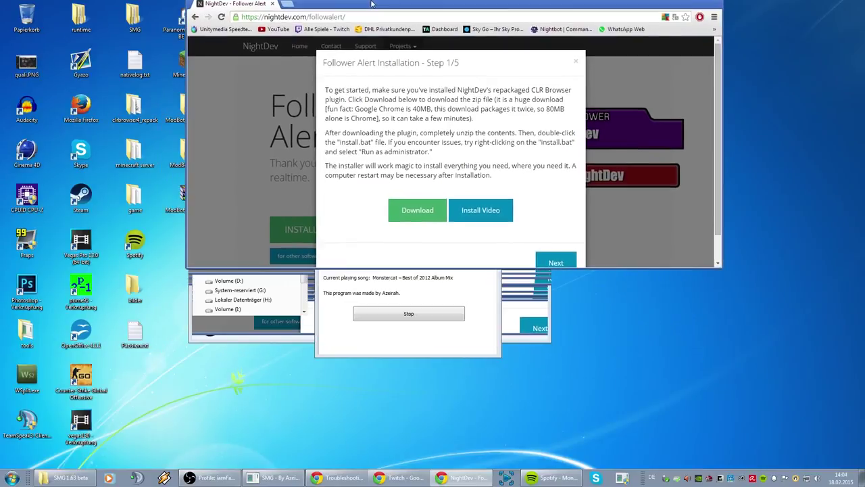
double_click(344, 95)
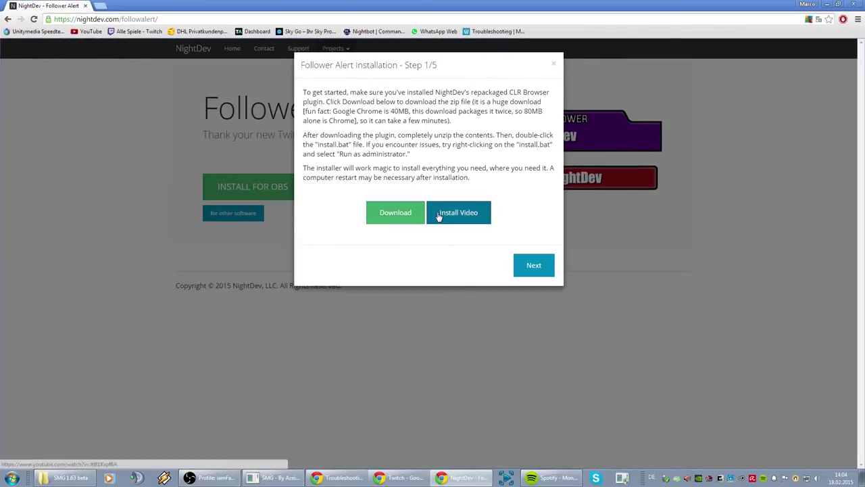
left_click(408, 218)
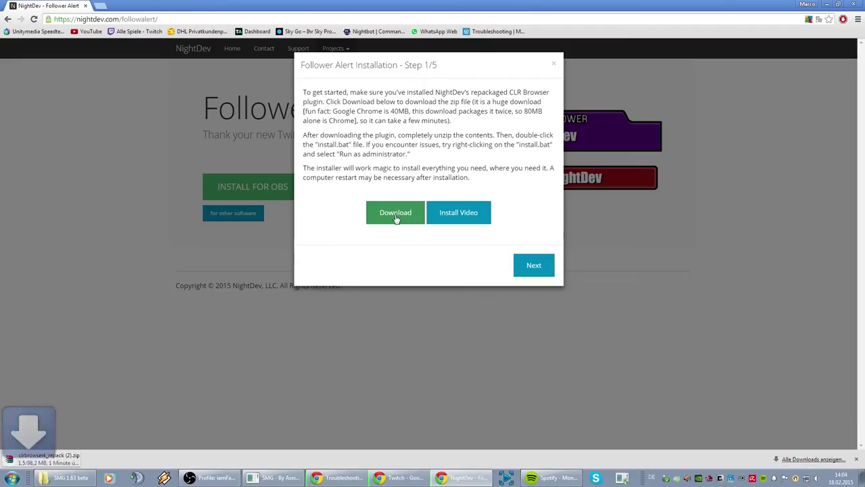
- Restore the browser to a smaller window, close the SMG 1.63 beta folder and minimise the SMG program
left_click_drag(433, 6, 541, 24)
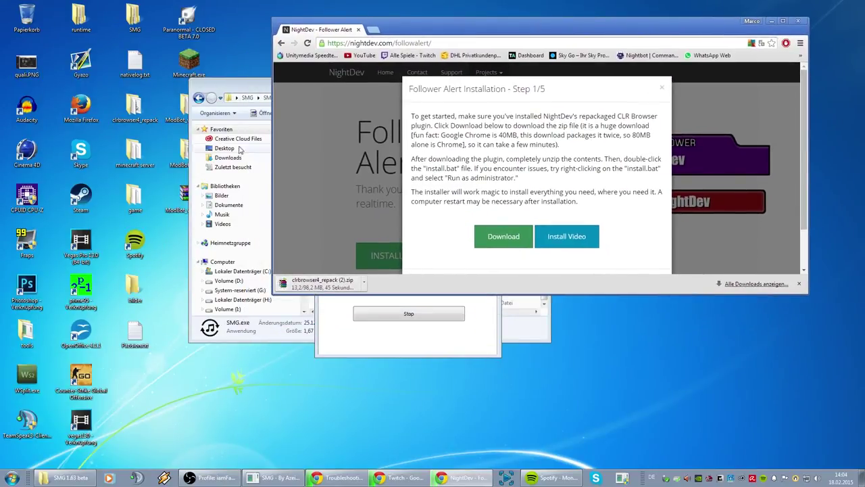
left_click(240, 92)
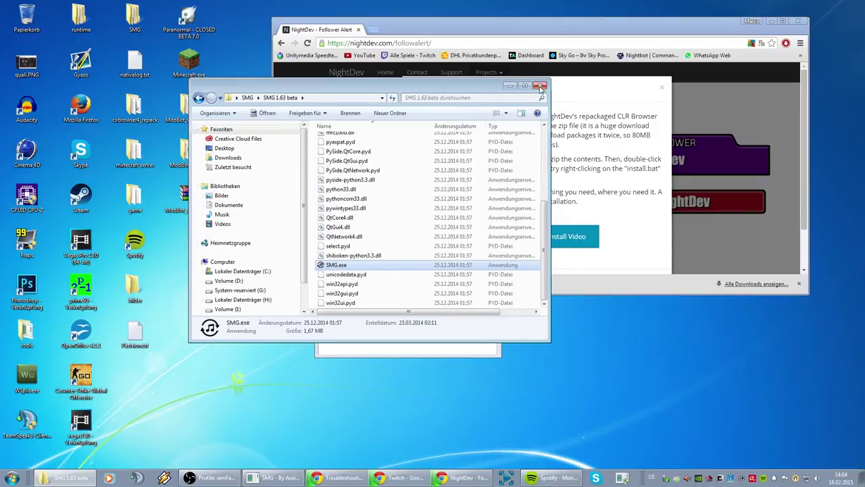
left_click(540, 86)
left_click(403, 350)
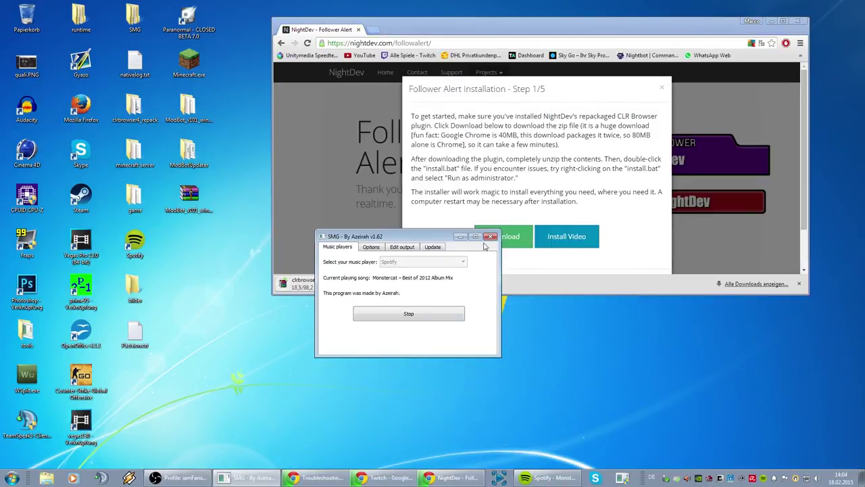
left_click_drag(451, 242, 482, 190)
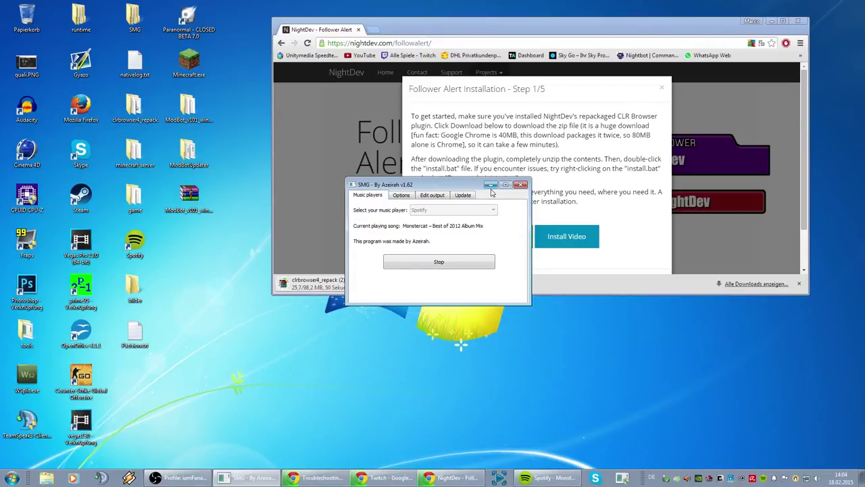
left_click(491, 186)
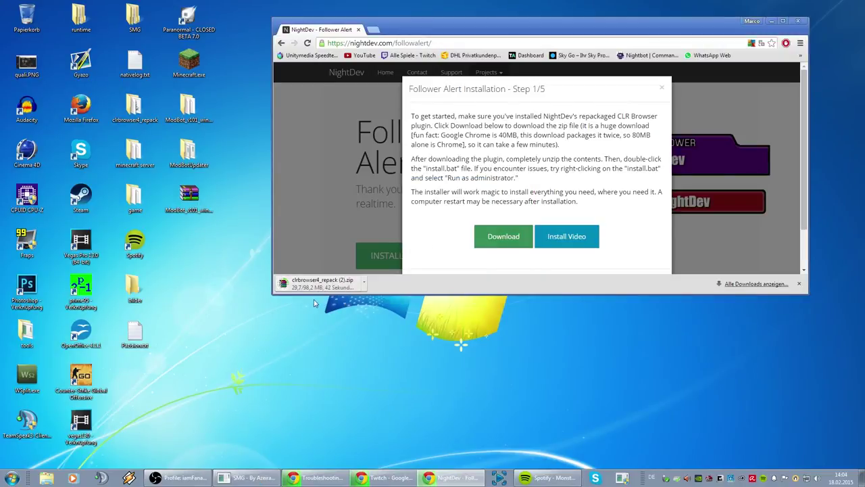
left_click(268, 295)
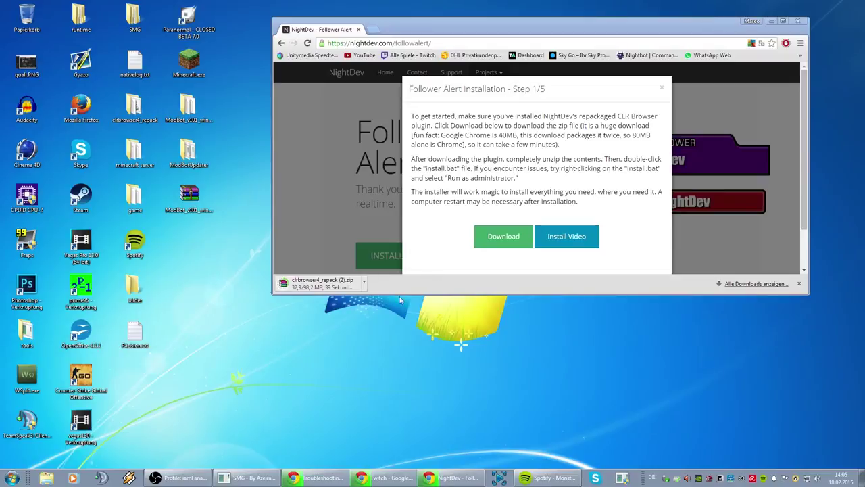
left_click_drag(382, 336, 207, 257)
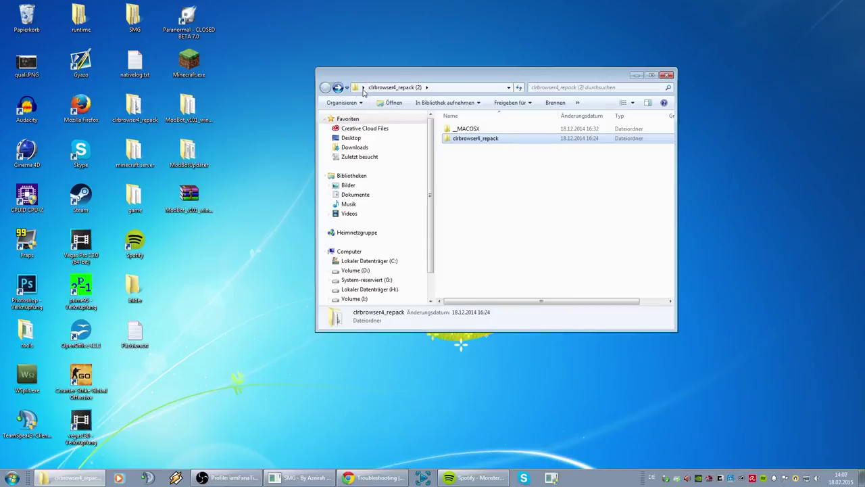
- In the extracted clrbrowser4_repack (2) folder, go into clrbrowser4_repack and its clrbrowser4 subfolder
left_click_drag(372, 87, 298, 24)
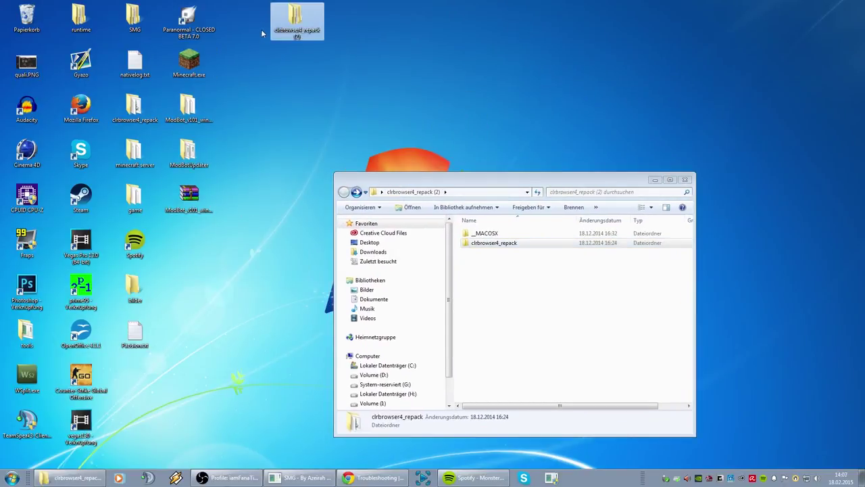
right_click(287, 19)
left_click(547, 166)
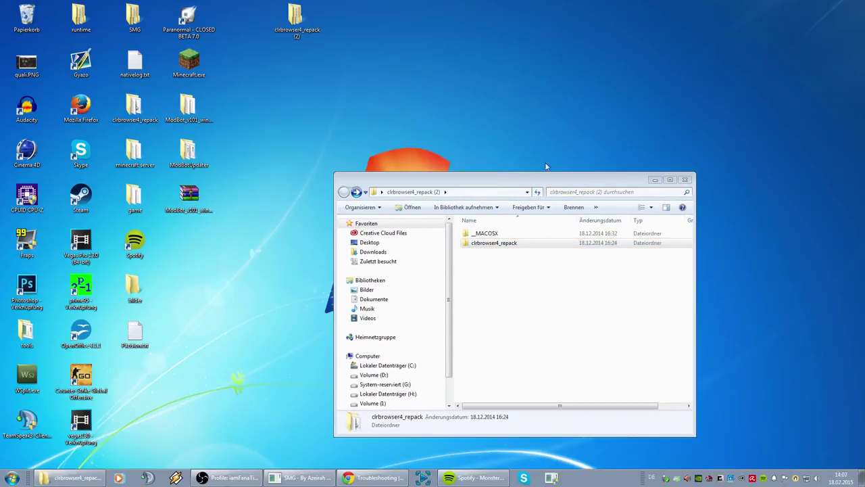
left_click_drag(541, 181, 473, 88)
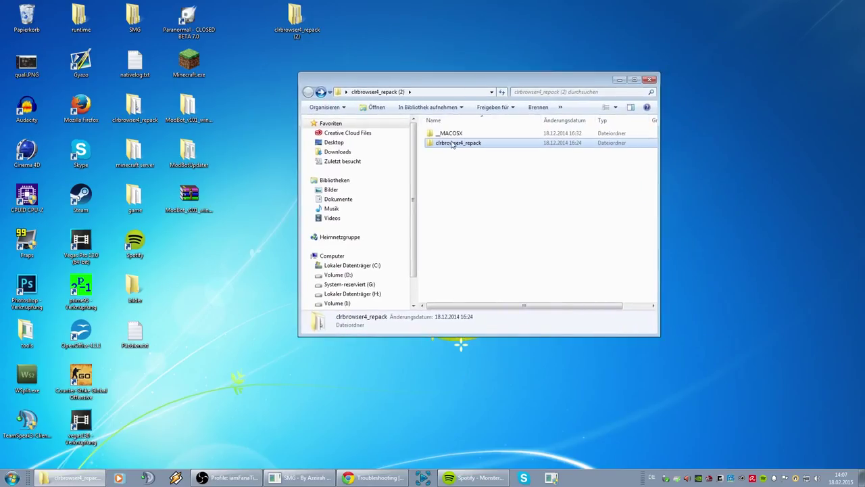
double_click(453, 148)
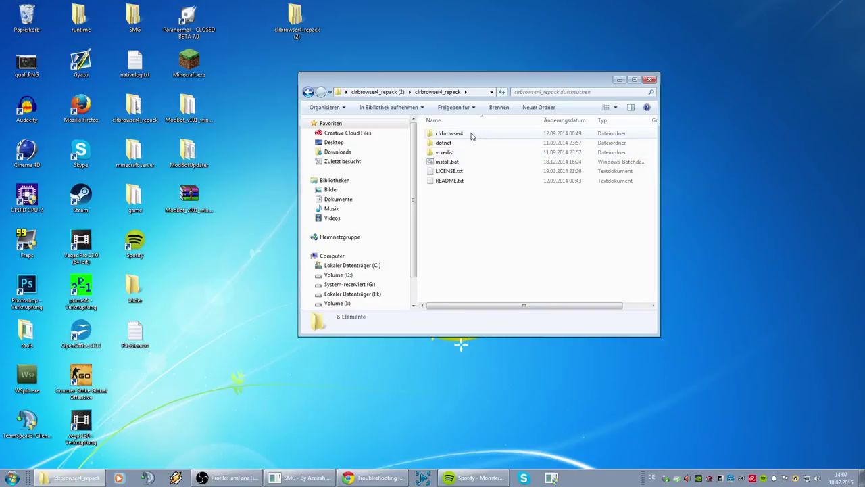
double_click(471, 134)
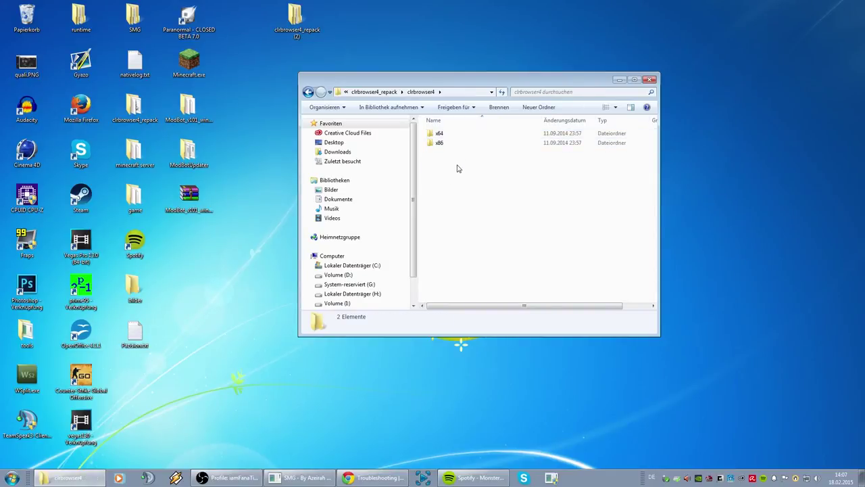
left_click_drag(456, 171, 477, 148)
- Check in the computer's system properties whether Windows is 32-bit or 64-bit, and close them
key("super")
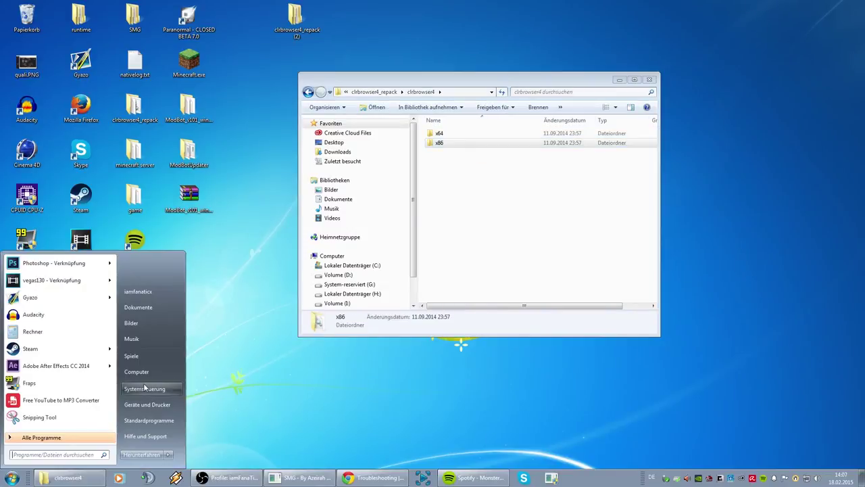
right_click(145, 374)
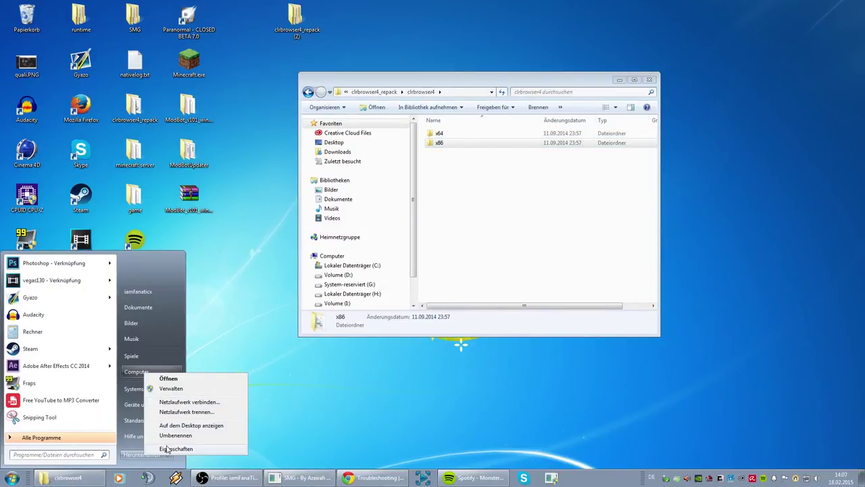
left_click(170, 449)
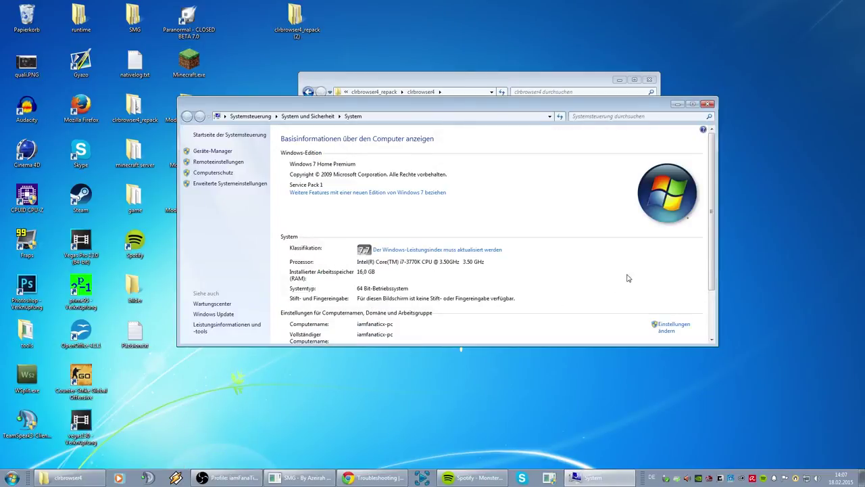
left_click_drag(716, 241, 711, 249)
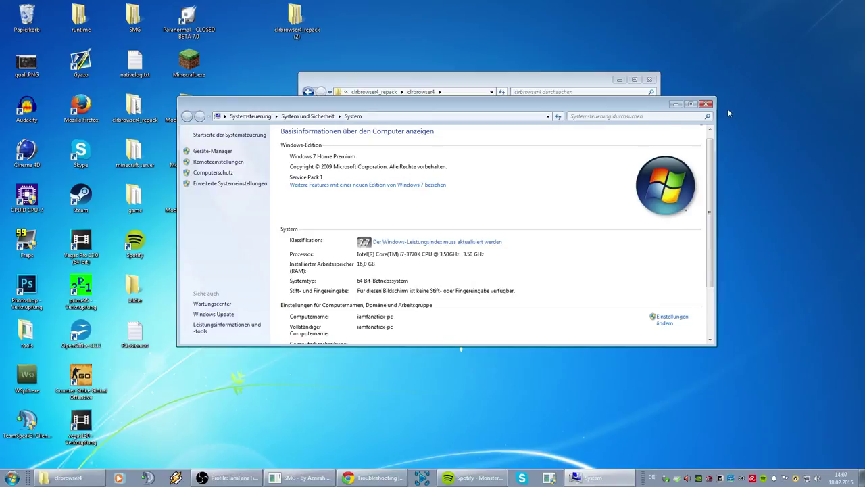
left_click(706, 103)
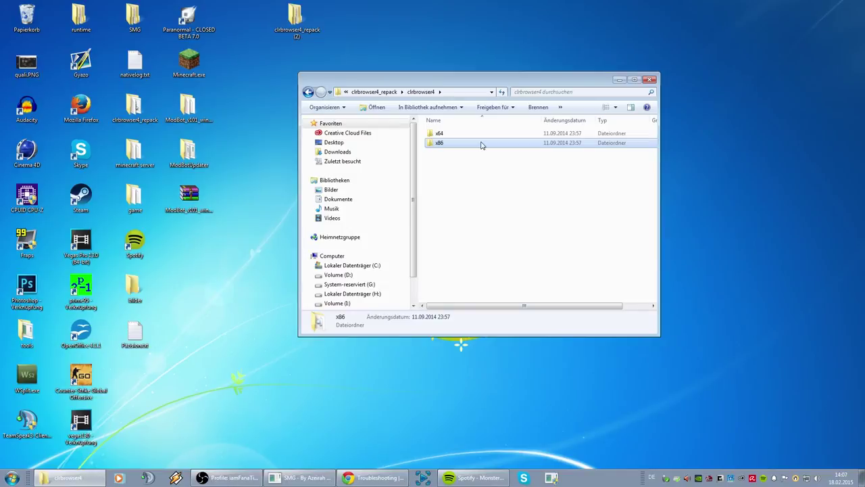
- Copy the CLRHostPlugin folder and CLRHostPlugin.dll from the x86 folder
double_click(481, 144)
left_click_drag(472, 167, 495, 136)
right_click(495, 136)
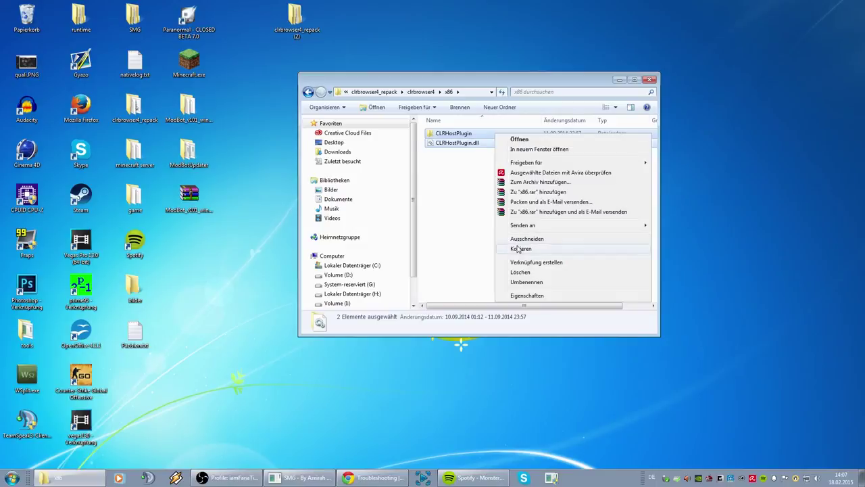
left_click(514, 248)
left_click(498, 195)
- Open the plugins folder of the OBS installation under Programme (x86) on drive C in a second Explorer window
key("super")
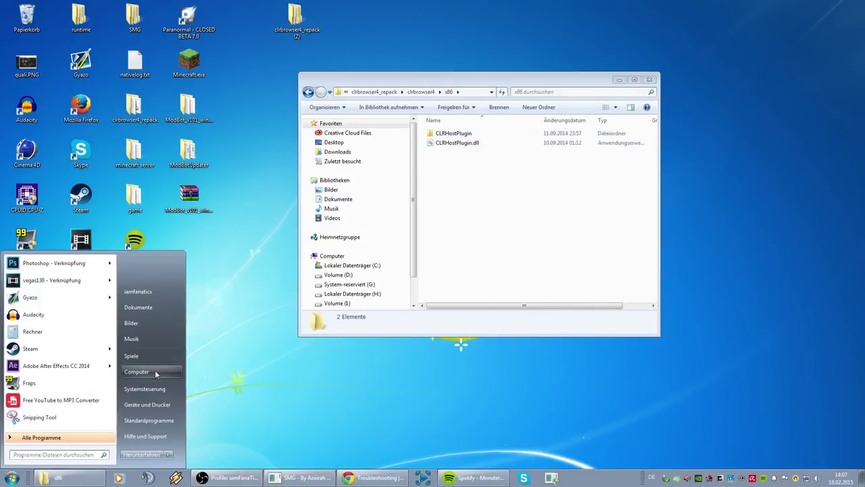
left_click(128, 370)
double_click(506, 150)
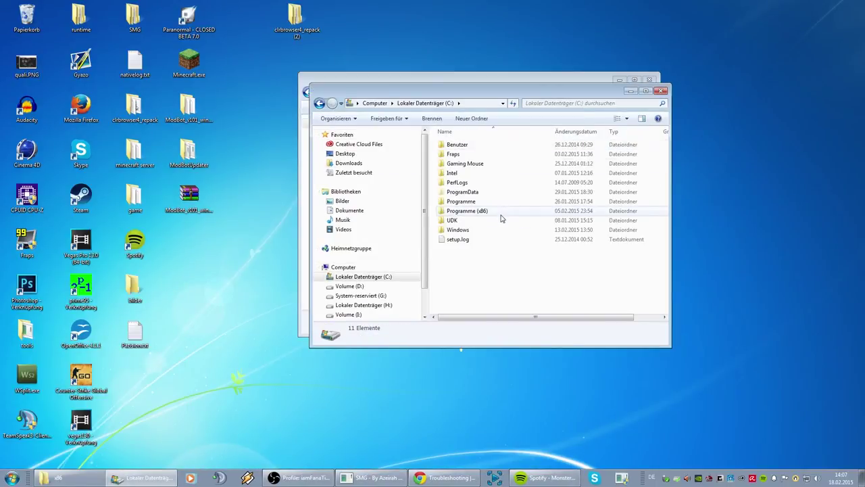
double_click(501, 215)
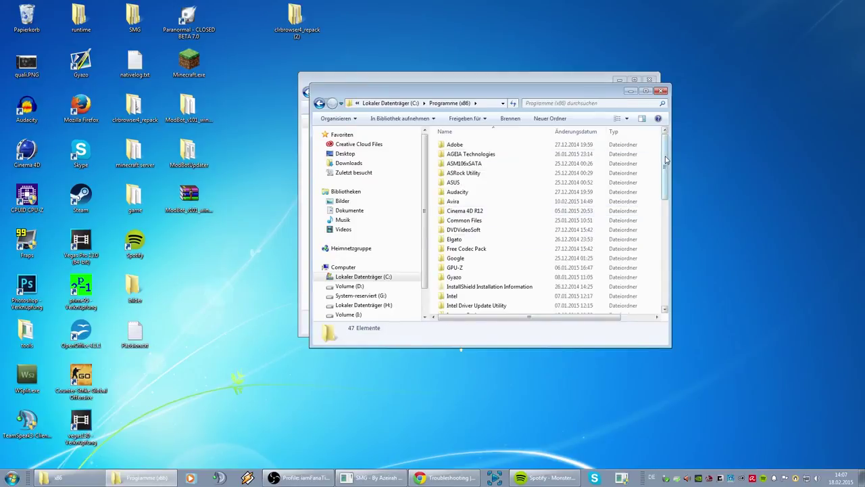
scroll(661, 244, "down", 9)
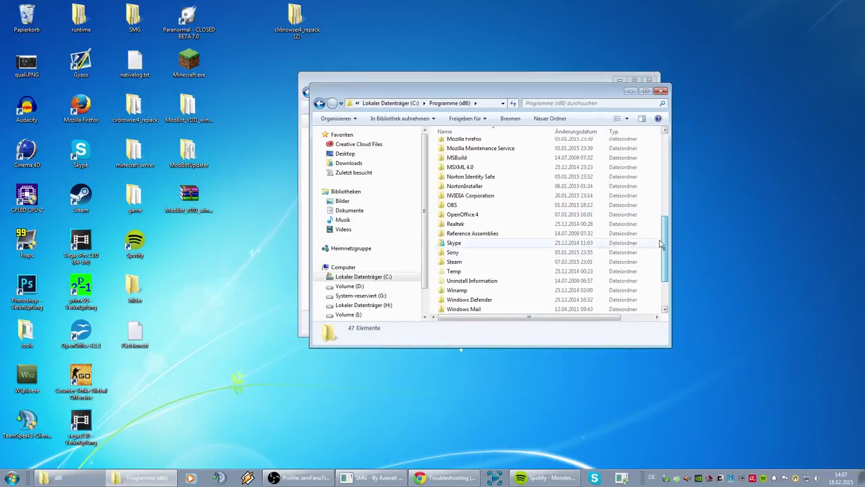
double_click(485, 208)
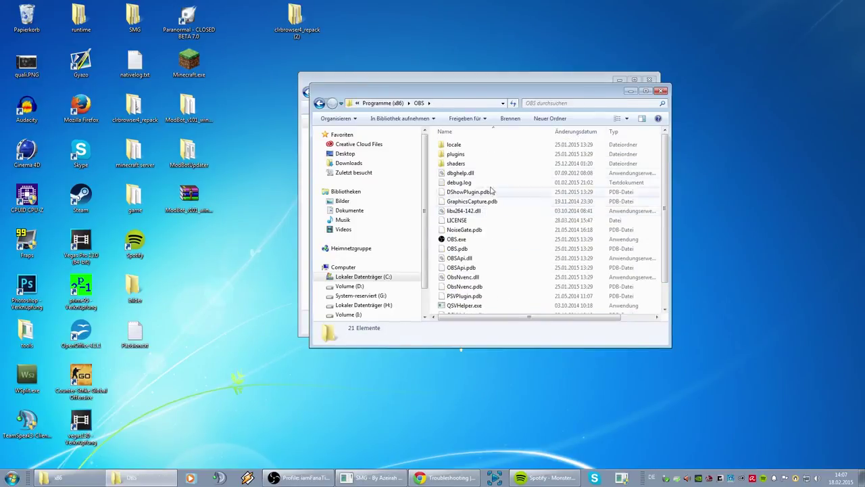
double_click(530, 158)
left_click_drag(499, 266, 596, 144)
left_click(539, 275)
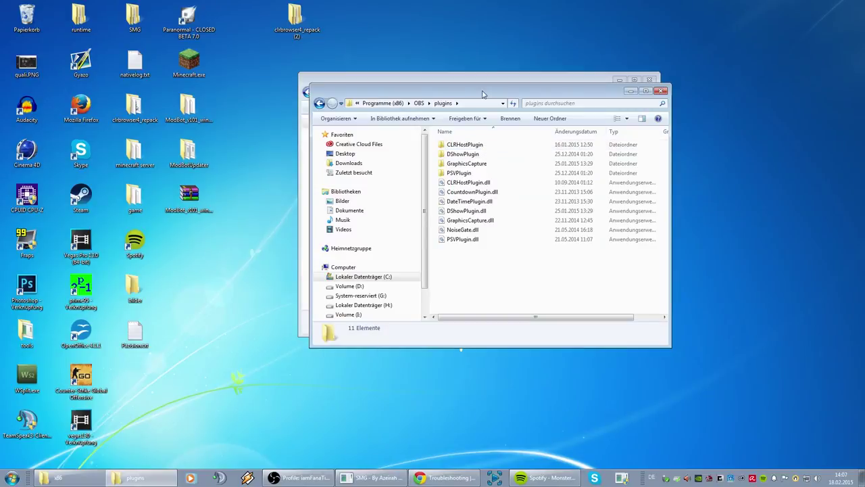
- Open the CLRHostPlugin folder in both the OBS plugins and x86 windows, arranged side by side, and compare their contents
left_click_drag(483, 92, 519, 170)
double_click(507, 224)
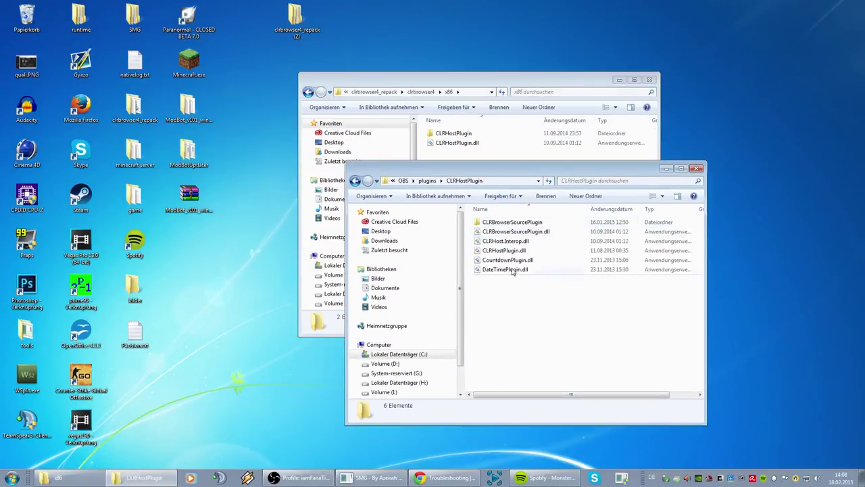
double_click(473, 133)
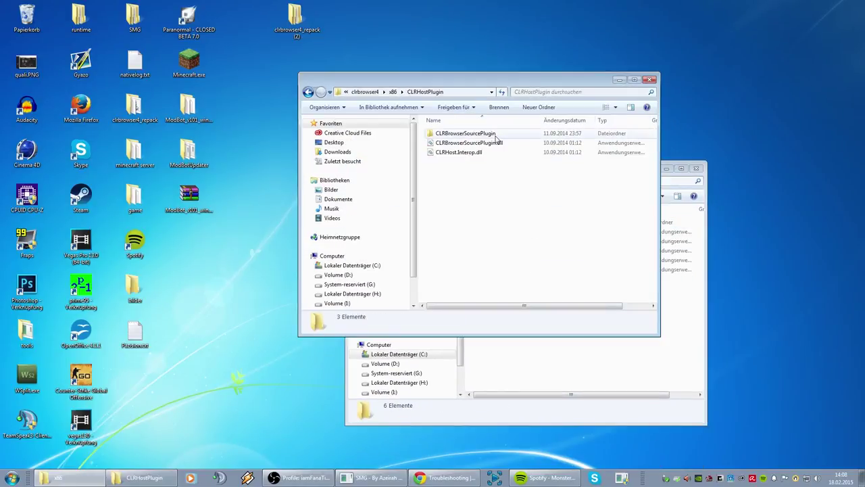
left_click_drag(482, 200, 503, 137)
left_click(503, 91)
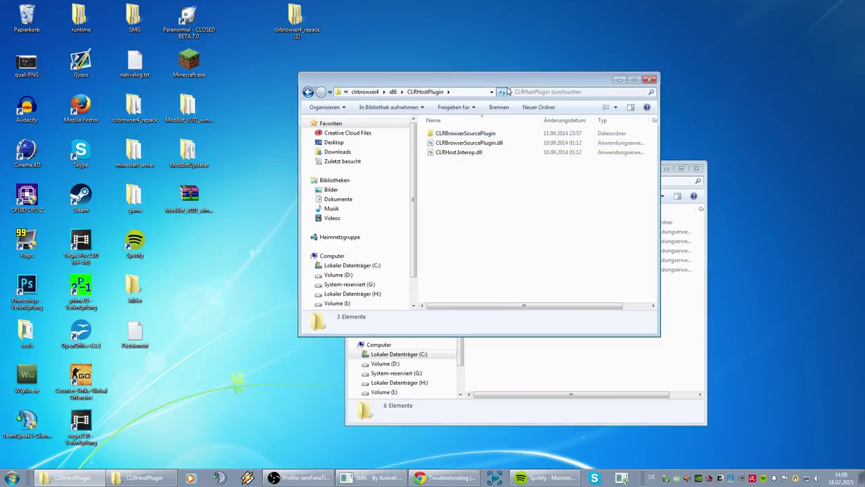
left_click_drag(507, 84, 301, 19)
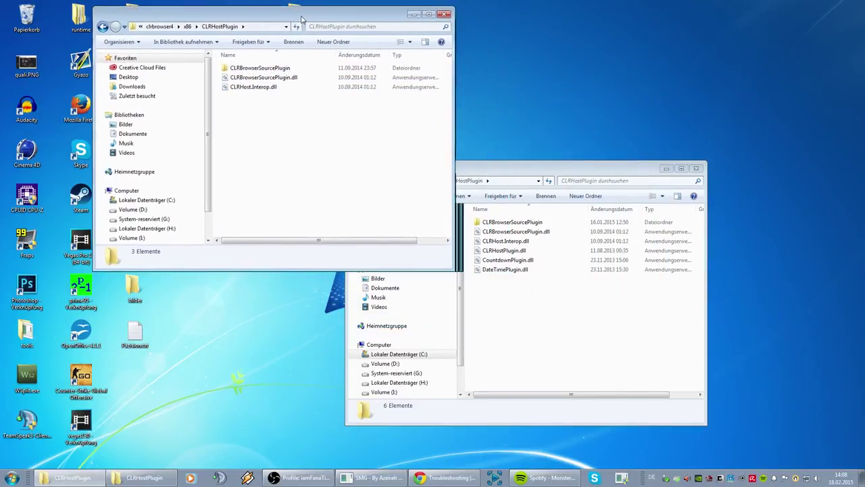
left_click_drag(565, 175, 666, 102)
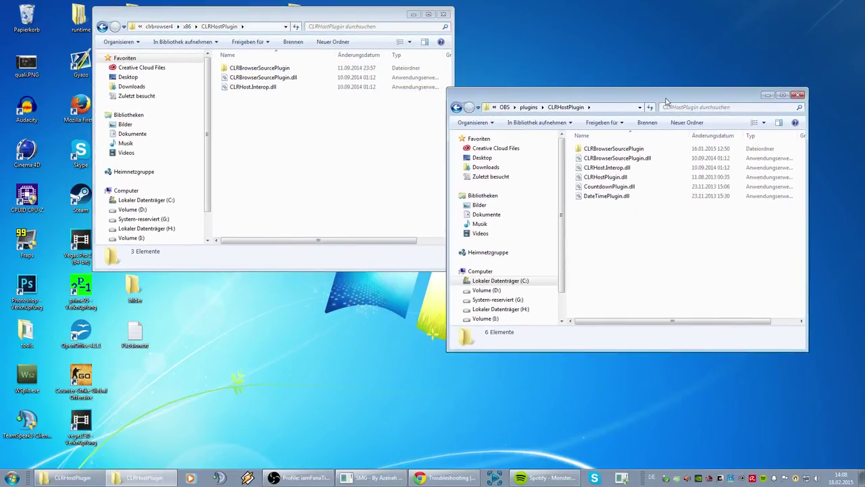
right_click(620, 218)
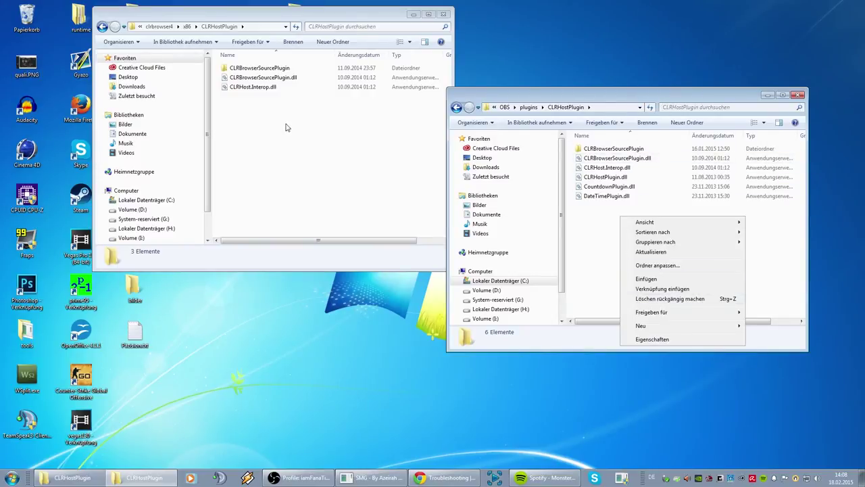
left_click_drag(286, 129, 293, 68)
left_click(670, 230)
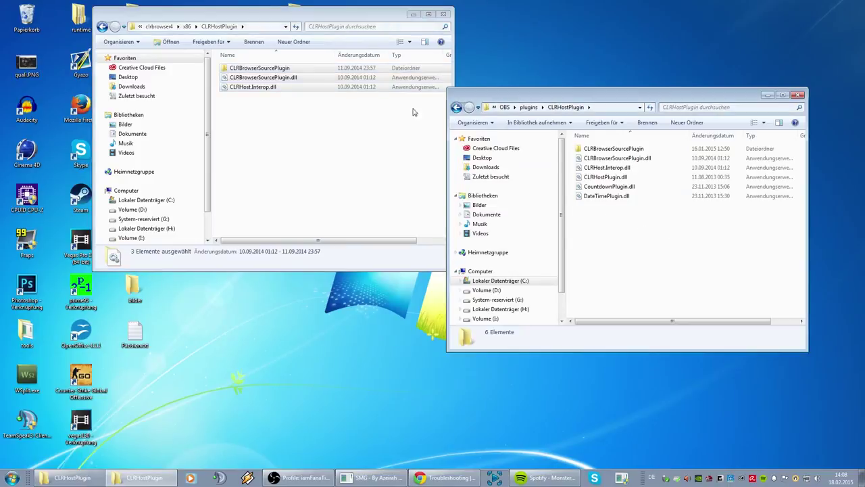
- Go back to plugins and x86, try to move CLRHostPlugin.dll into plugins, and keep the file already there
left_click(457, 107)
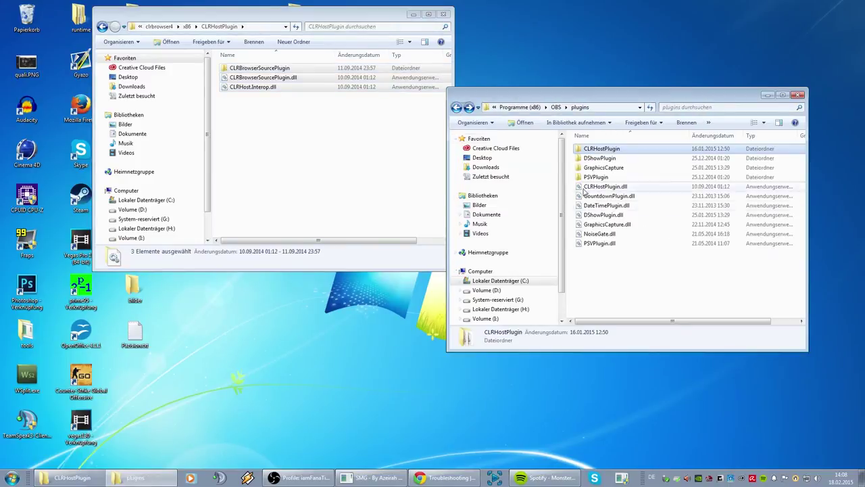
left_click(102, 27)
left_click_drag(251, 77, 663, 286)
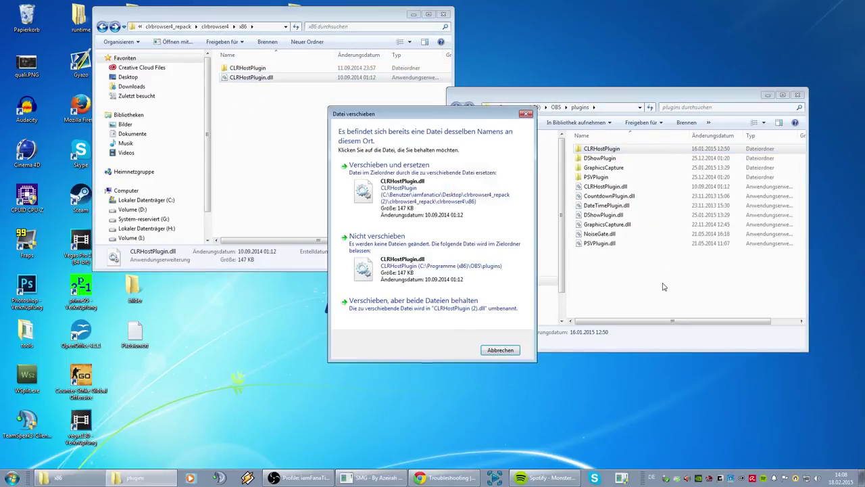
left_click(436, 274)
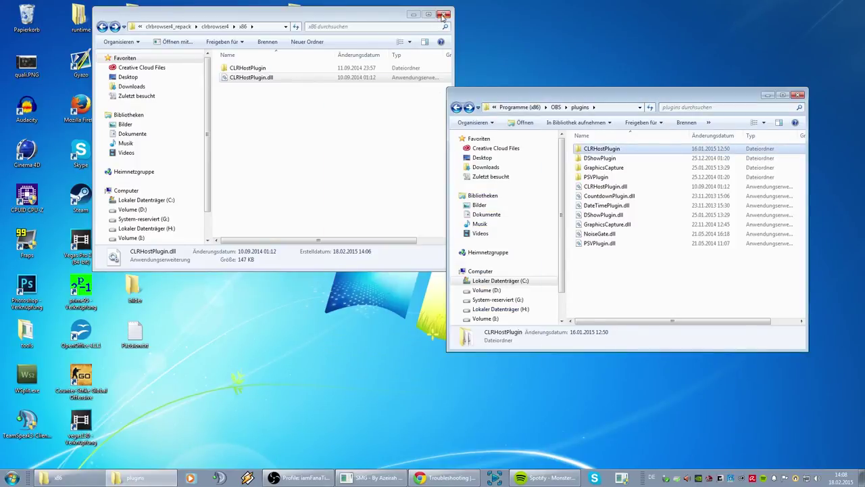
- Close the plugins and x86 folder windows
left_click_drag(623, 274, 653, 139)
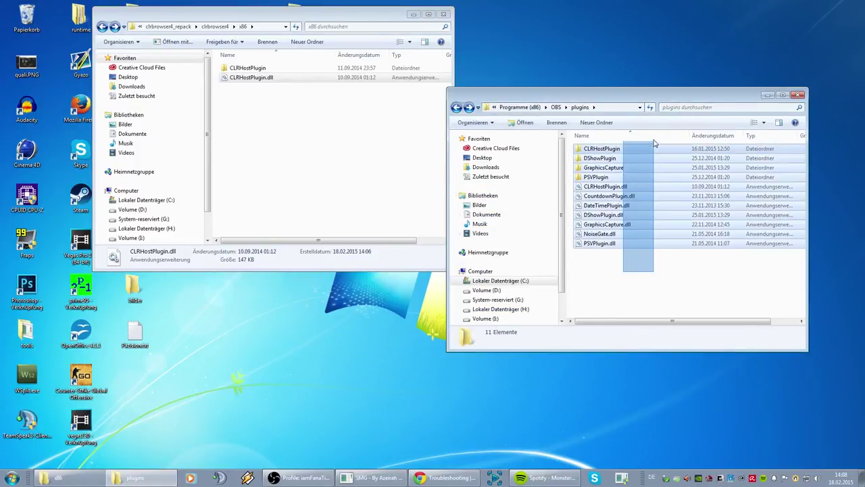
left_click(620, 278)
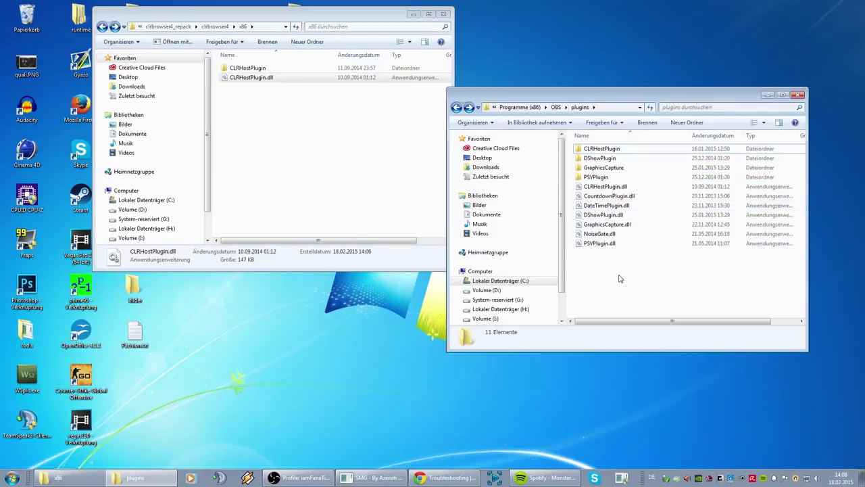
left_click(798, 95)
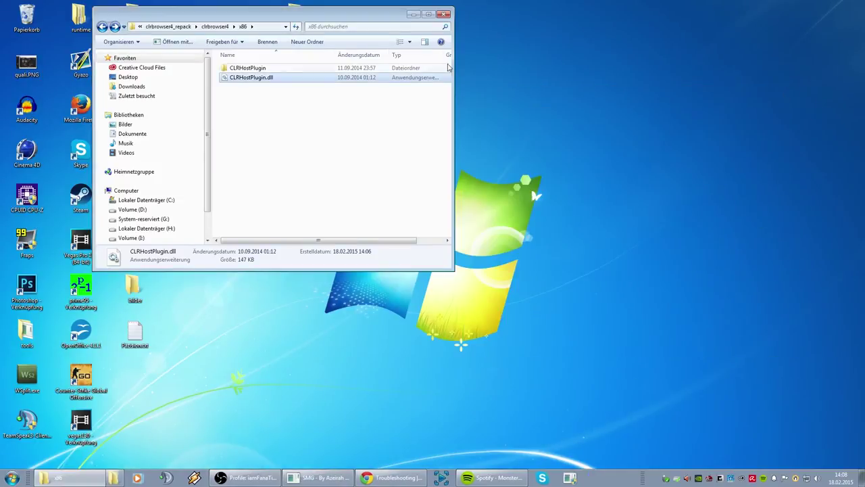
left_click(443, 15)
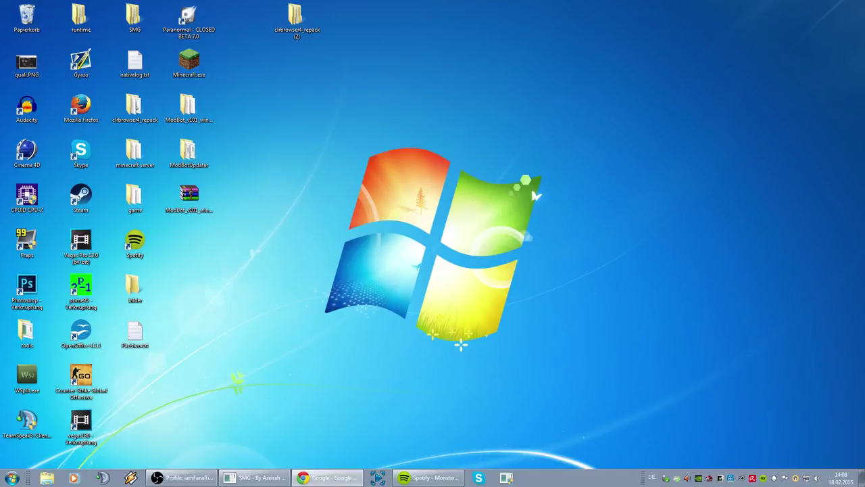
- Start NightDev's Follower Alert installation for OBS in Chrome, advance to step 2/5 and enter the Twitch channel username
left_click(328, 477)
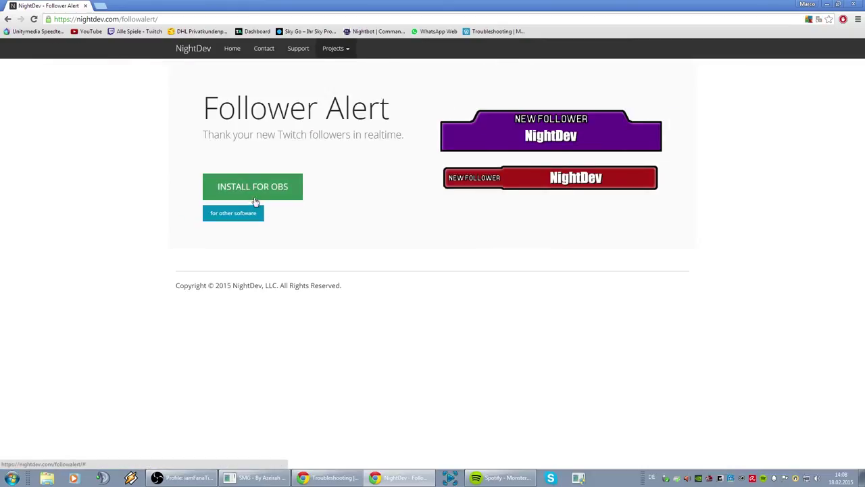
left_click(256, 196)
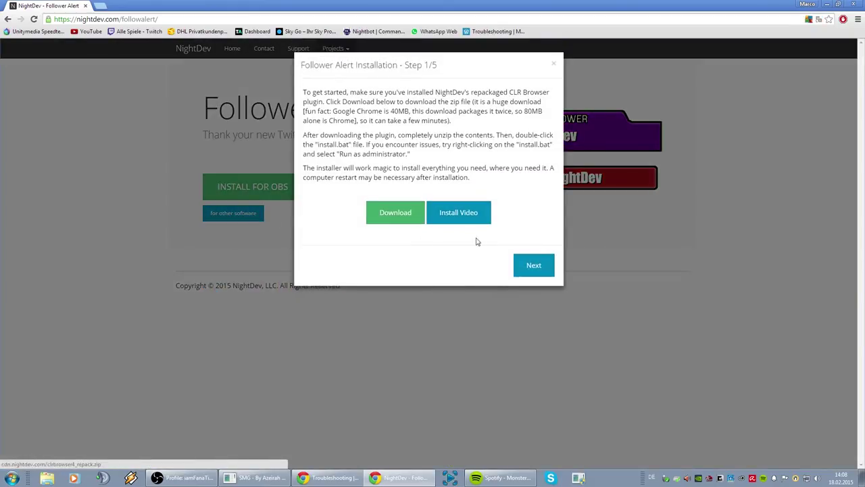
left_click(524, 263)
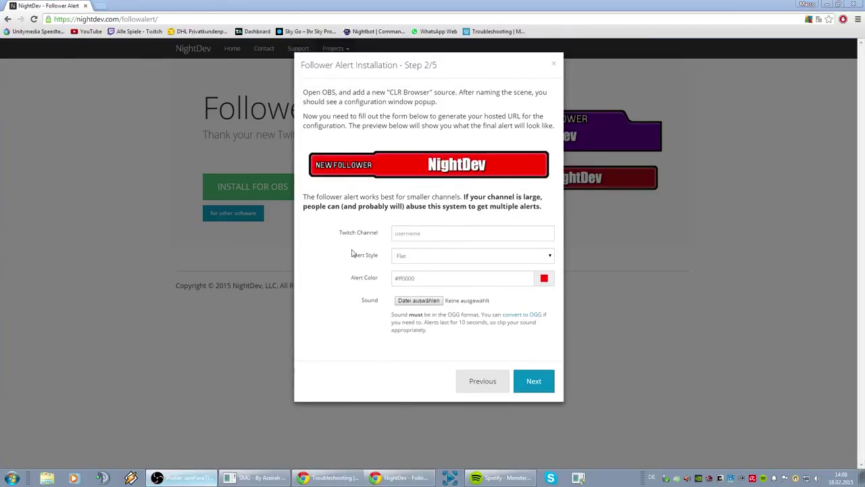
left_click(426, 235)
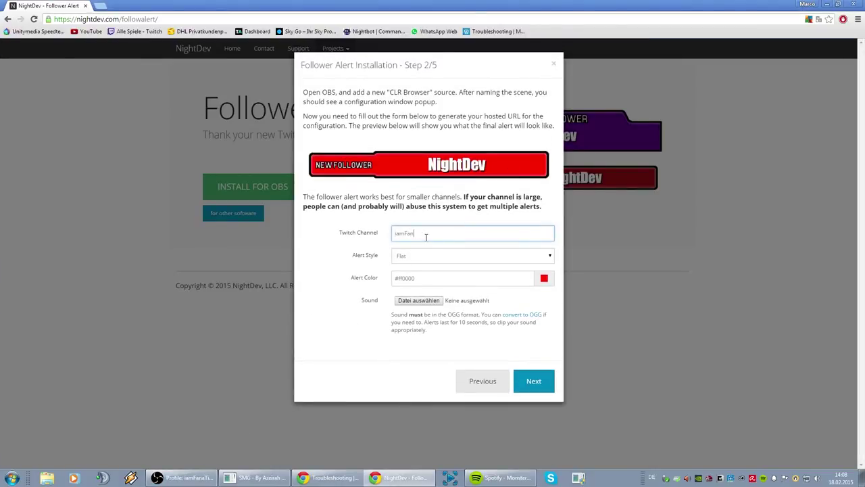
type("iamFanaticv")
- Try the alert style Use My Own - Text Centered with its custom alert file selection, and switch back to Flat
left_click(434, 257)
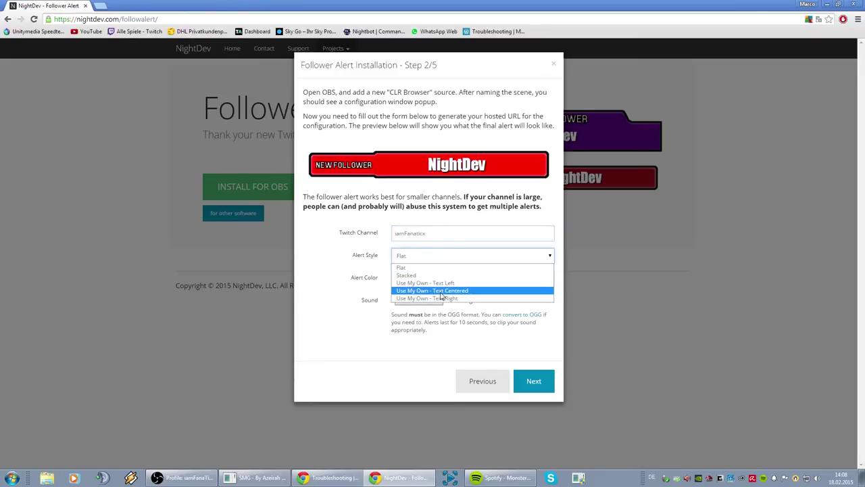
left_click(440, 292)
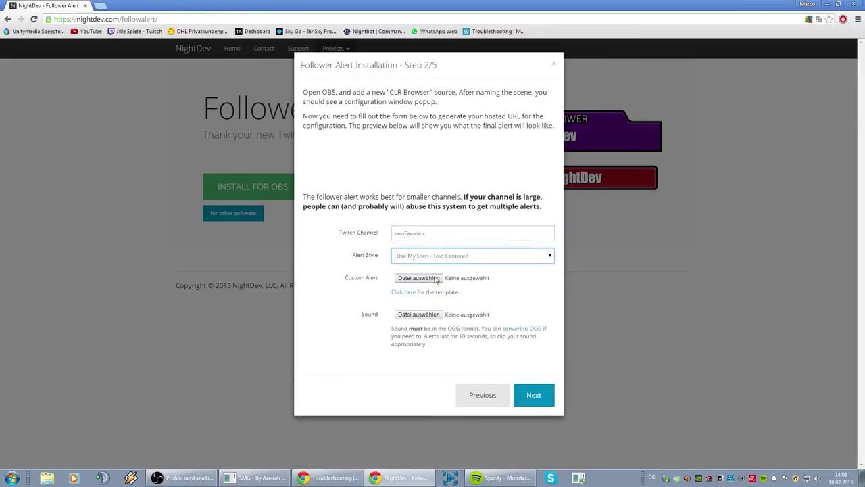
left_click(436, 280)
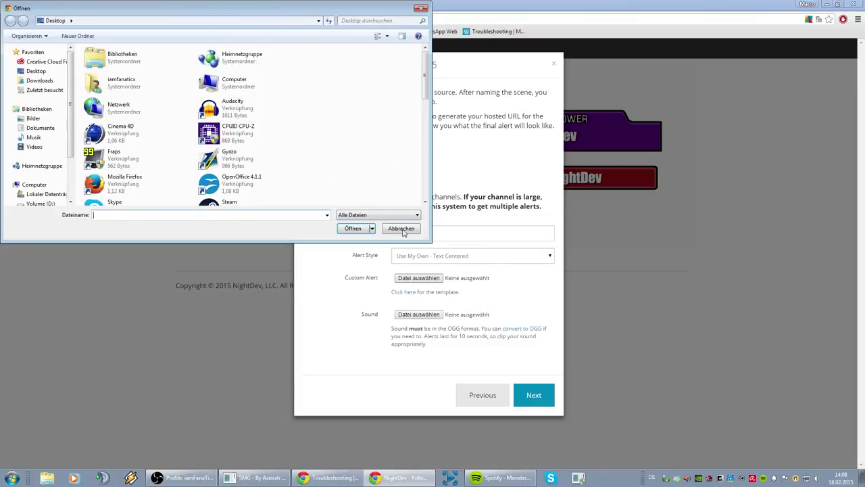
left_click(401, 229)
left_click(424, 255)
left_click(423, 271)
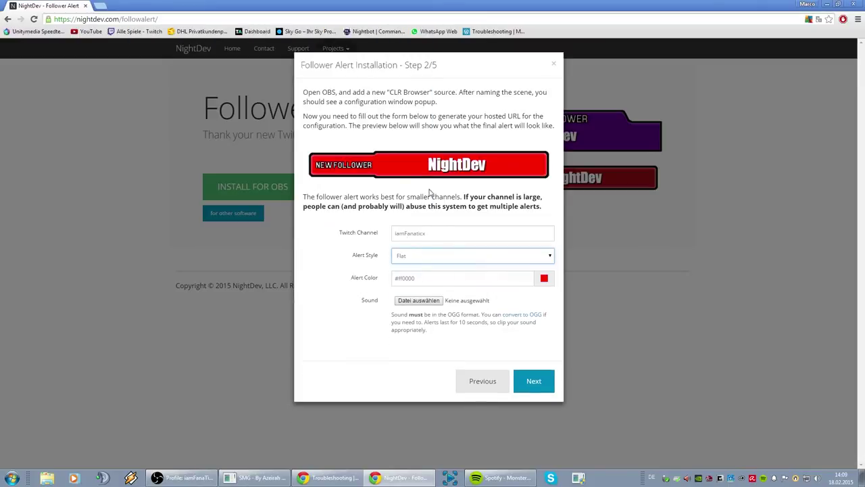
- Set the alert style to Stacked and the alert color to black, #000000
left_click(417, 257)
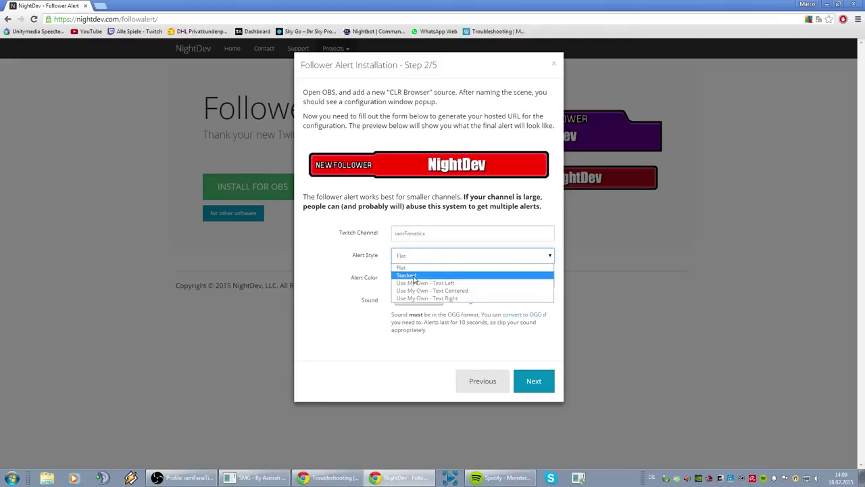
left_click(416, 277)
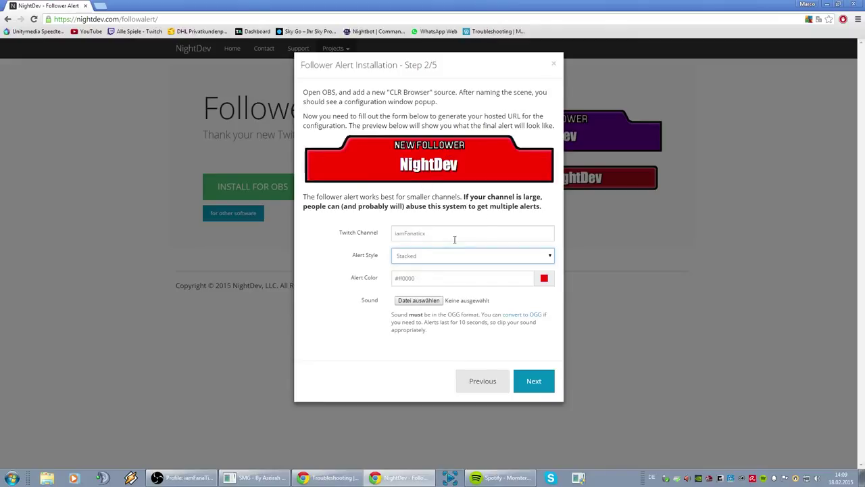
left_click(543, 278)
left_click(544, 327)
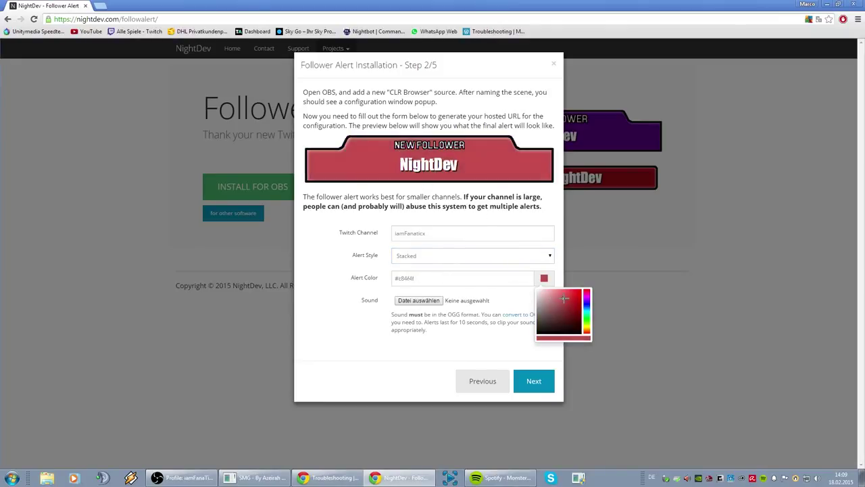
left_click_drag(544, 327, 541, 336)
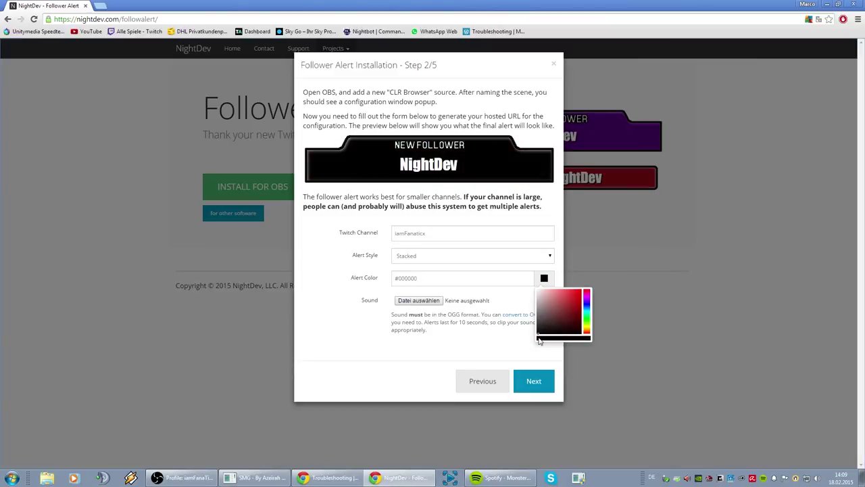
left_click(451, 358)
- Look at the file selection for the alert sound, cancel it, and check the required sound format
left_click(419, 301)
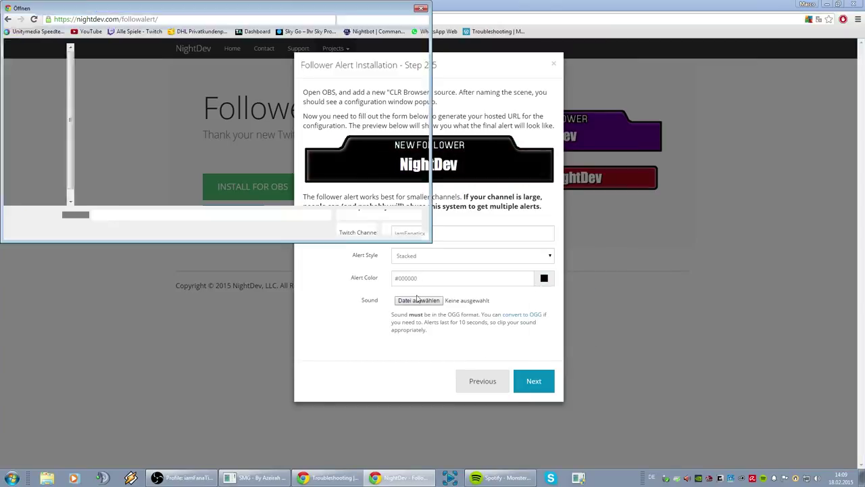
left_click_drag(188, 4, 233, 35)
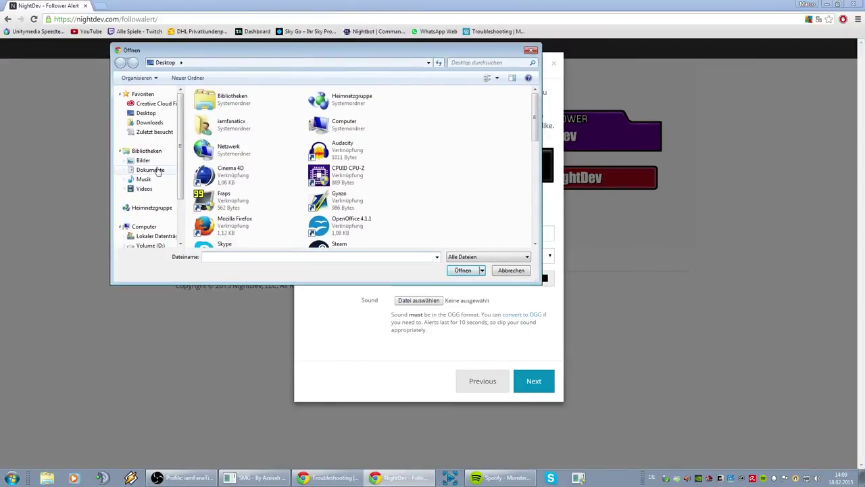
key("Escape")
left_click_drag(448, 315, 477, 317)
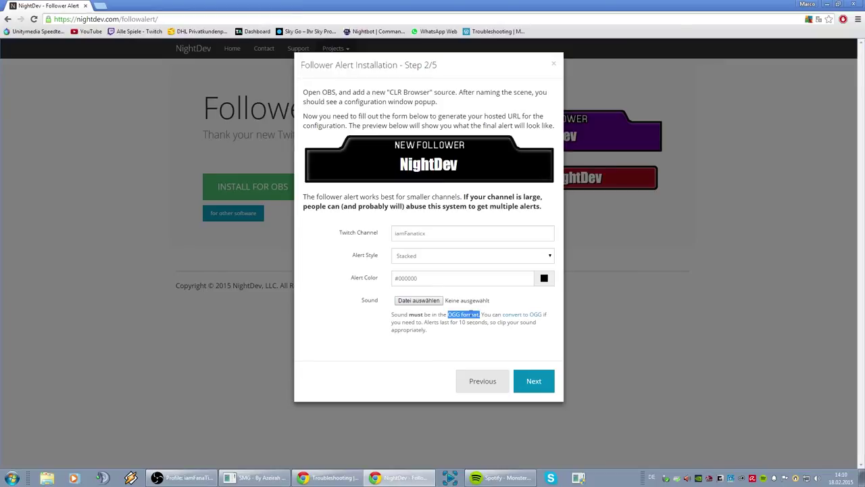
left_click(477, 317)
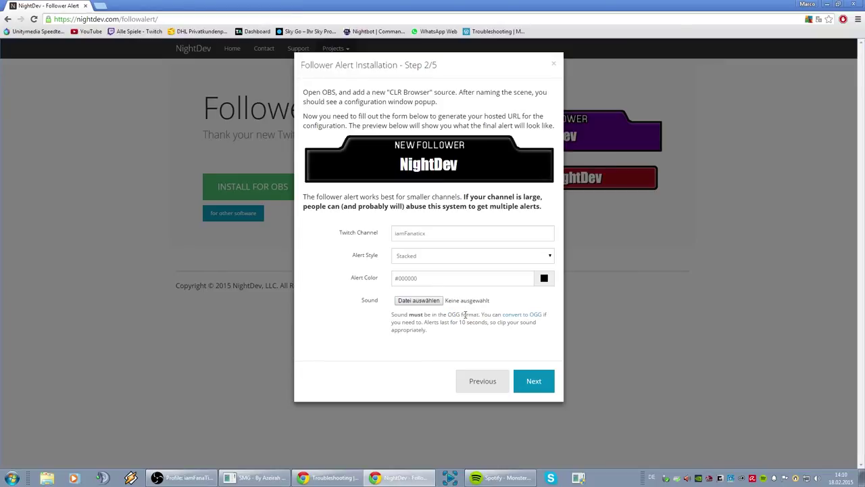
- Advance to step 3/5 of the installation and copy the generated hosted URL
left_click(547, 386)
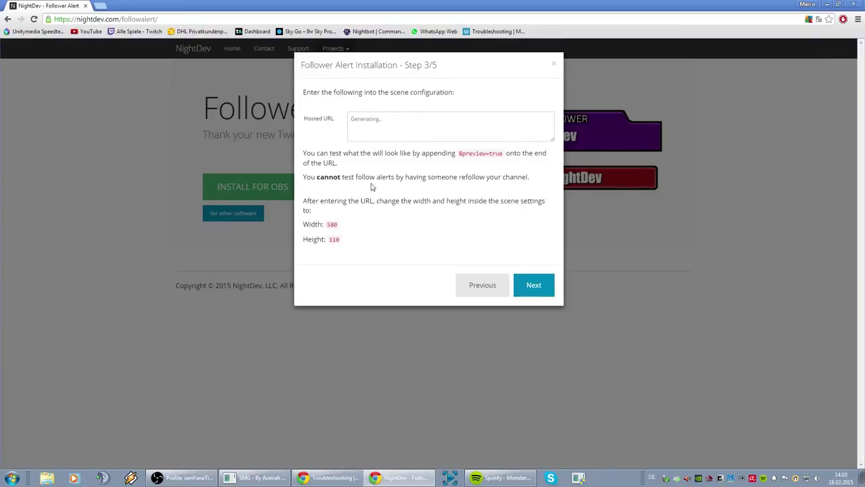
left_click_drag(352, 120, 409, 141)
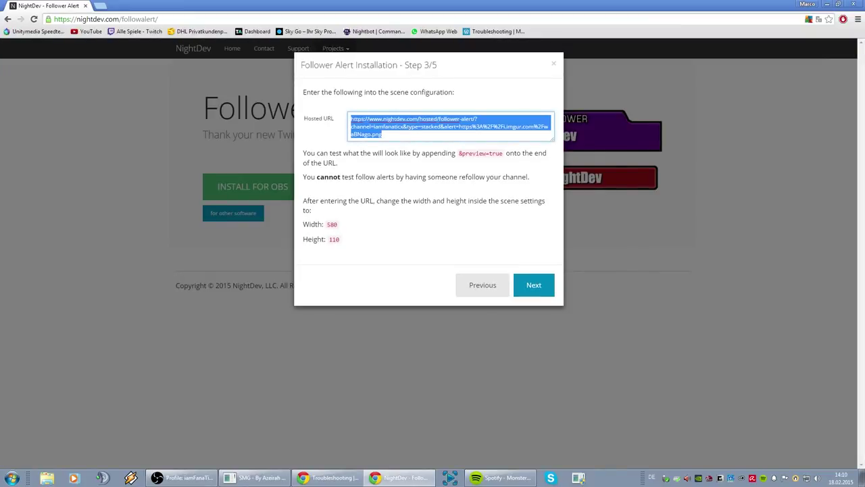
- Switch to Open Broadcaster Software and add a CLR Browser source named CLR Browser to the aufnahme scene
key("alt+Tab")
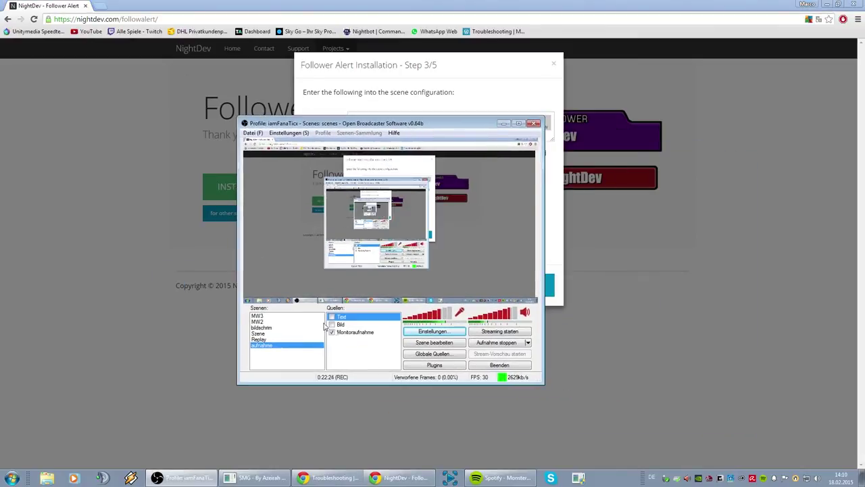
right_click(356, 344)
mouse_move(370, 350)
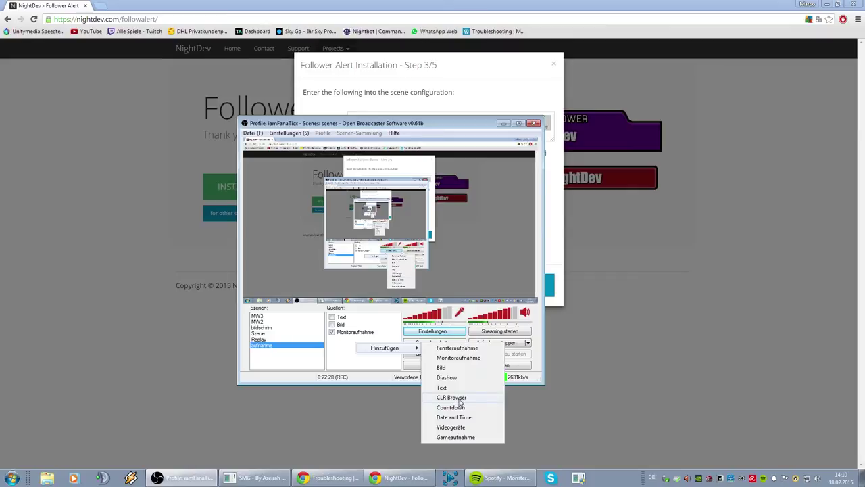
left_click(482, 400)
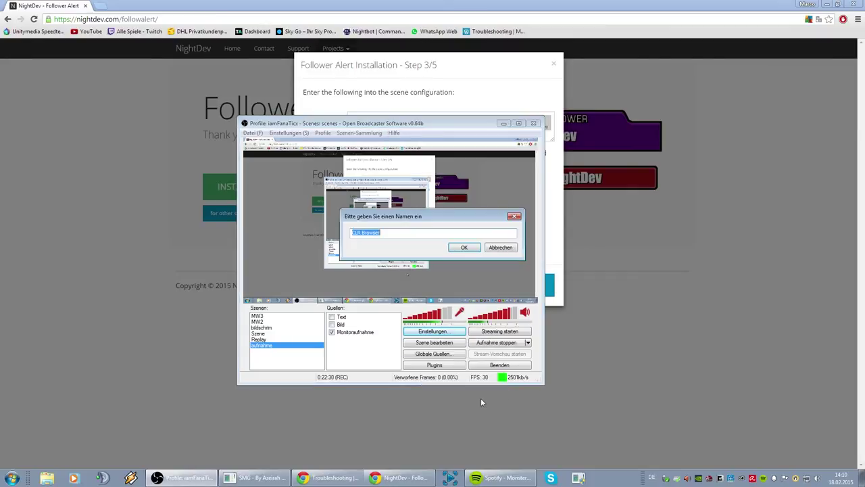
left_click(464, 247)
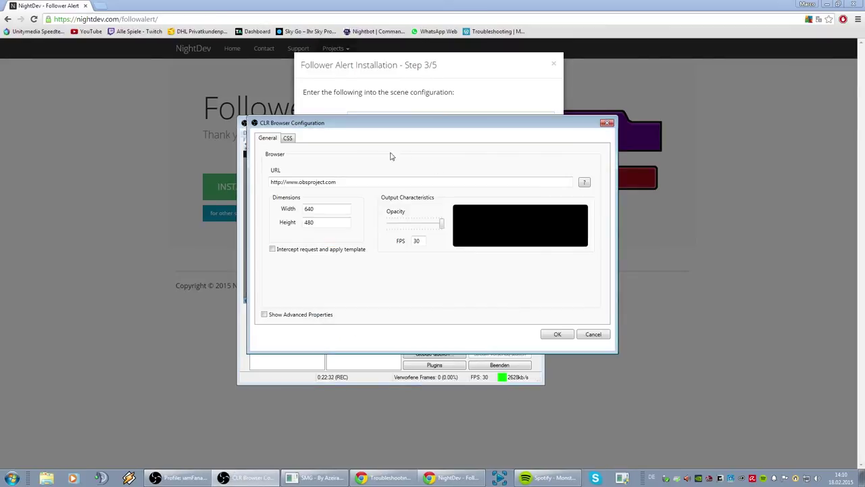
left_click_drag(375, 127, 400, 155)
- Copy the hosted URL from the NightDev installation page and use it to replace the CLR Browser source's default URL
key("alt+Tab")
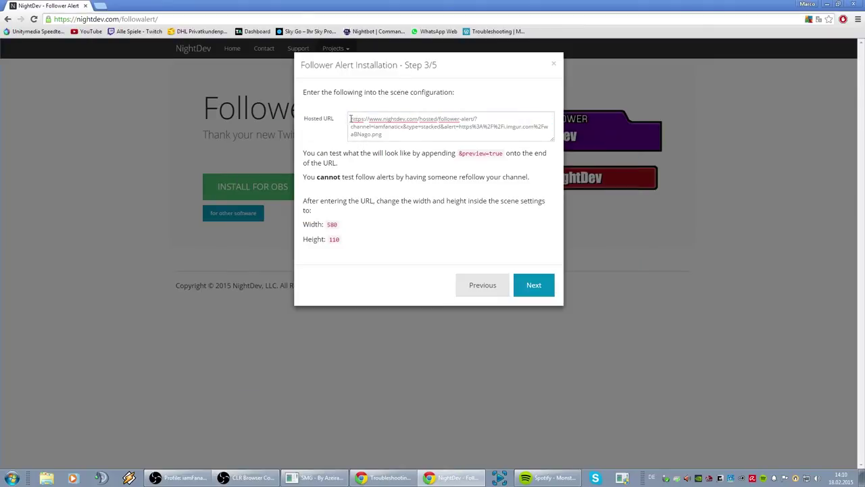
left_click_drag(350, 119, 415, 153)
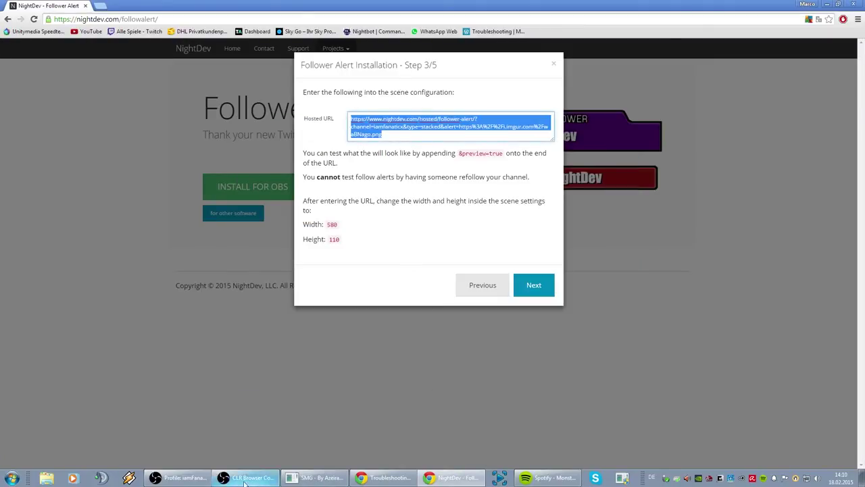
left_click(179, 478)
left_click(250, 478)
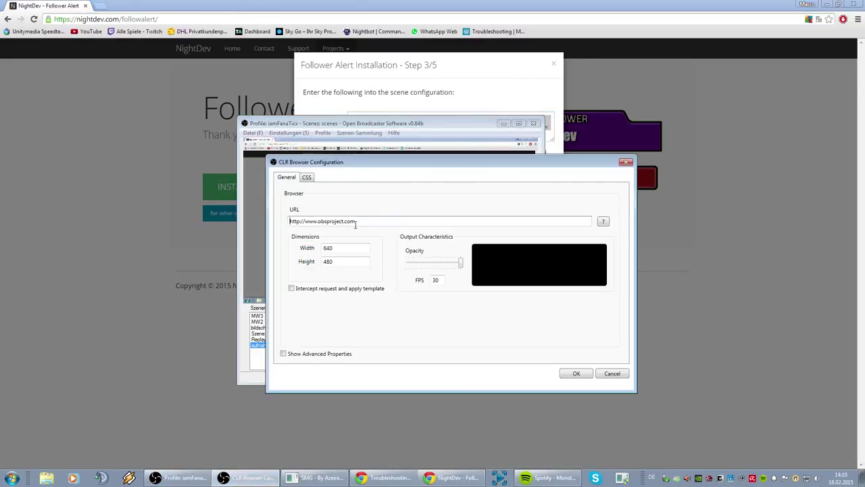
left_click_drag(364, 224, 214, 210)
key("ctrl+v")
- Check the required dimensions on the NightDev page and set the CLR Browser source's width to 580 and height to 110
double_click(337, 248)
left_click(379, 66)
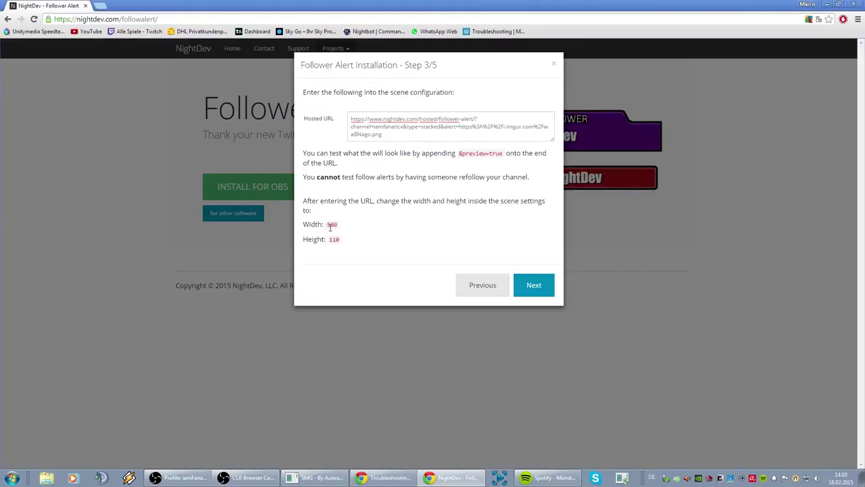
left_click(248, 477)
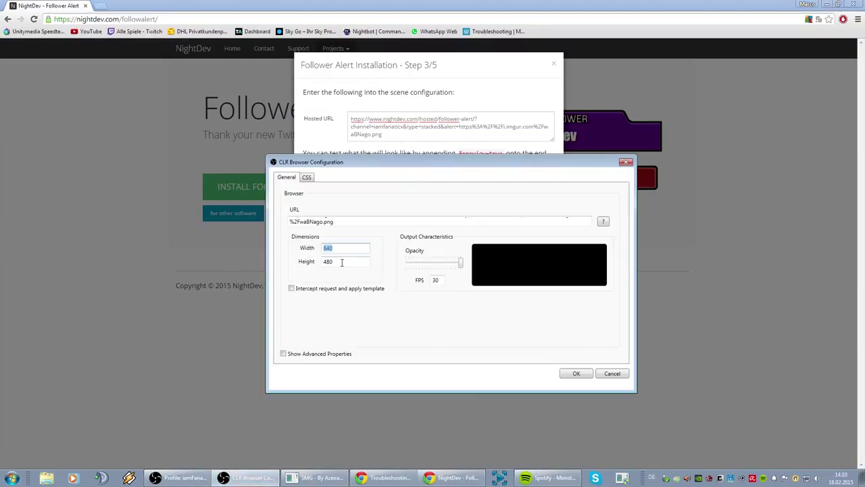
type("580")
key("Tab")
type("110")
key("Delete")
key("Delete")
- Append &preview=true to the end of the CLR Browser source's URL and accept the configuration
left_click(367, 222)
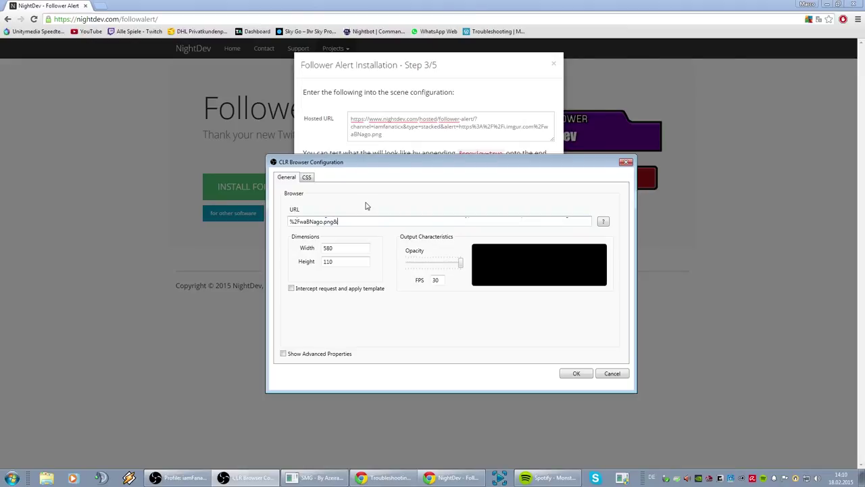
left_click_drag(404, 166, 403, 217)
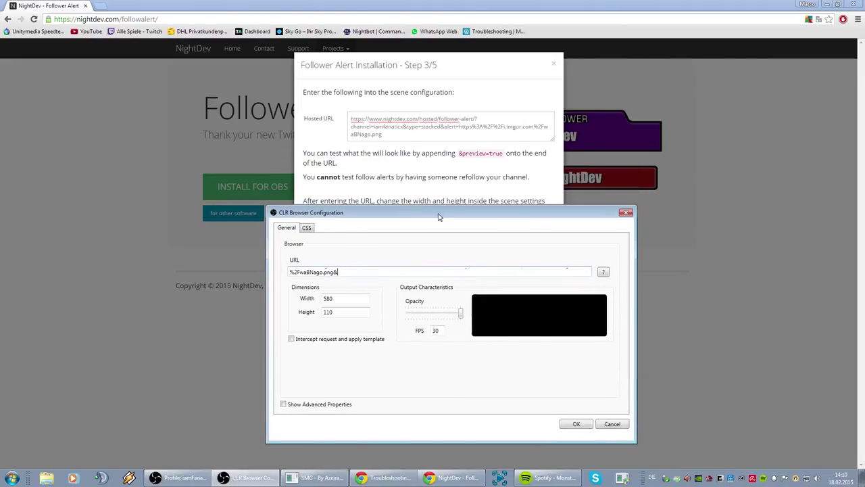
type("&preview=true")
left_click(575, 424)
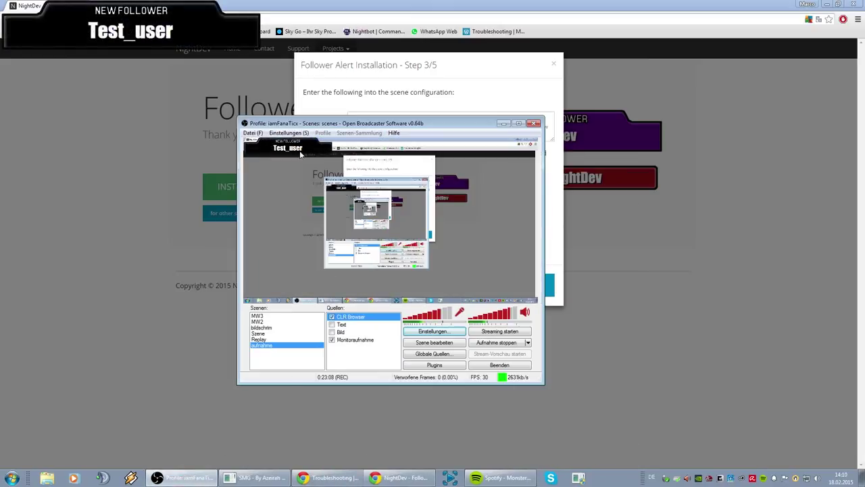
- Edit the scene to move the follower alert overlay to the bottom centre of the preview, and end scene editing
left_click(436, 344)
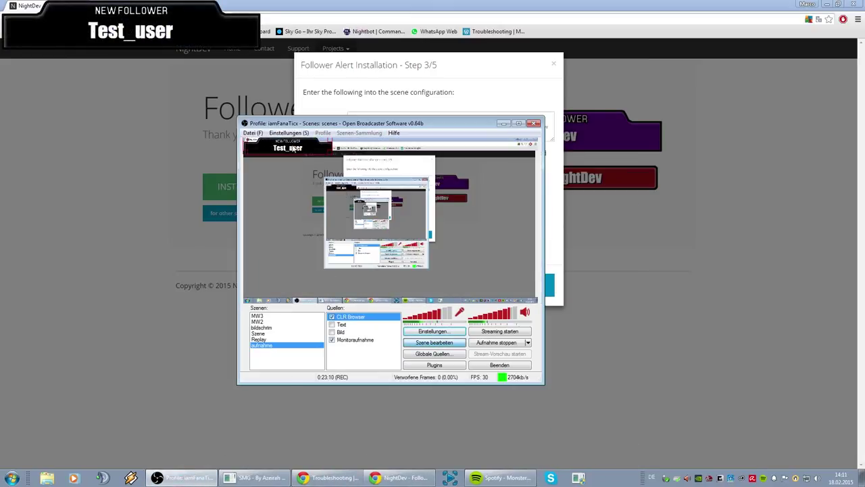
left_click_drag(293, 149, 424, 293)
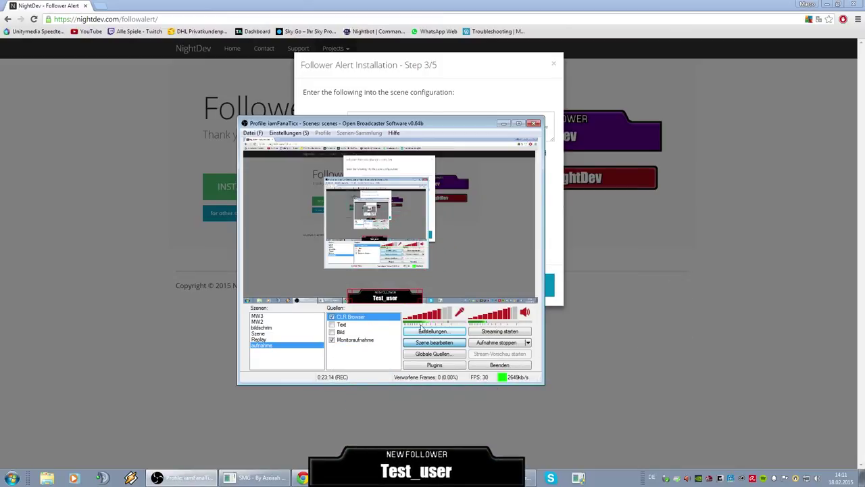
left_click(426, 345)
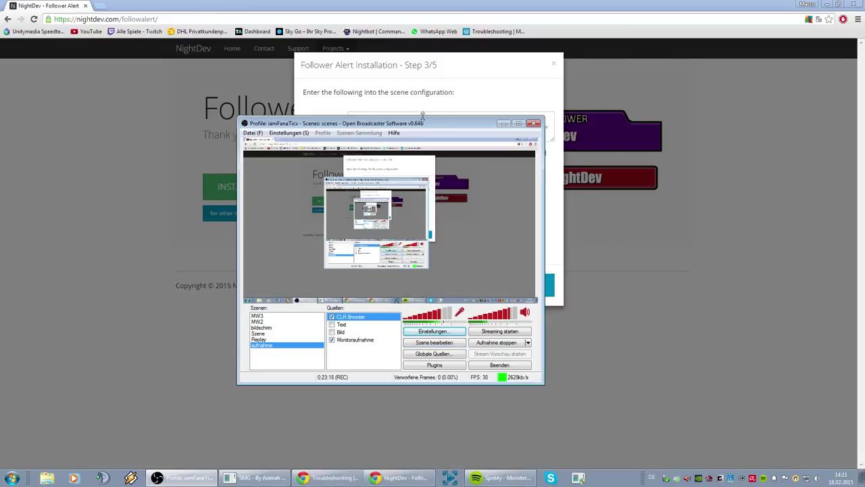
- Complete the remaining steps of the NightDev Follower Alert installation and close its browser window
left_click(478, 106)
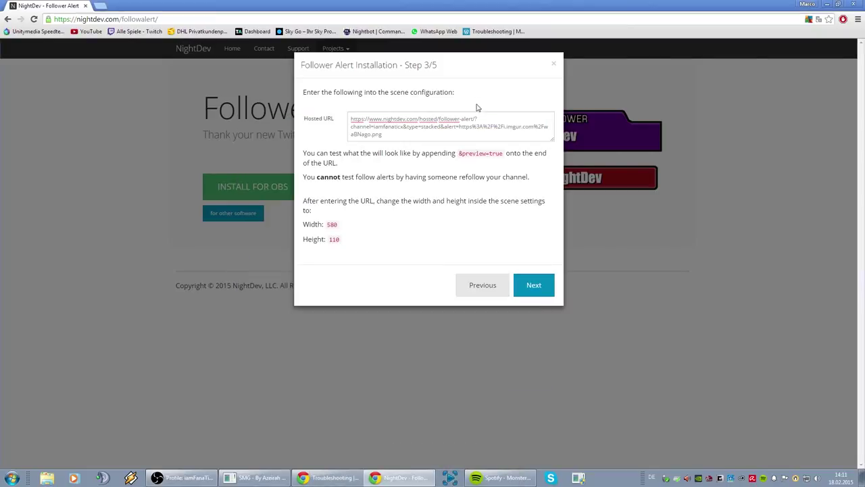
left_click(531, 285)
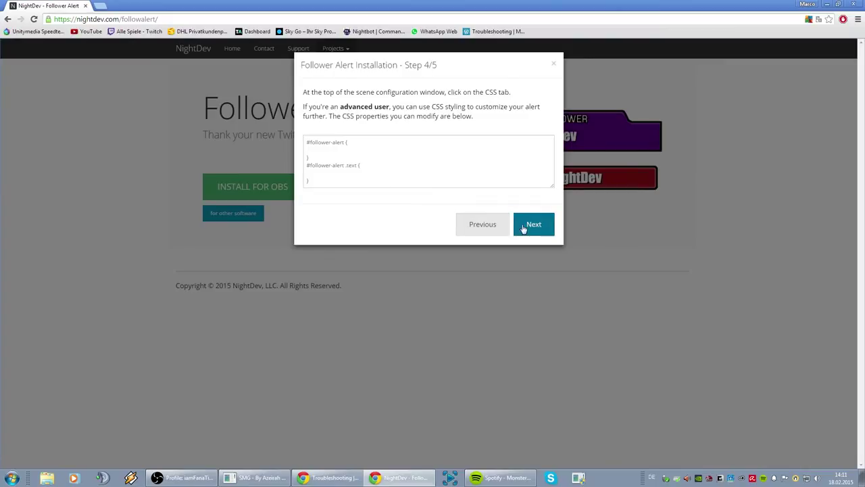
left_click(524, 229)
left_click(536, 196)
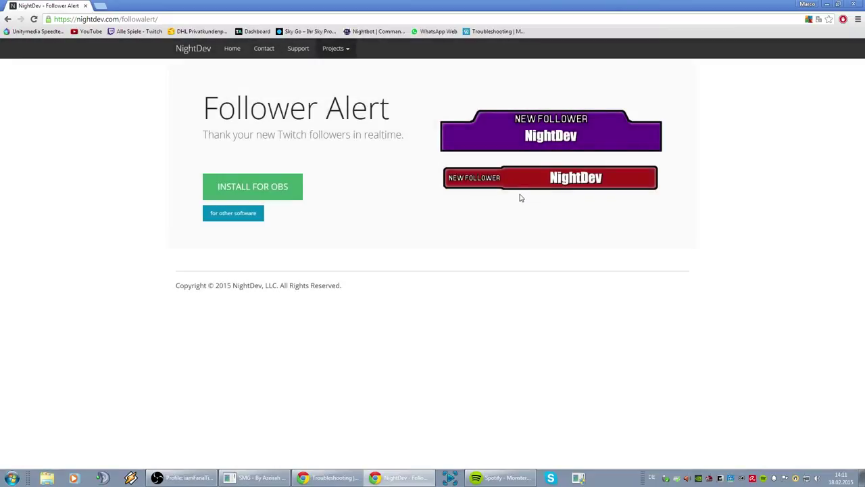
left_click(855, 5)
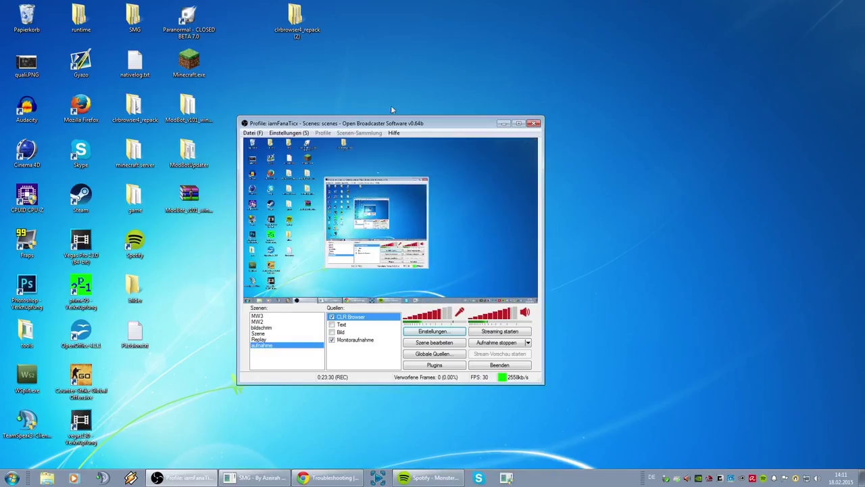
- Reposition the Open Broadcaster Software window on the desktop and stop the running recording
left_click_drag(386, 125, 497, 90)
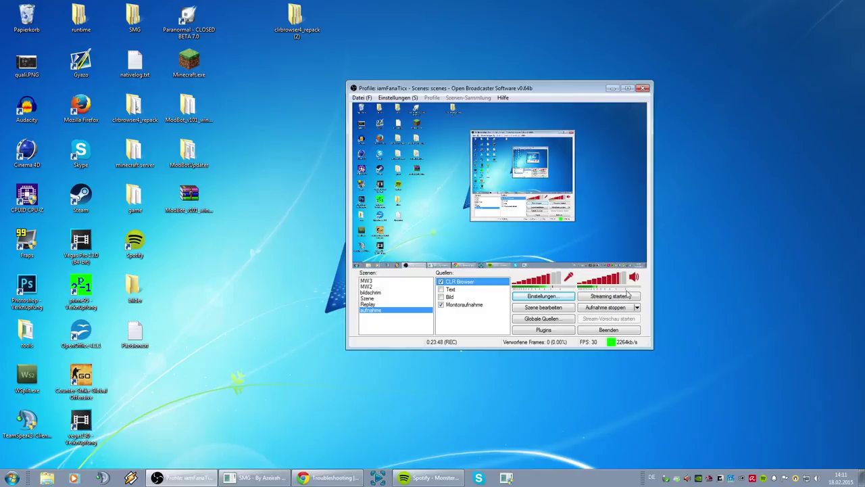
left_click(598, 309)
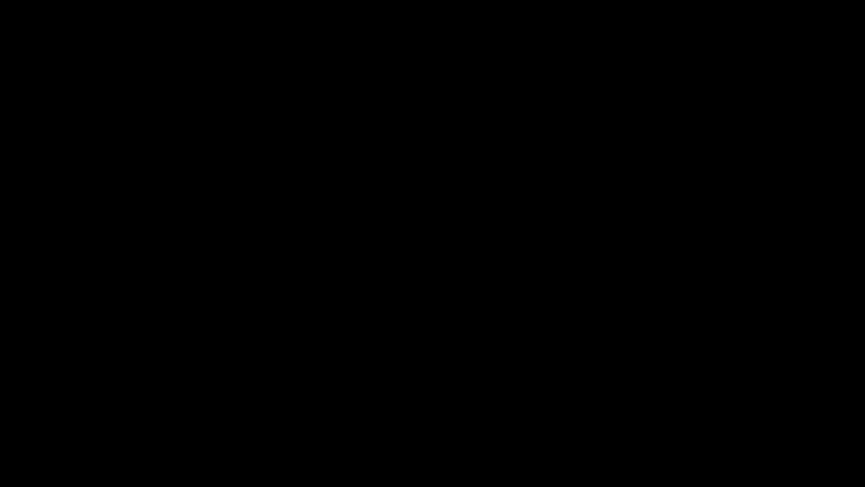